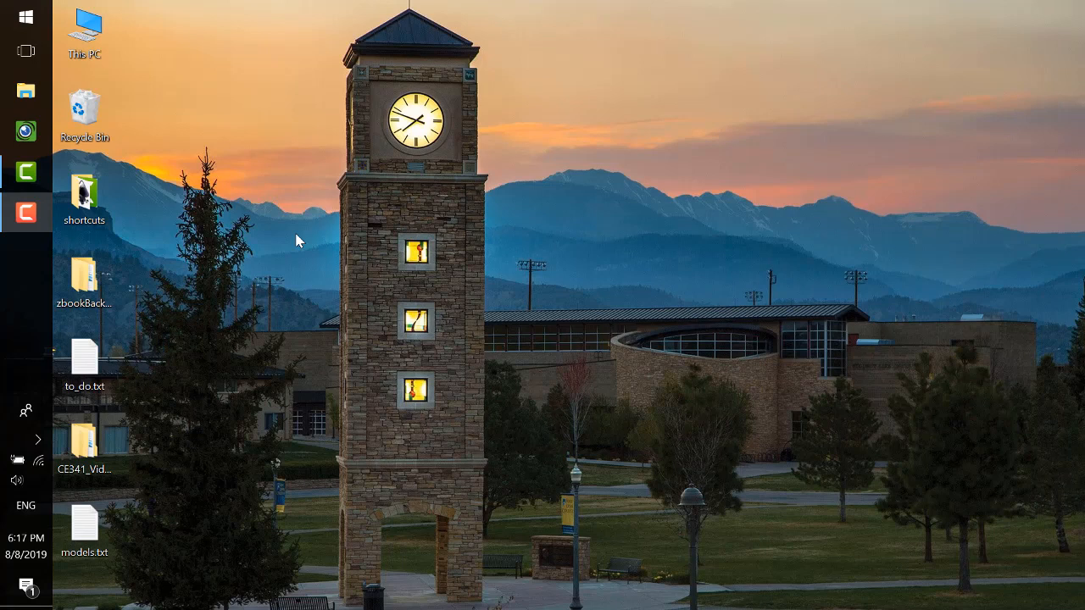
Step: Open Google Chrome and search the web for "ltspice"
key(super)
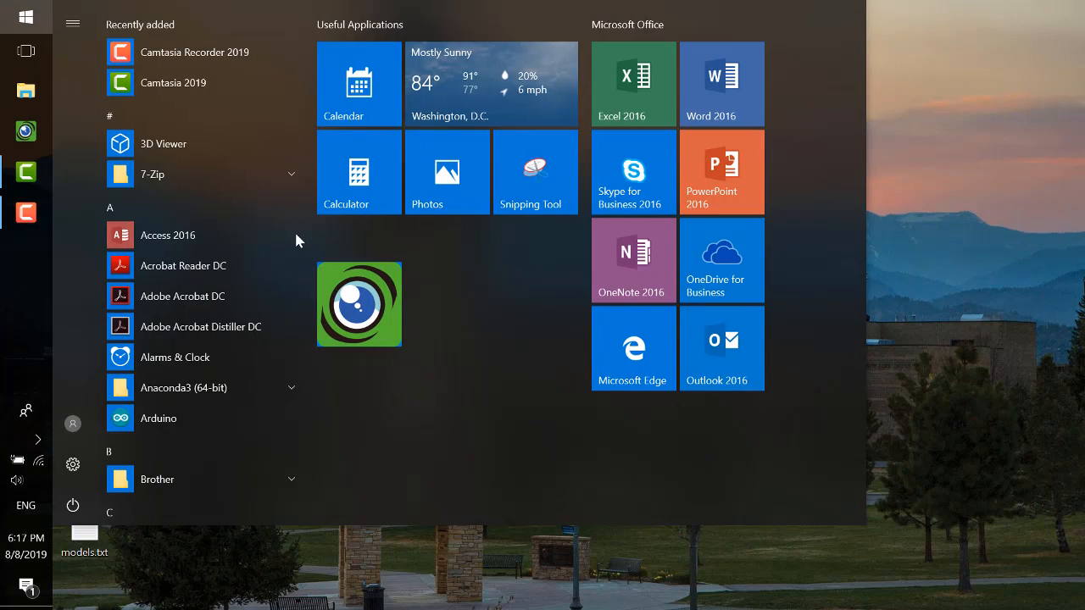
text(google)
key(Return)
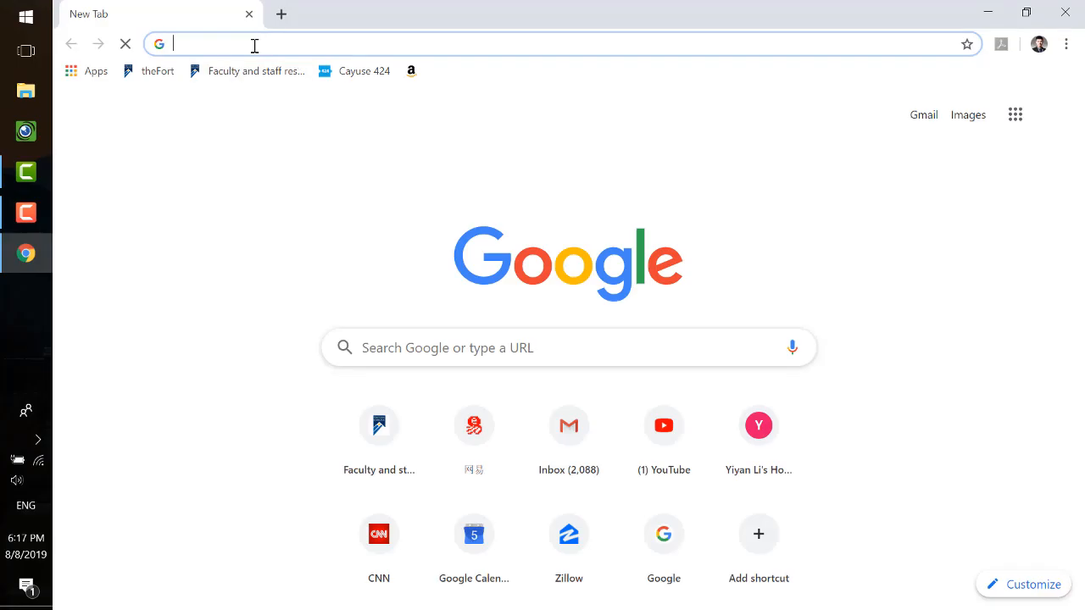
text(ltspice)
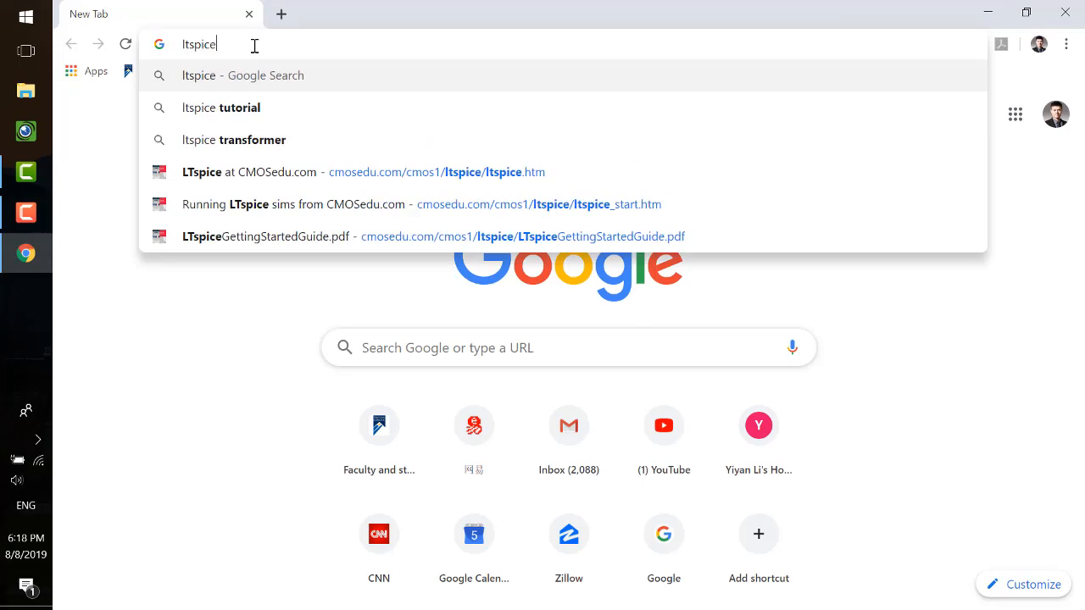
key(Return)
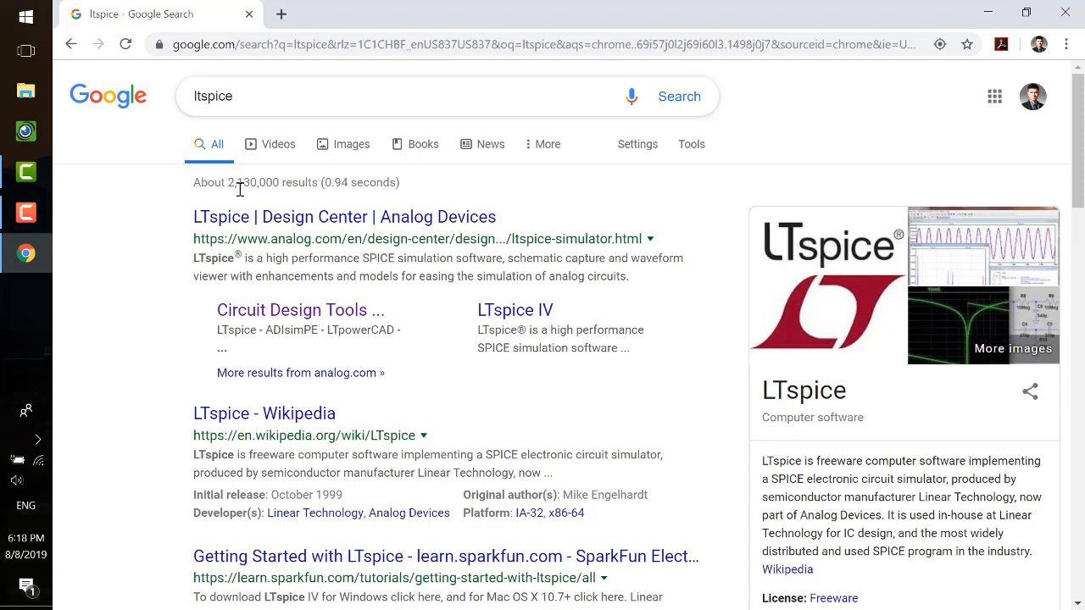
Step: Open the Analog Devices LTspice result, view the Download LTspice section for the available operating systems, and close the browser
click(234, 219)
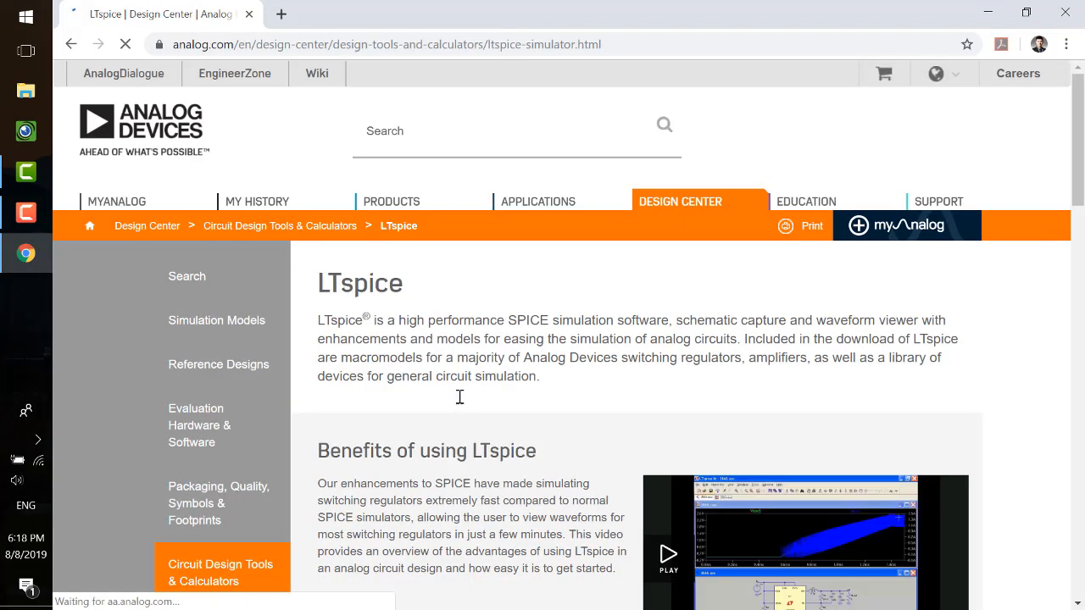
scroll(458, 395, down, 1)
scroll(458, 395, down, 3)
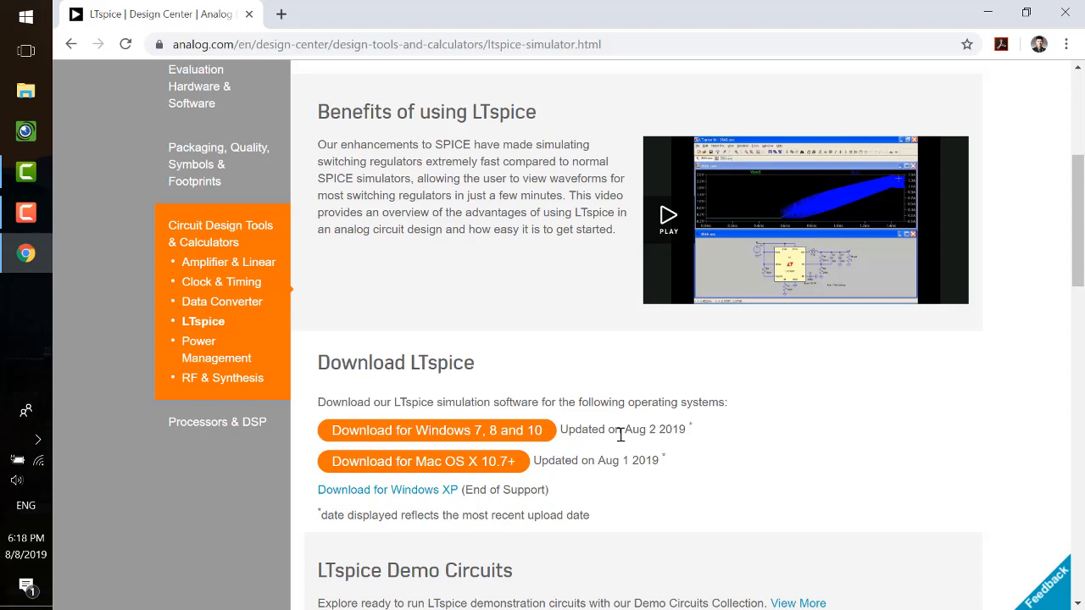
click(1066, 12)
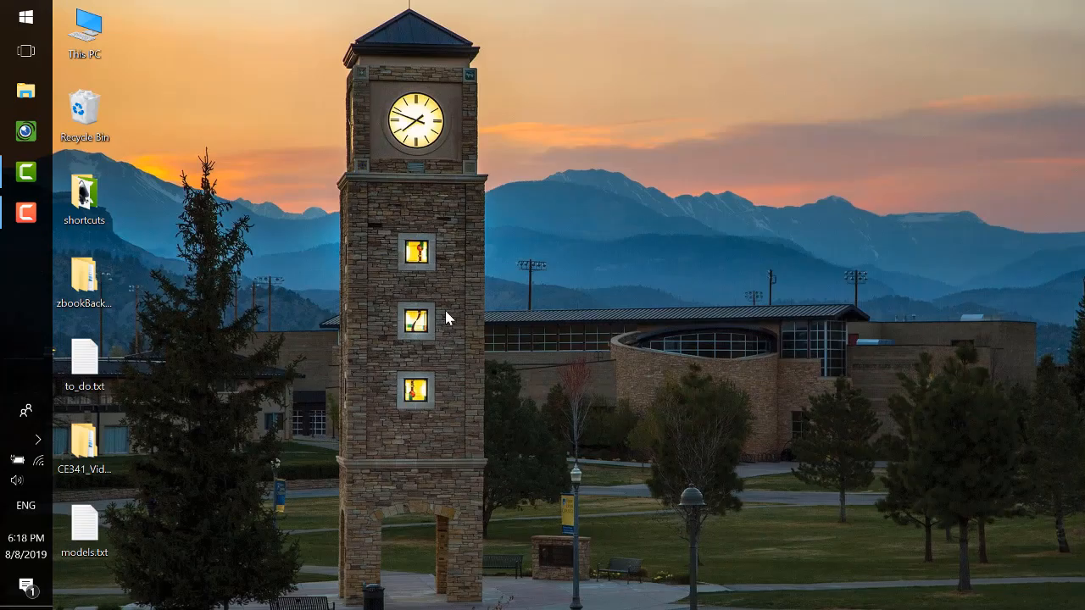
Step: Launch LTspice XVII and create a new blank schematic
key(super)
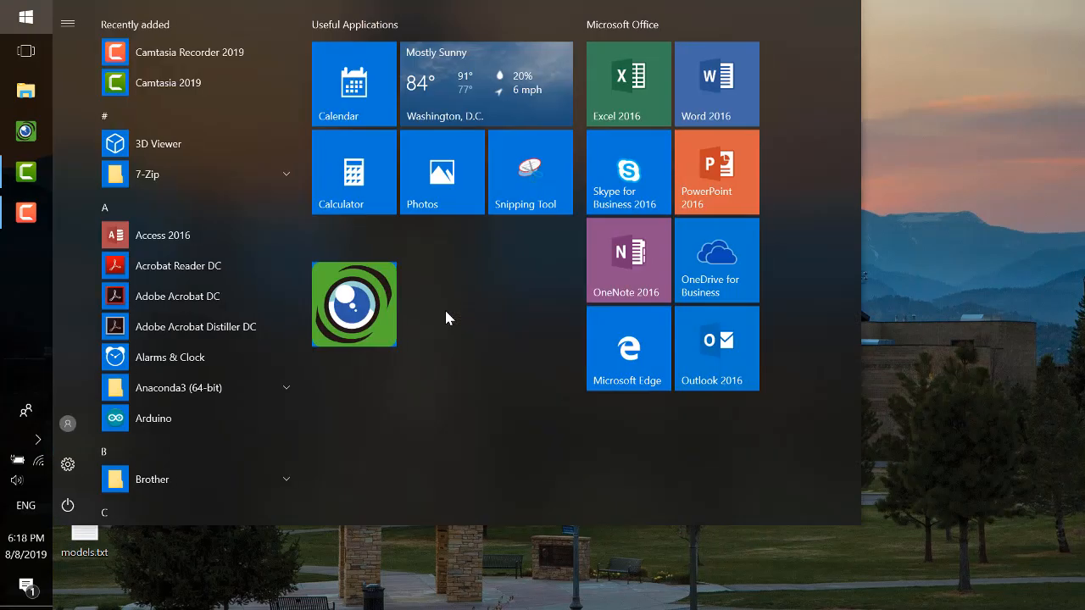
text(l)
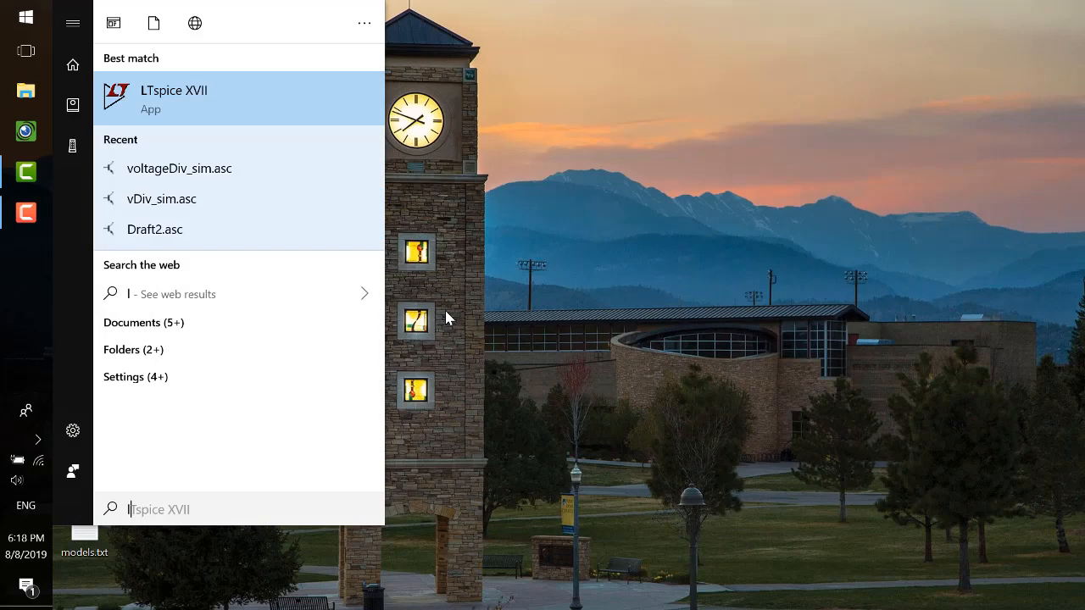
key(Return)
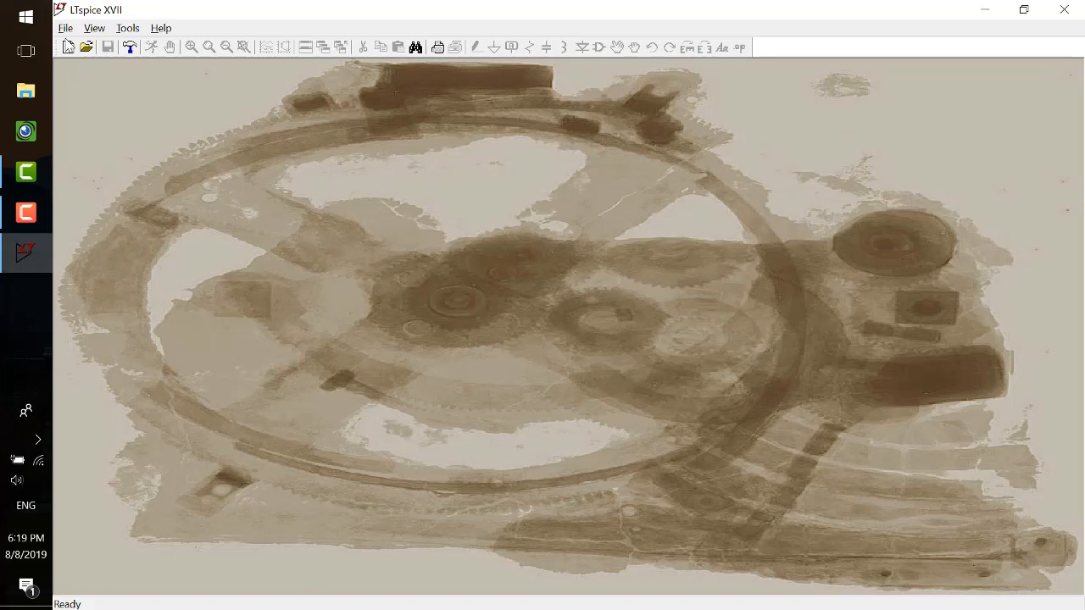
click(68, 48)
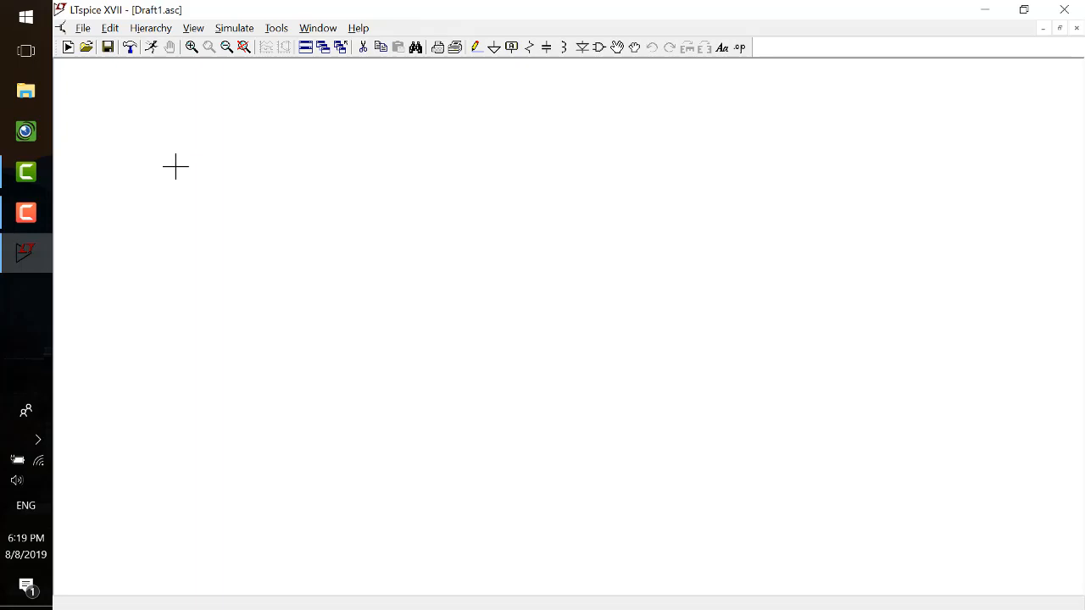
Step: Open the Control Panel's Waveforms settings, choose Arial as the font, and check the font point size
click(130, 48)
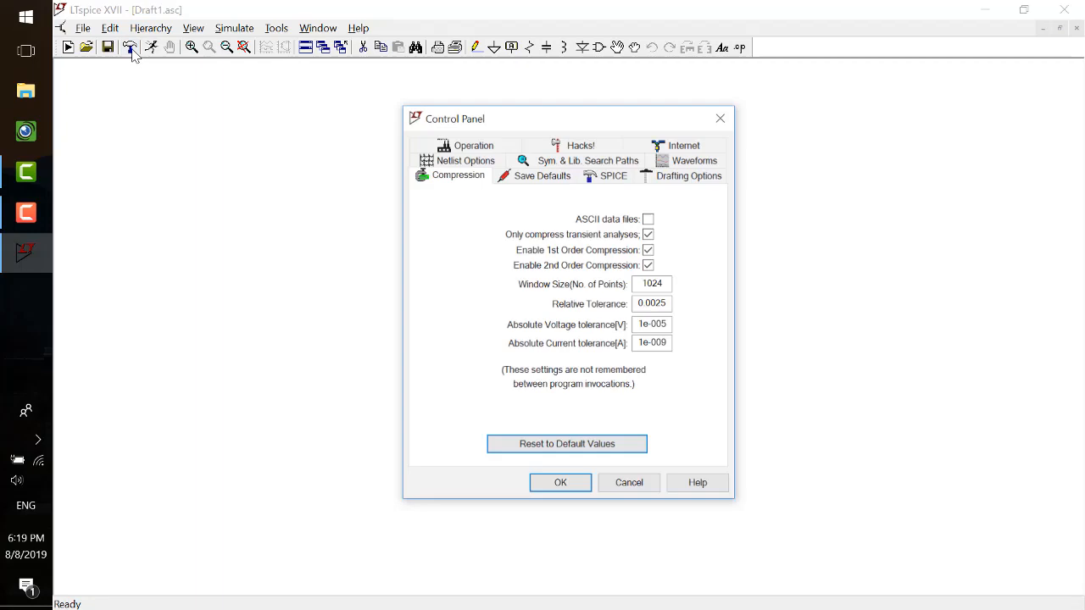
drag(480, 109, 405, 78)
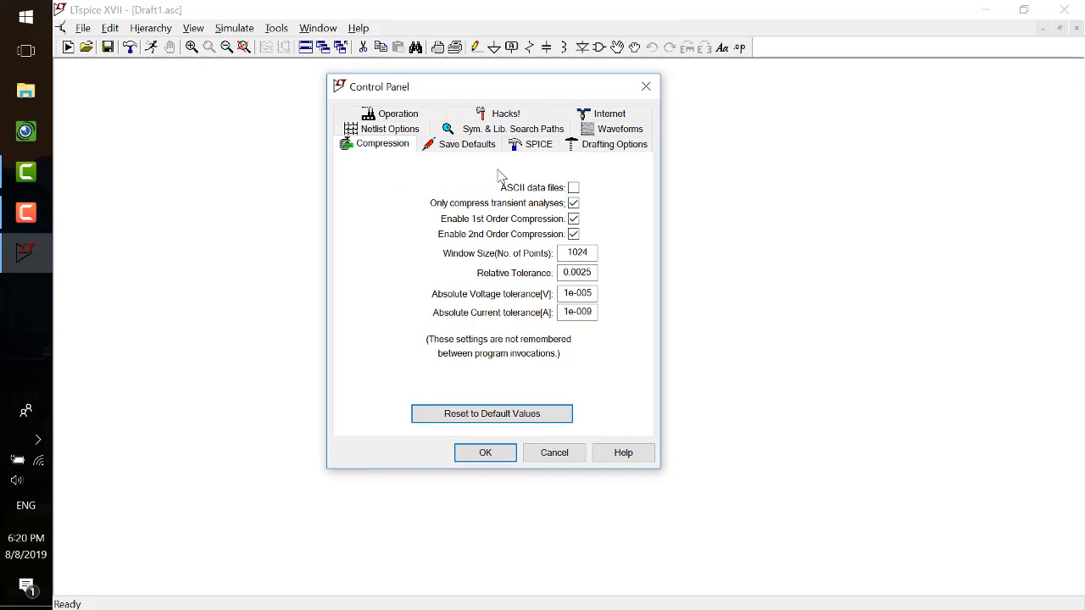
click(631, 129)
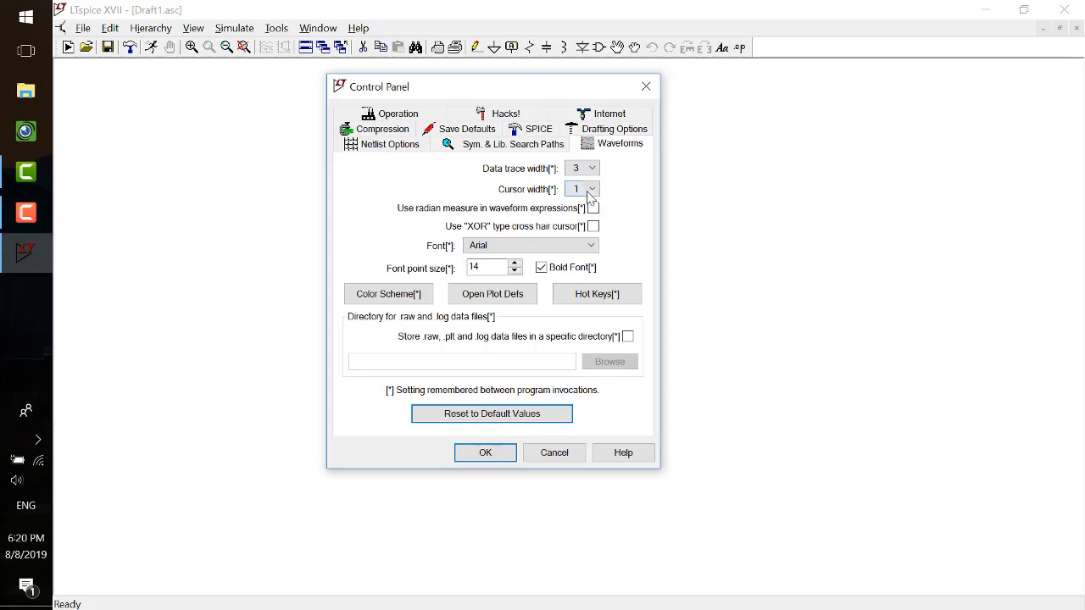
click(582, 247)
click(576, 257)
drag(495, 267, 448, 267)
Step: Open the waveform color scheme and apply a white Background with red, green and blue all at 255
click(416, 295)
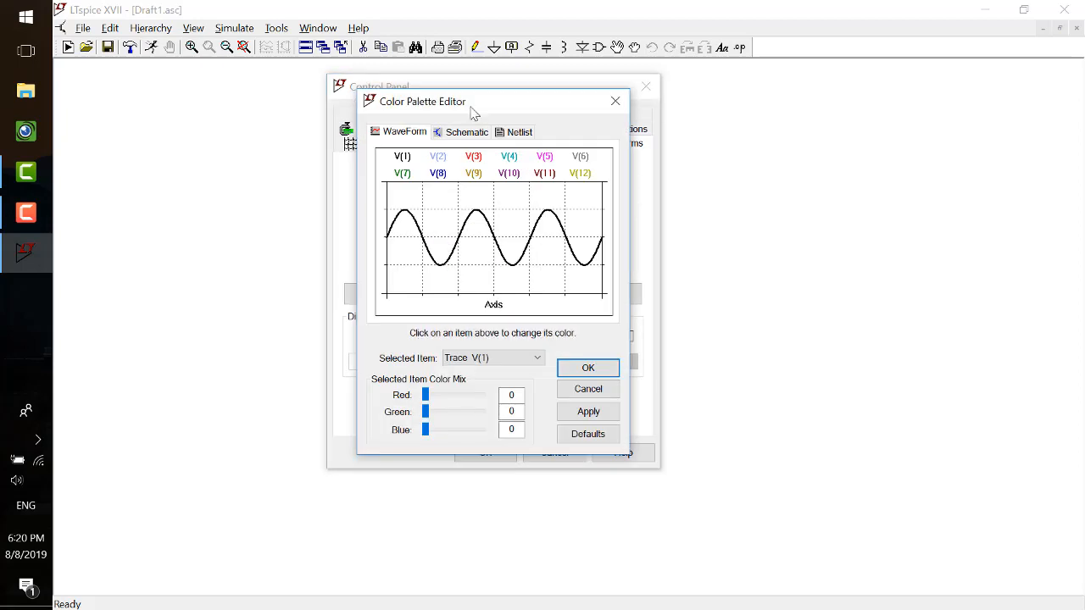
drag(530, 103, 636, 81)
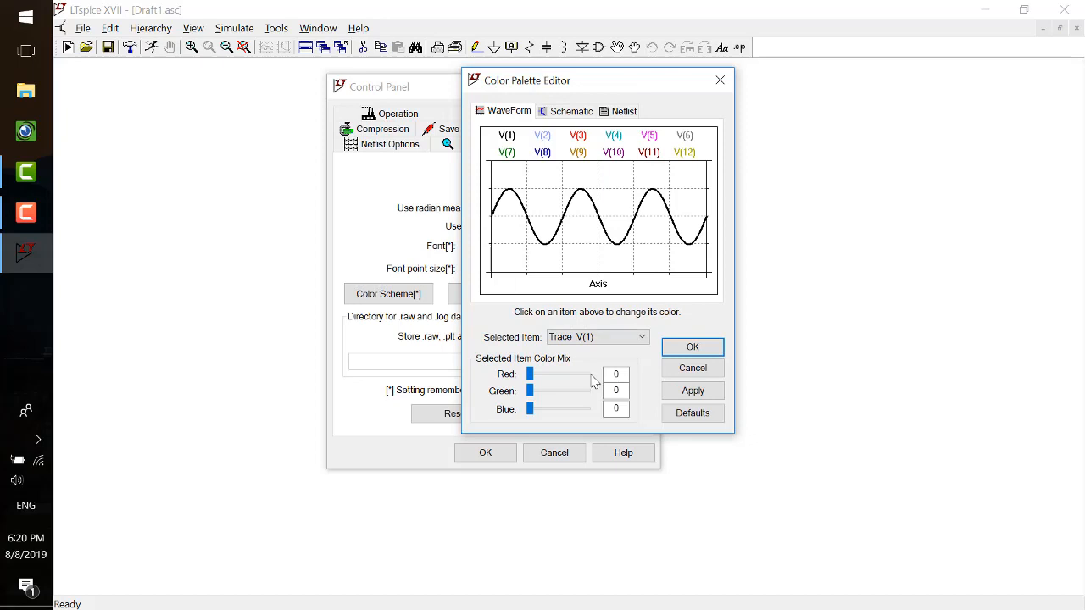
click(640, 337)
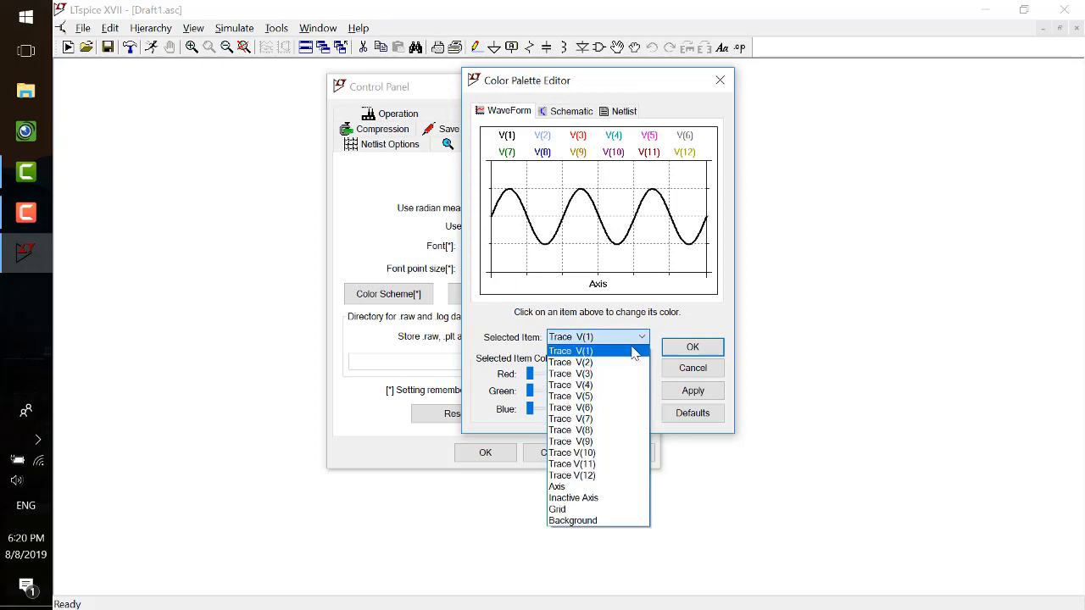
click(605, 521)
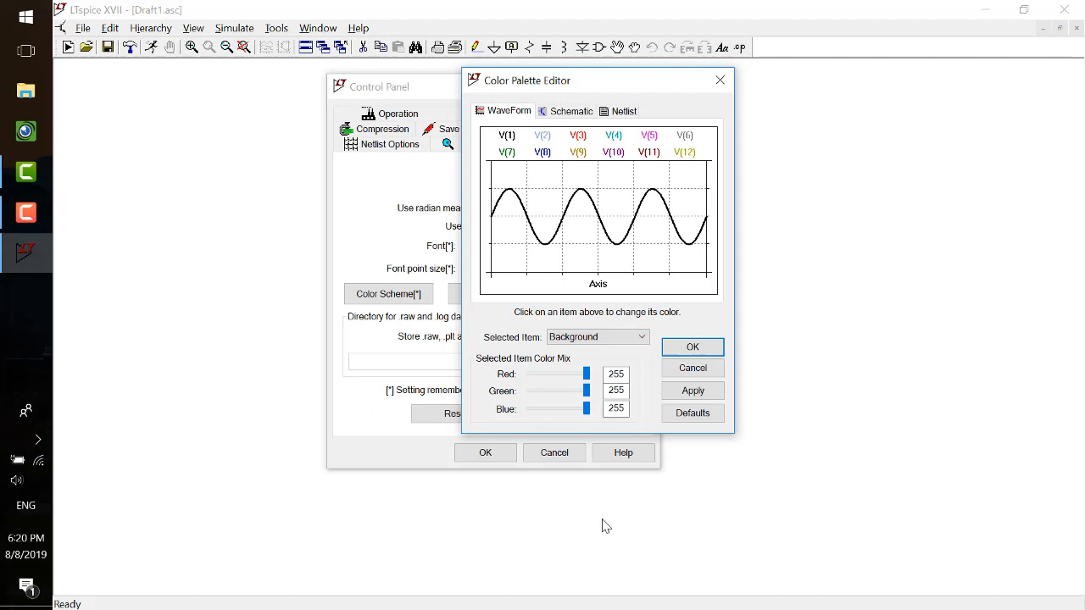
mouse_move(586, 374)
mouse_down()
mouse_move(532, 374)
mouse_move(593, 377)
mouse_up()
drag(585, 374, 593, 407)
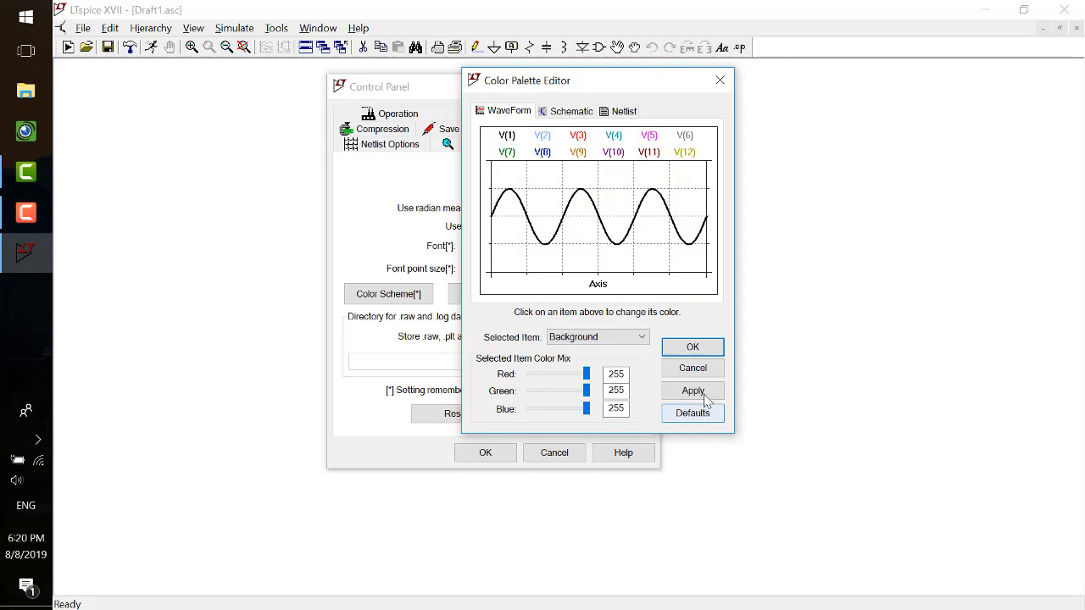
click(700, 394)
Step: Set the waveform Grid color to red 110, green 105 and blue 100
click(634, 339)
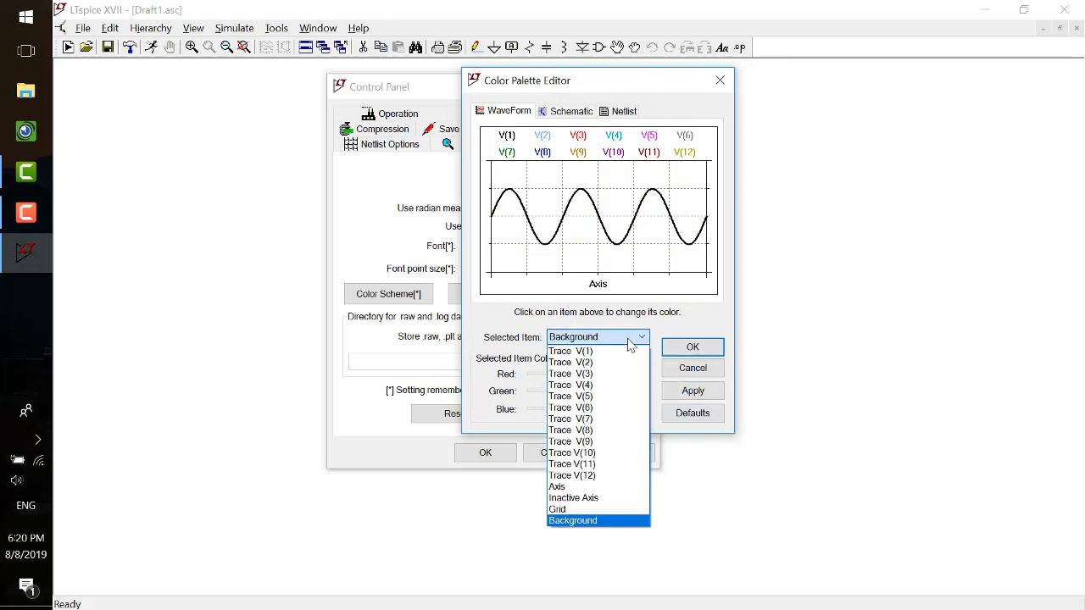
click(588, 509)
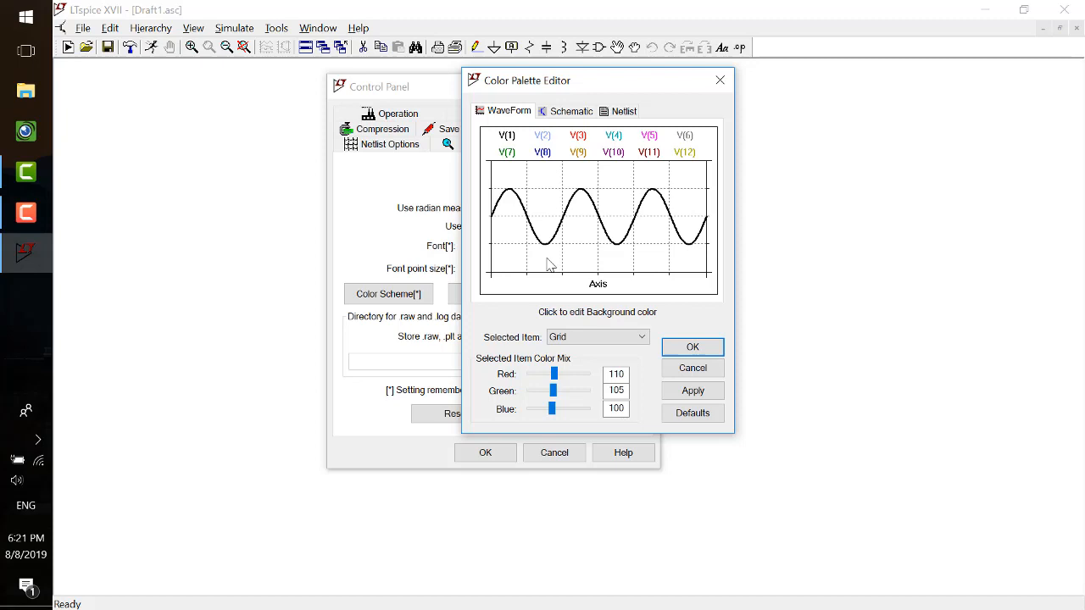
mouse_move(552, 374)
mouse_down()
mouse_move(589, 374)
mouse_move(552, 374)
mouse_up()
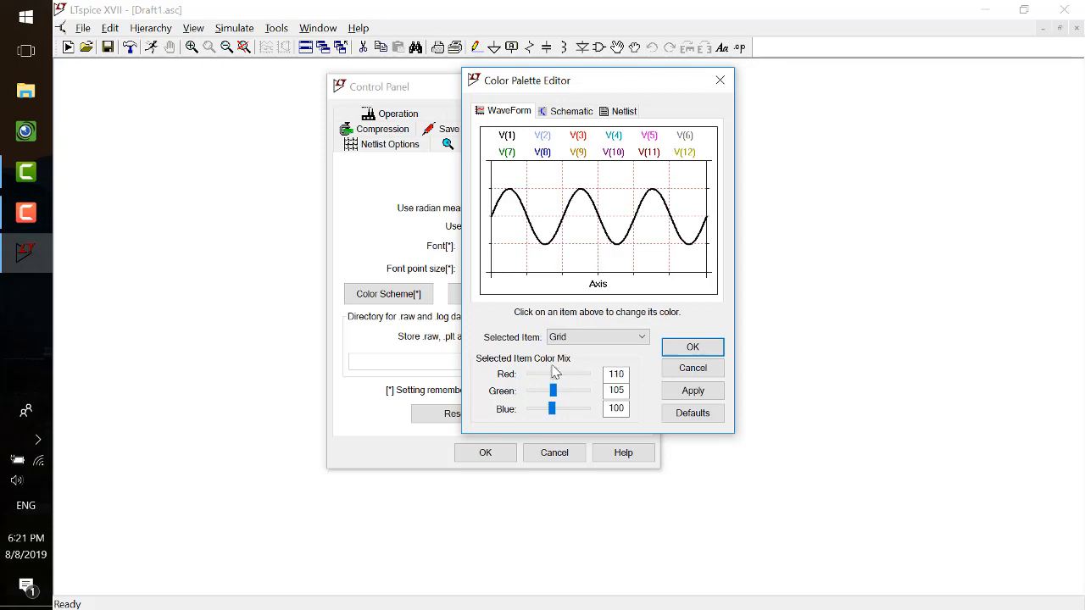
Step: Review the waveform color mixes for Axis and traces V(1), V(2) and V(3), and accept the color palette
click(593, 338)
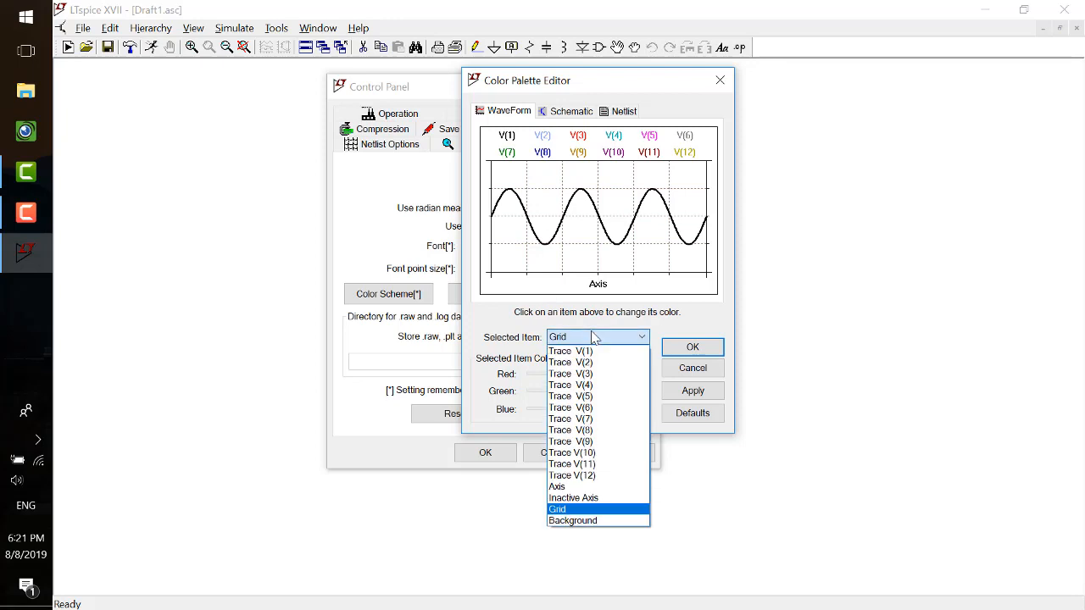
click(567, 487)
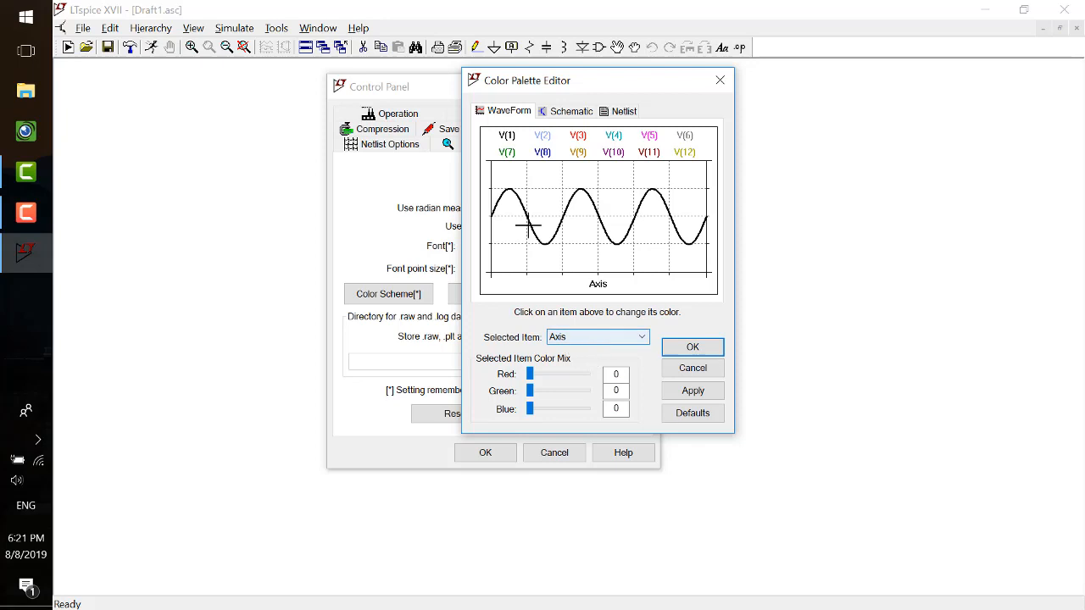
click(574, 339)
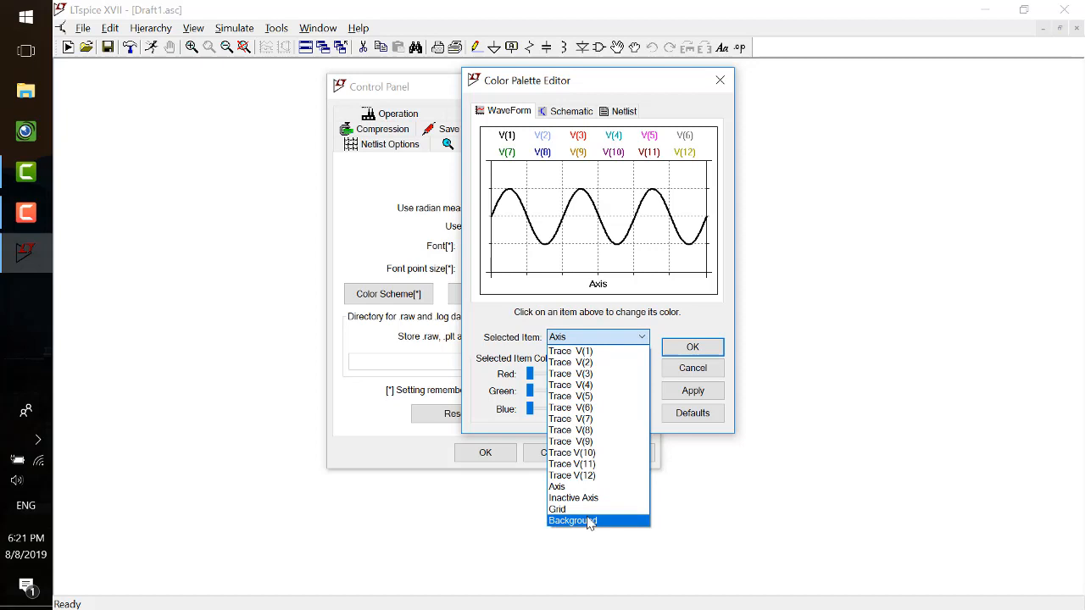
click(585, 350)
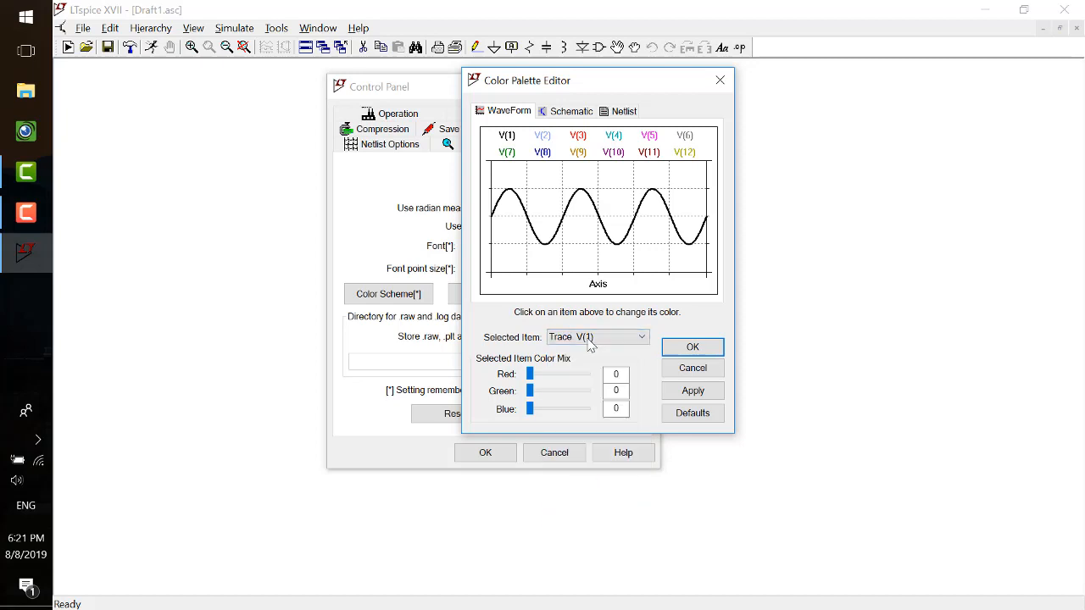
click(591, 339)
click(593, 360)
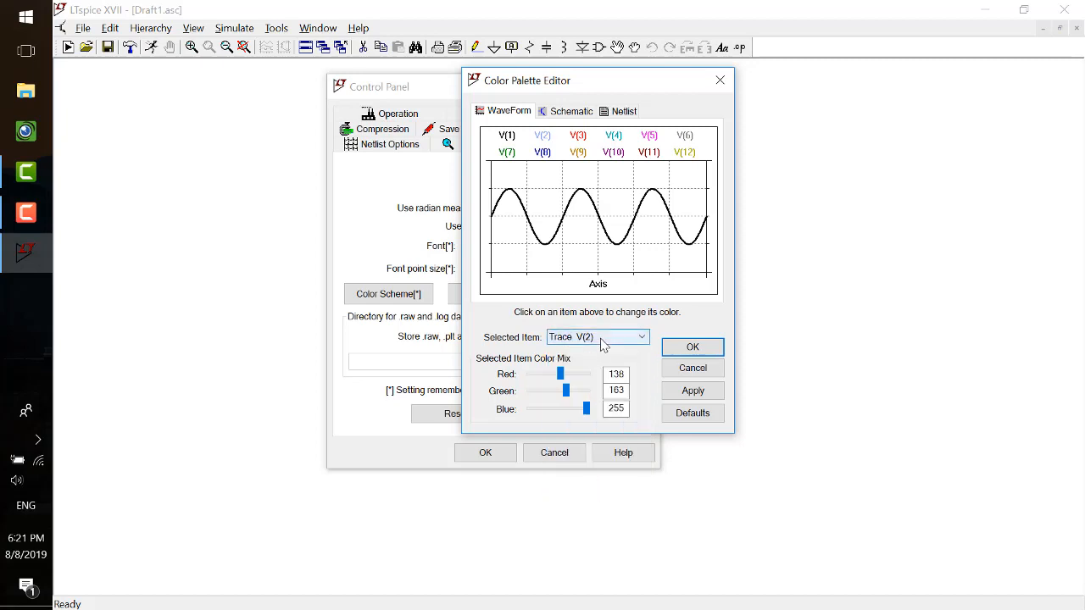
click(601, 343)
click(608, 369)
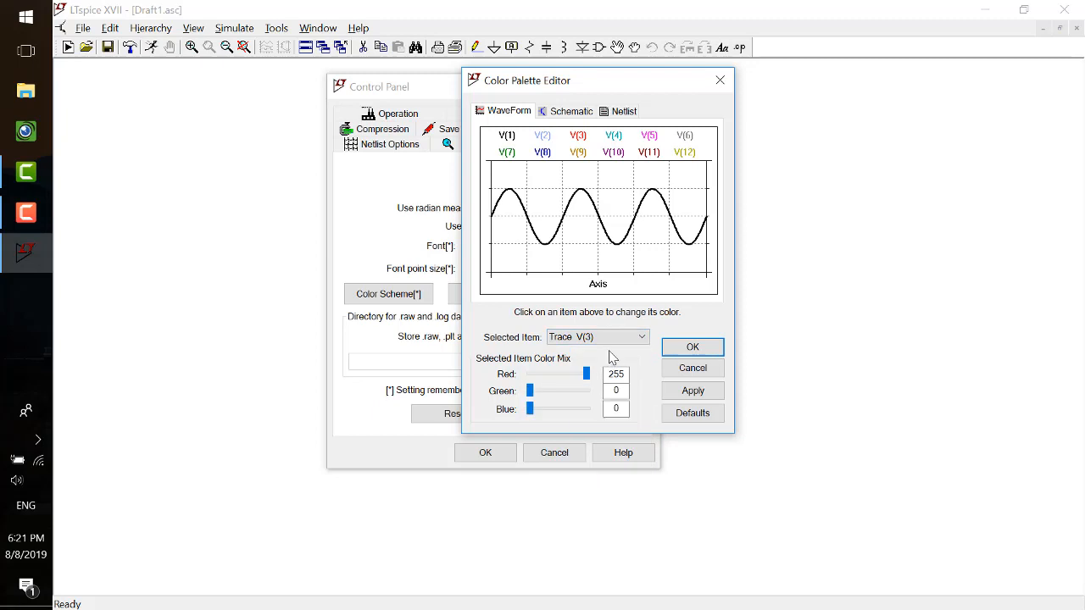
click(692, 347)
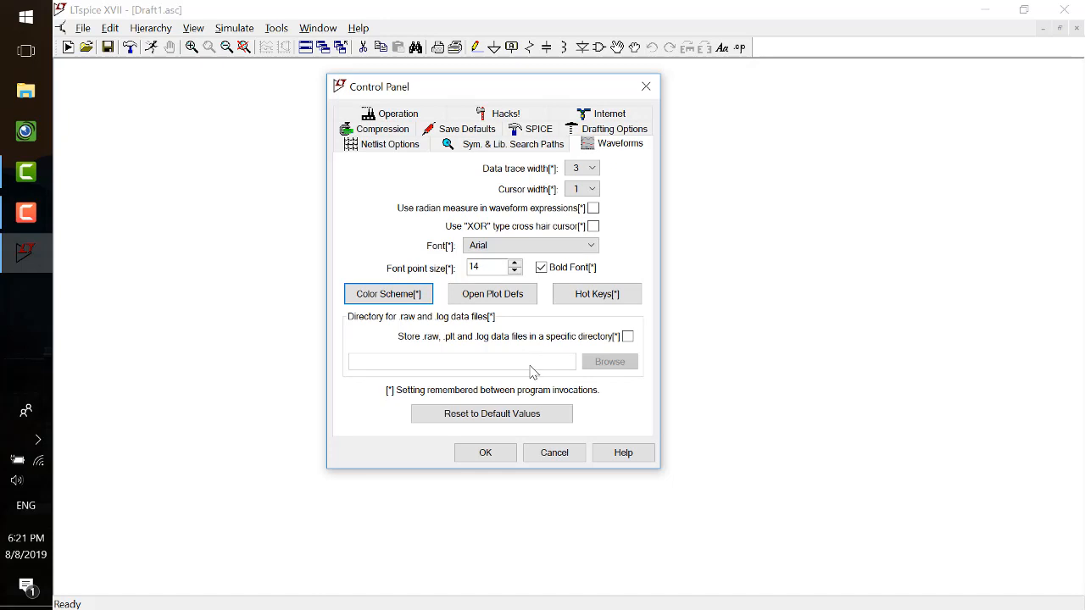
Step: Open the color scheme of the Drafting Options and apply a schematic Background with red, green and blue at 255
click(584, 133)
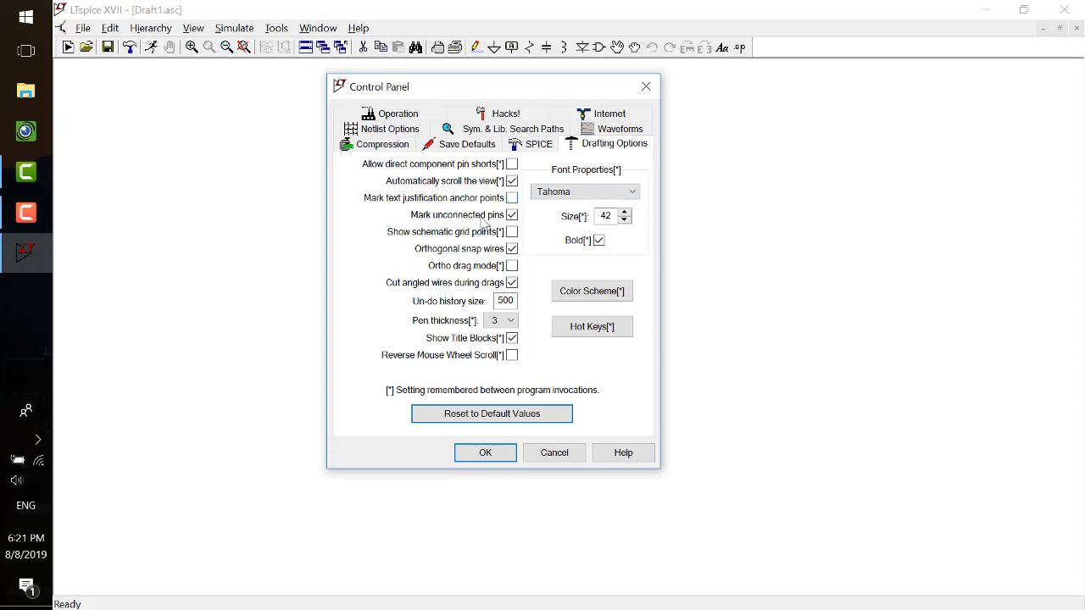
click(587, 297)
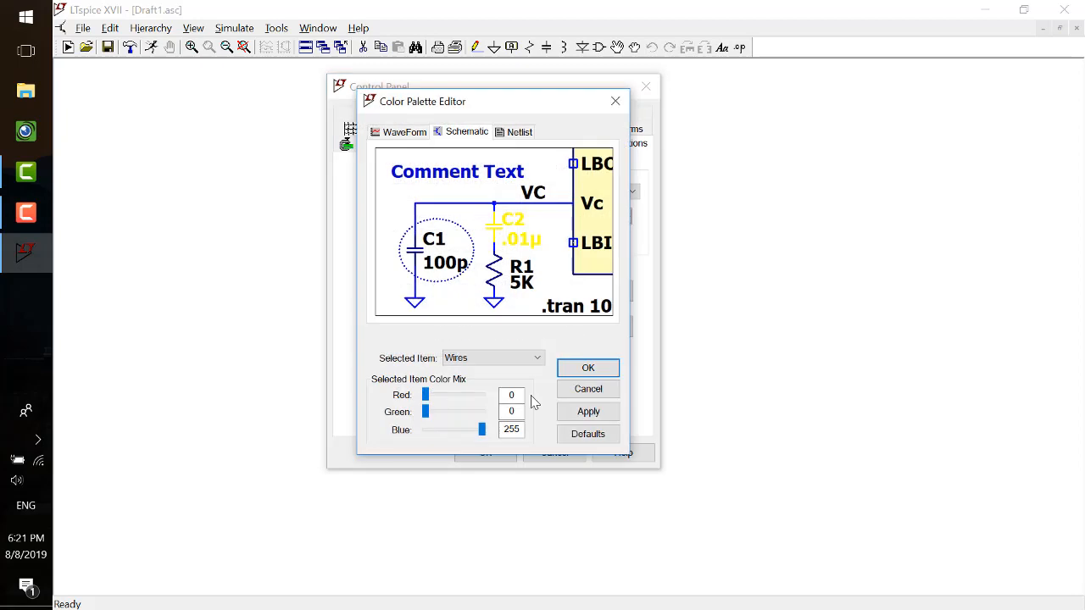
click(471, 360)
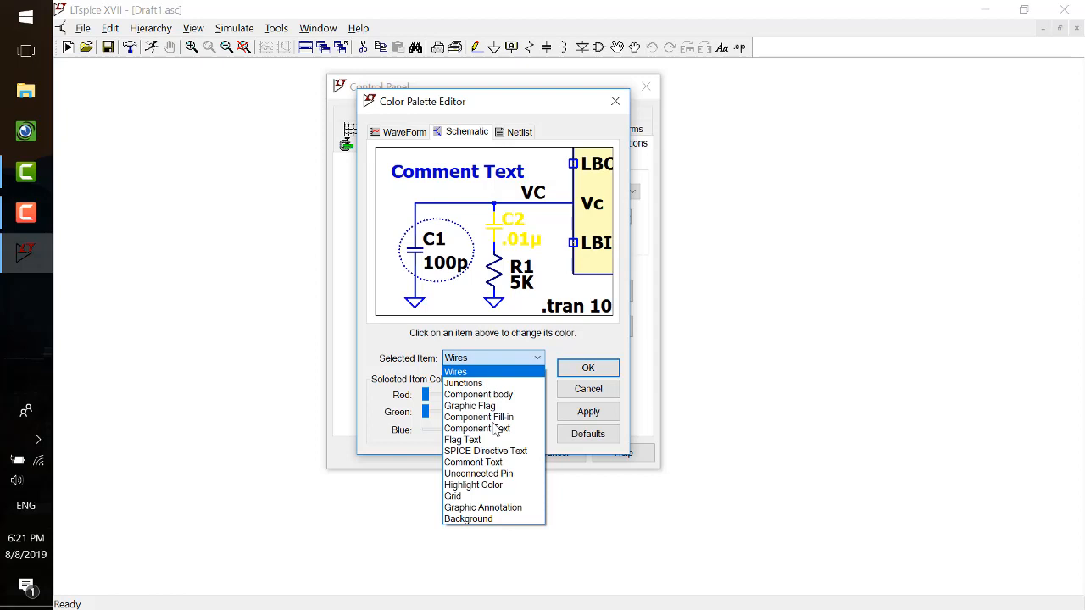
click(482, 520)
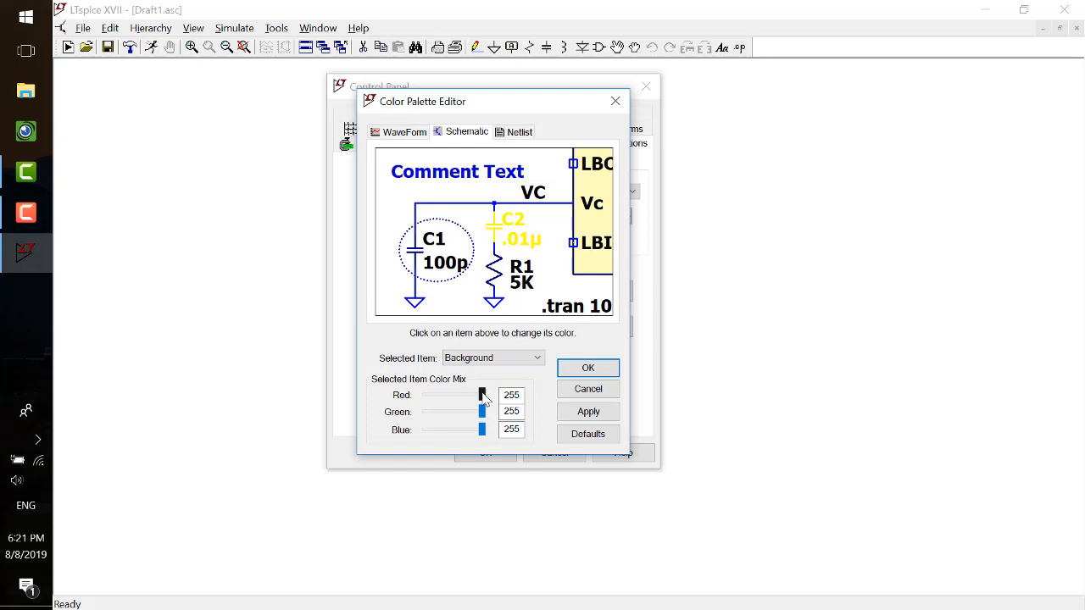
mouse_move(482, 394)
mouse_down()
mouse_move(424, 398)
mouse_move(482, 395)
mouse_up()
click(589, 413)
Step: Check the schematic Grid color mix, then accept the color palette and the Control Panel settings
click(537, 357)
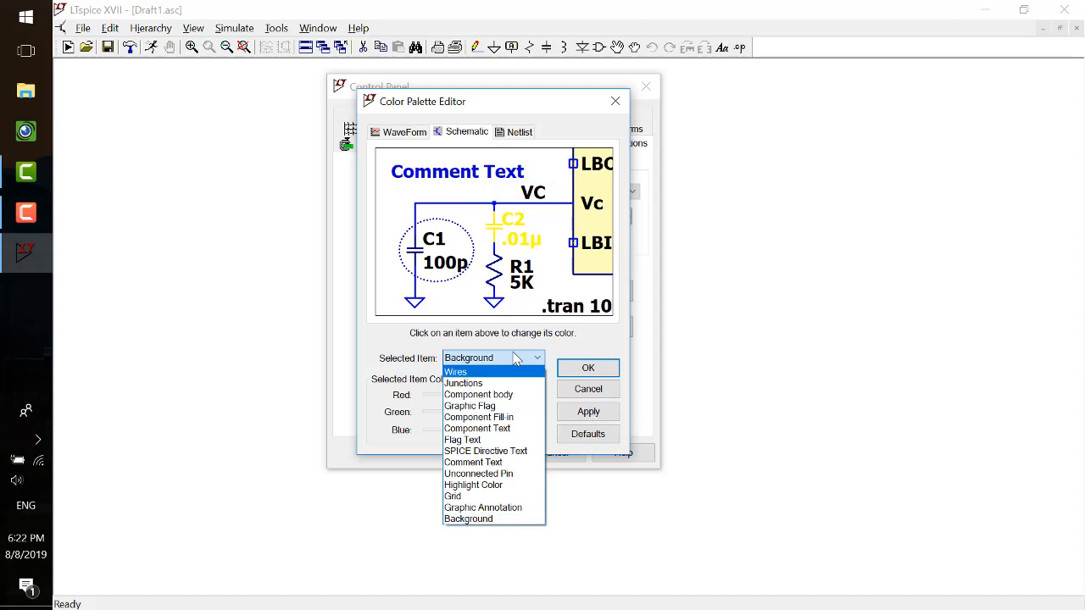
click(491, 496)
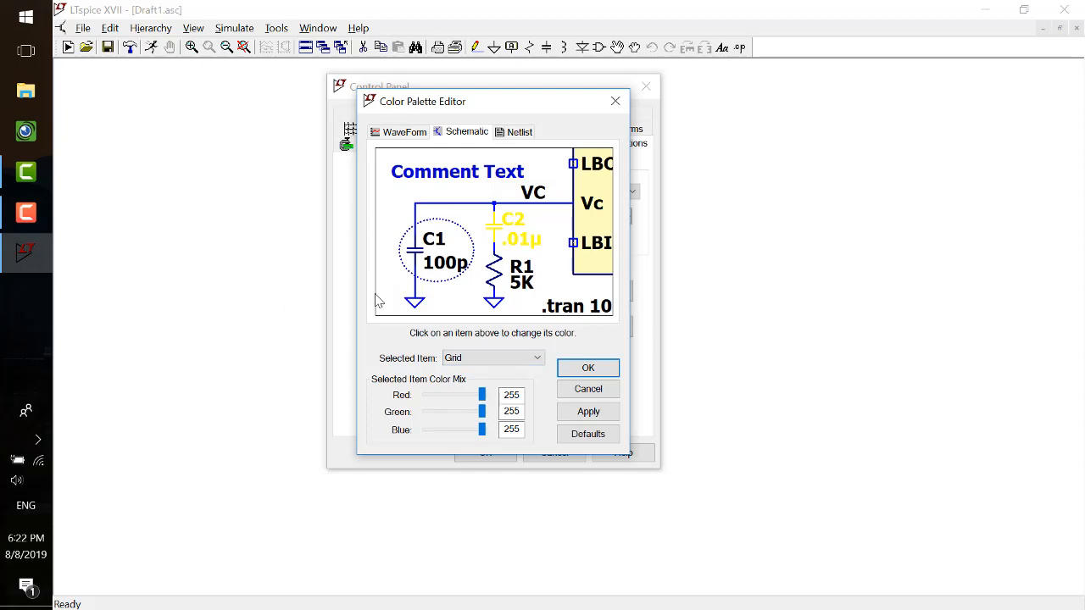
click(584, 367)
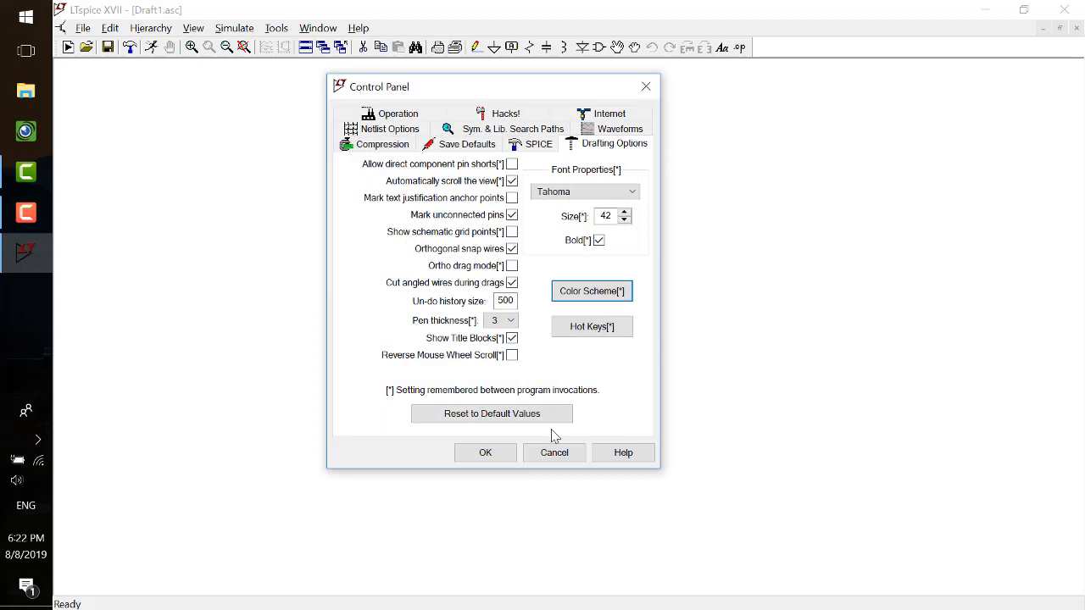
click(500, 456)
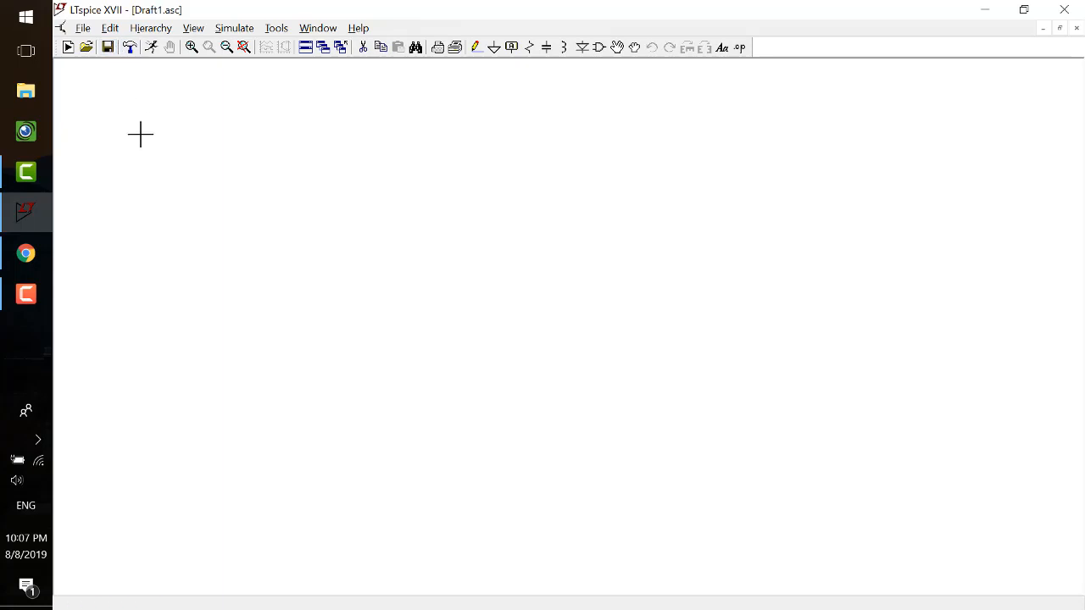
key(F2)
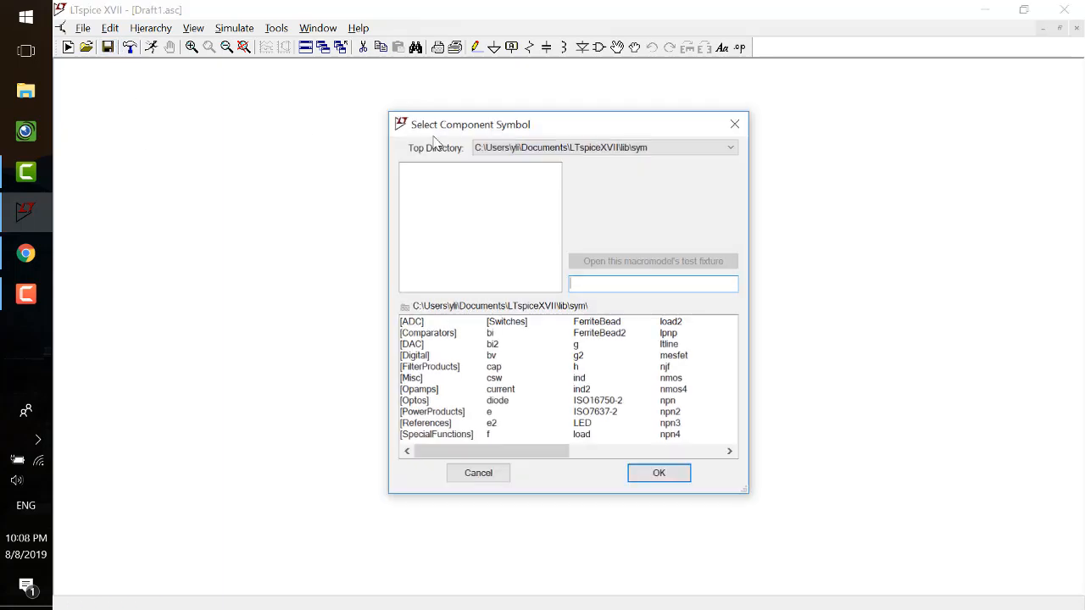
click(732, 125)
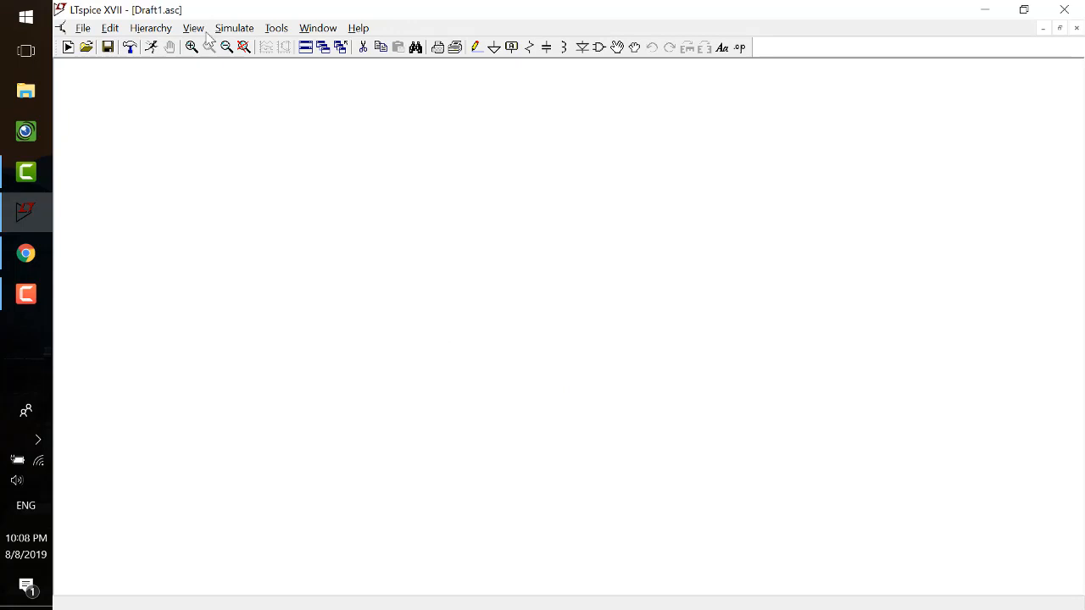
click(196, 29)
mouse_move(161, 31)
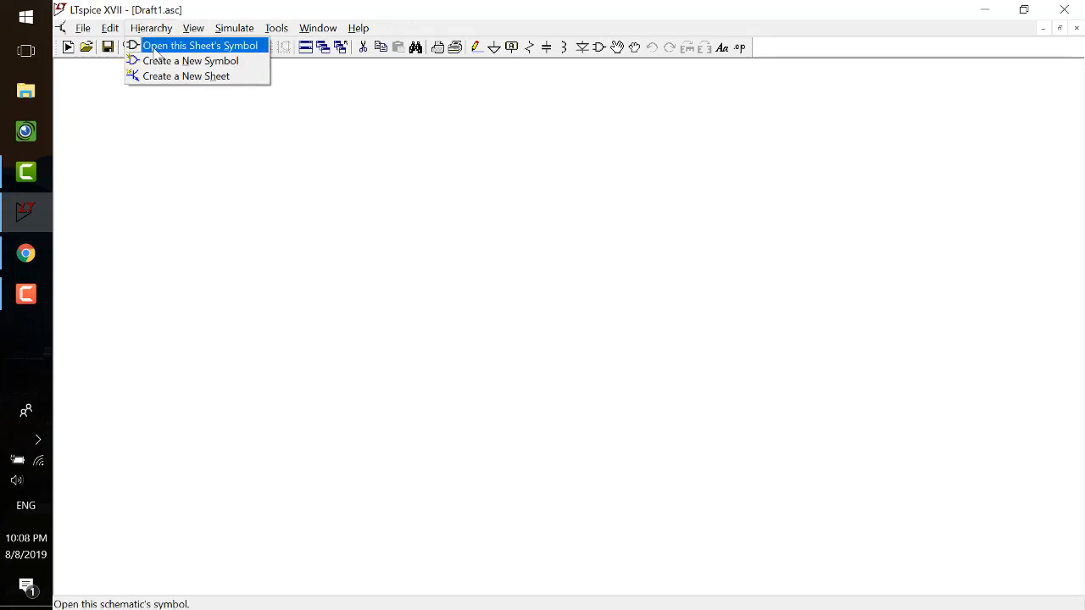
mouse_move(111, 32)
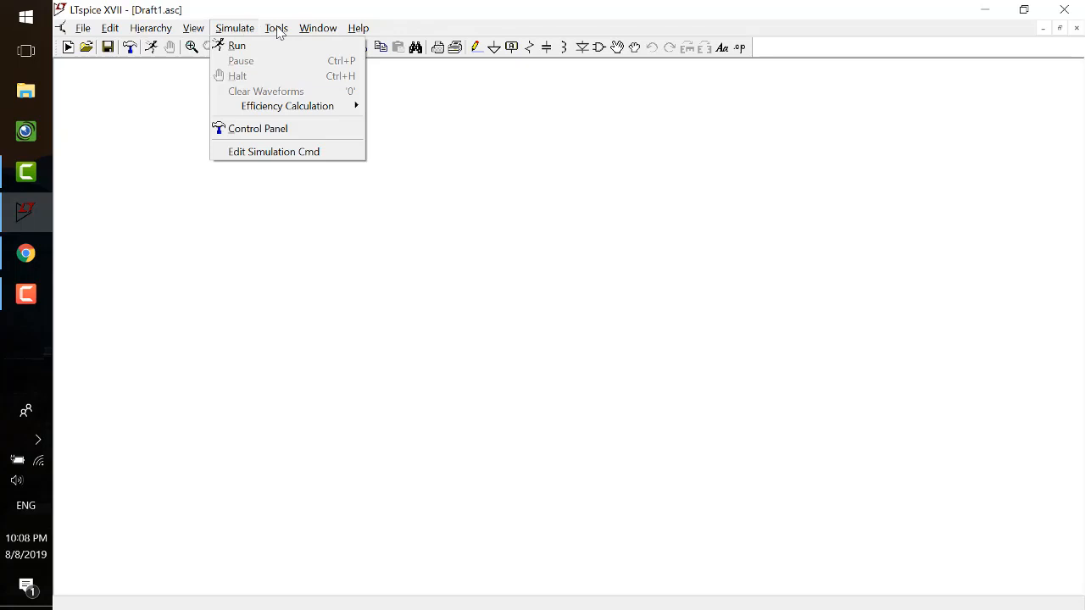
mouse_move(278, 33)
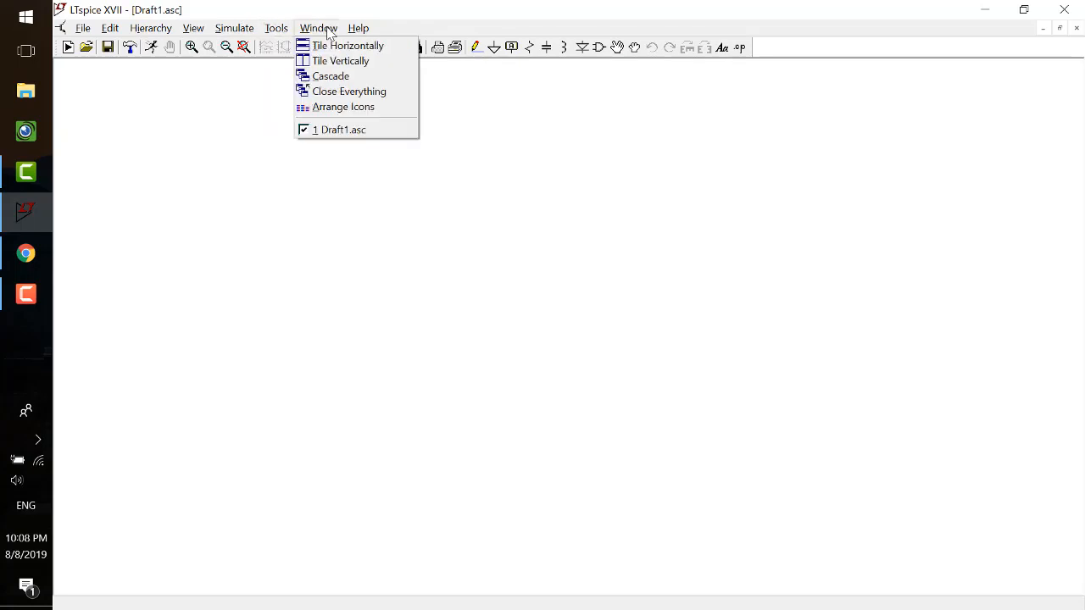
click(491, 150)
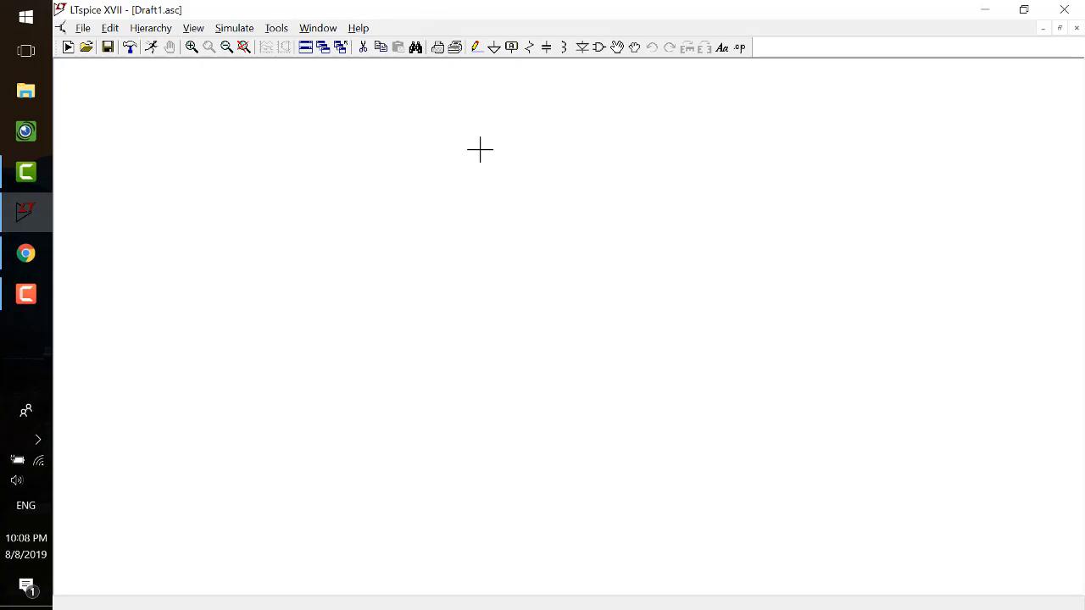
Step: Place one nmos4 transistor from the component library near the middle of the blank schematic
key(F2)
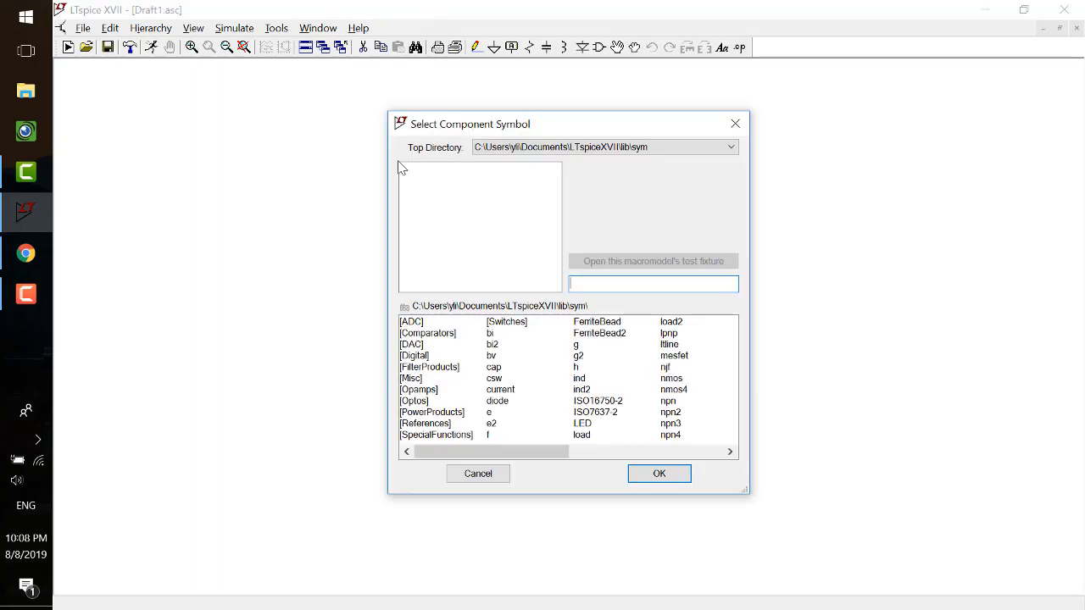
drag(516, 121, 423, 116)
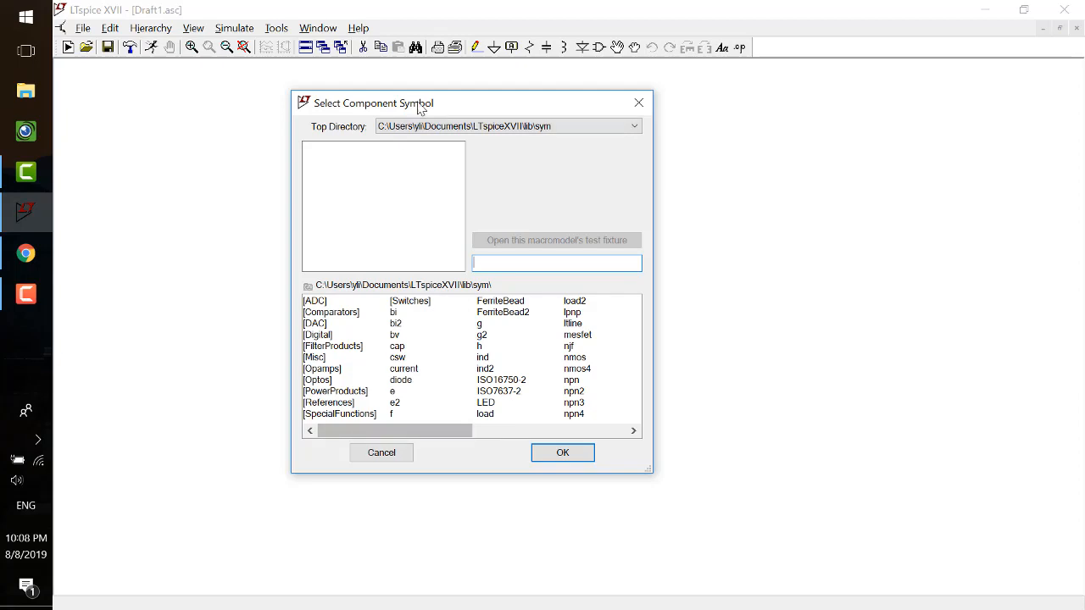
drag(417, 107, 397, 102)
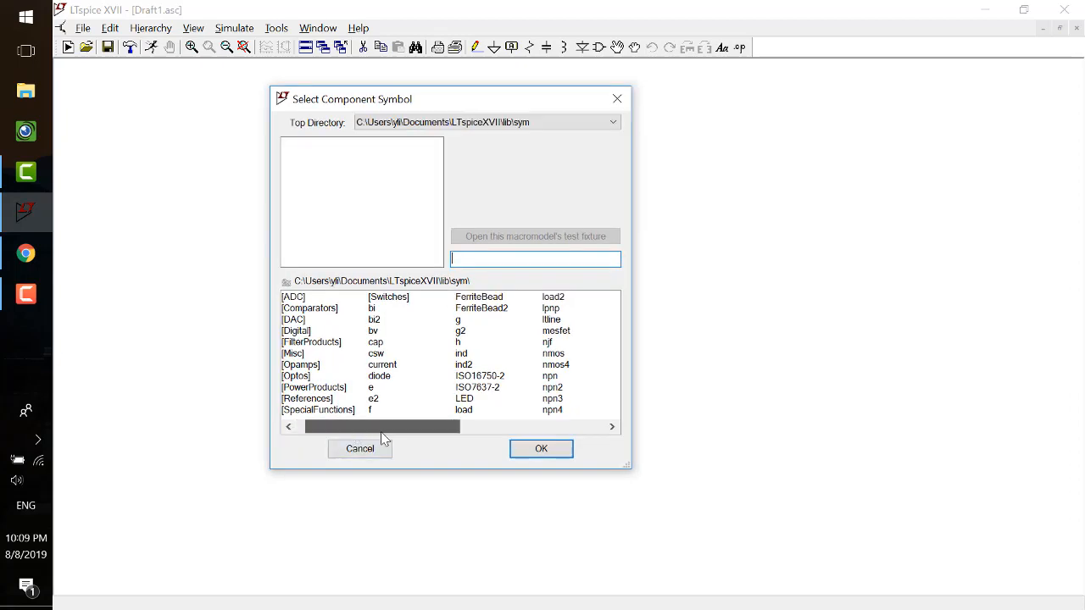
drag(382, 433, 412, 433)
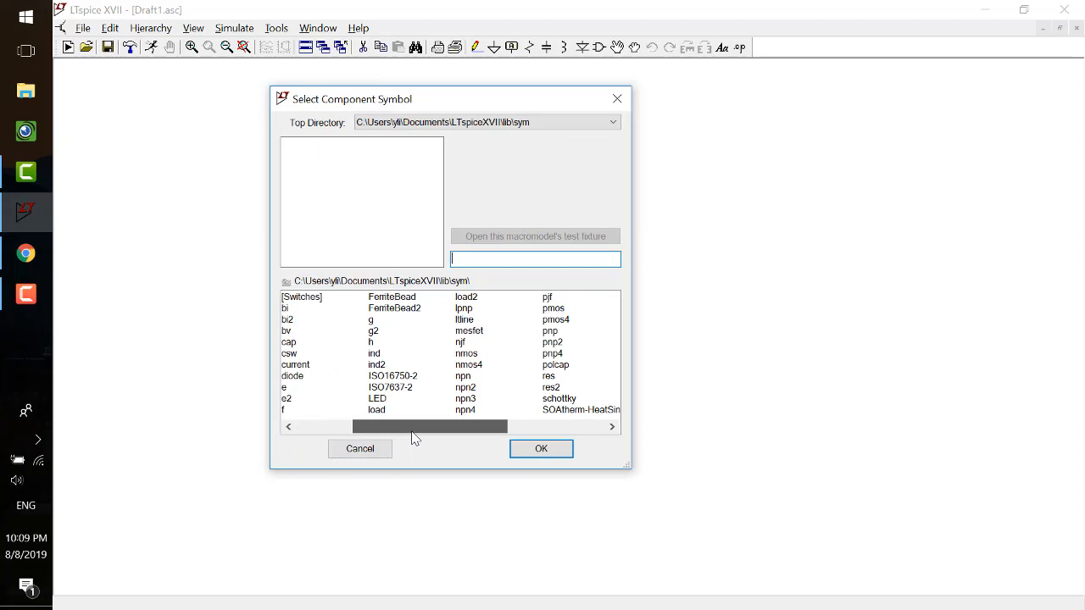
double_click(469, 365)
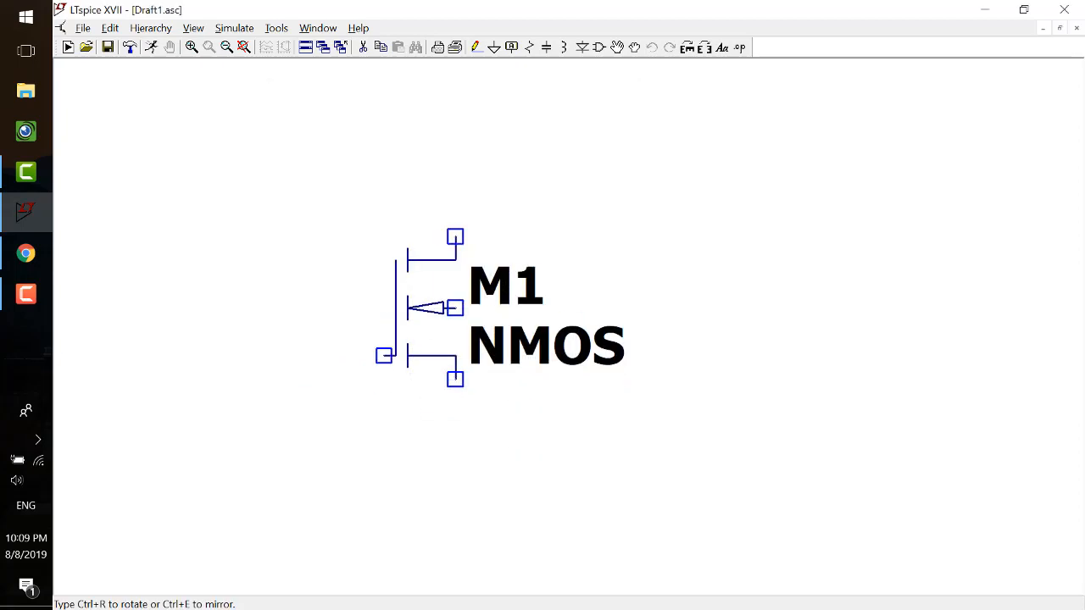
click(384, 189)
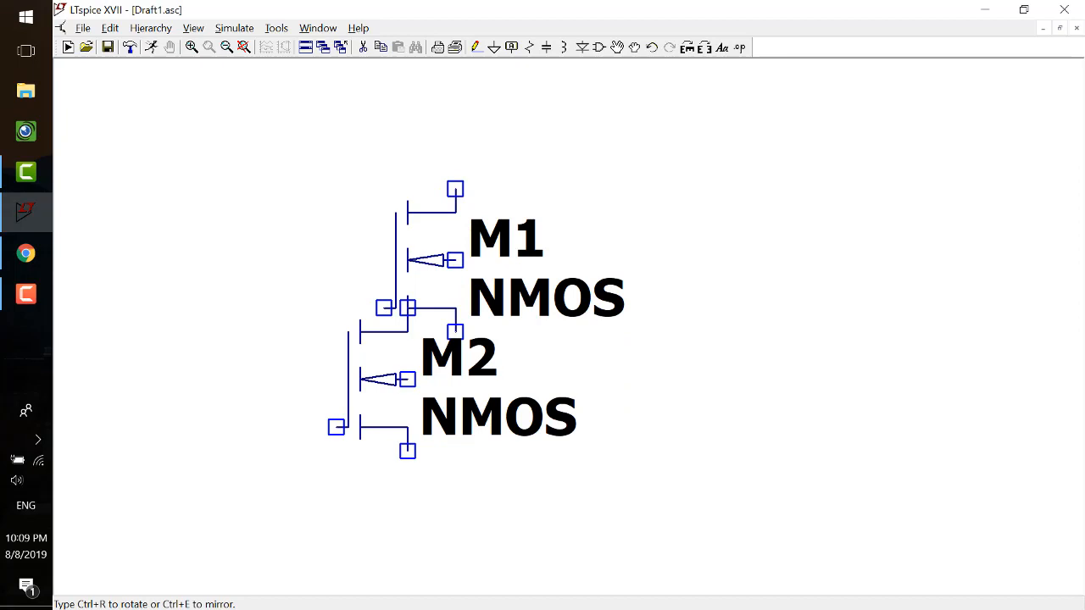
key(Escape)
Step: Place three more nmos4 transistors to the right of and below M1
key(F2)
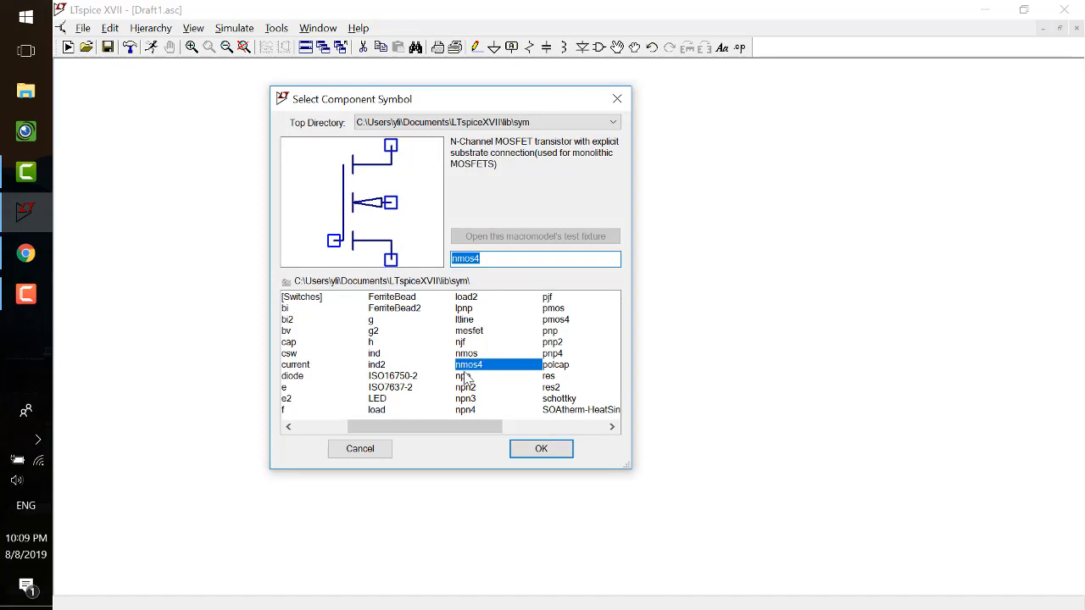
click(540, 448)
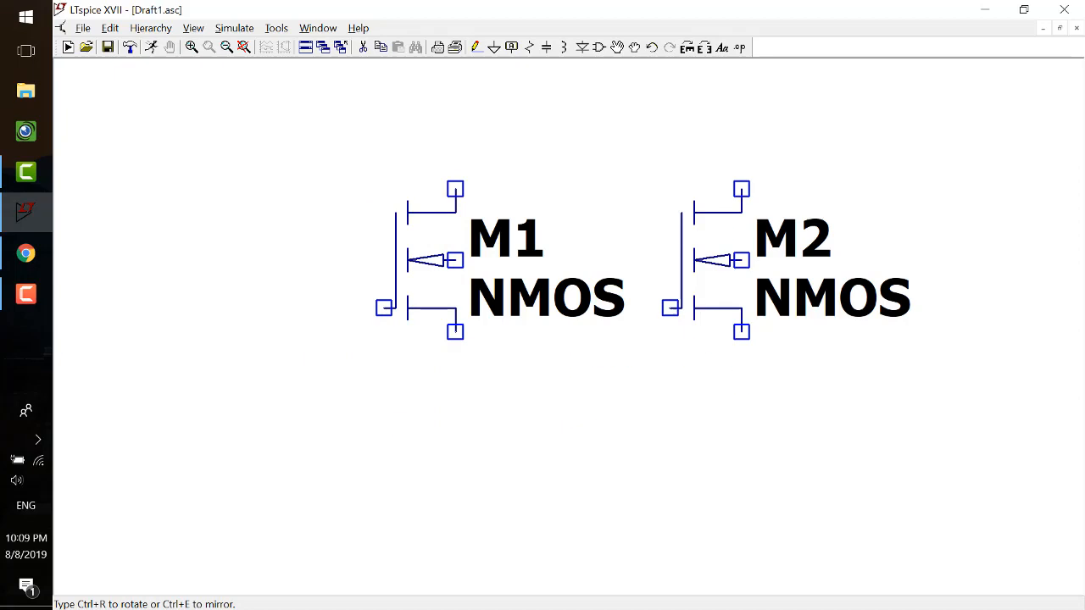
click(670, 165)
click(574, 331)
click(789, 307)
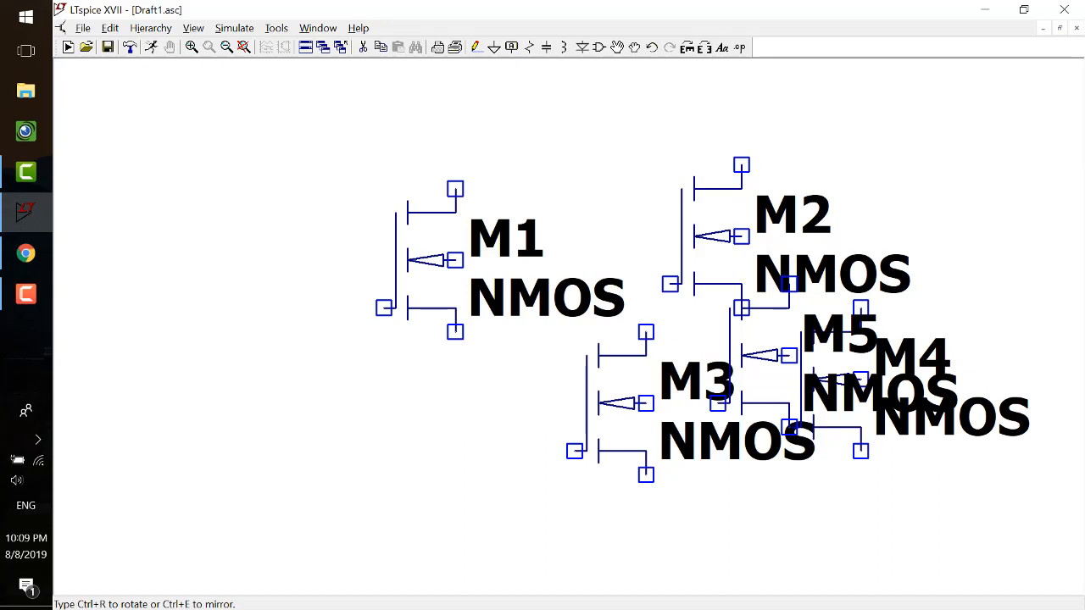
key(Escape)
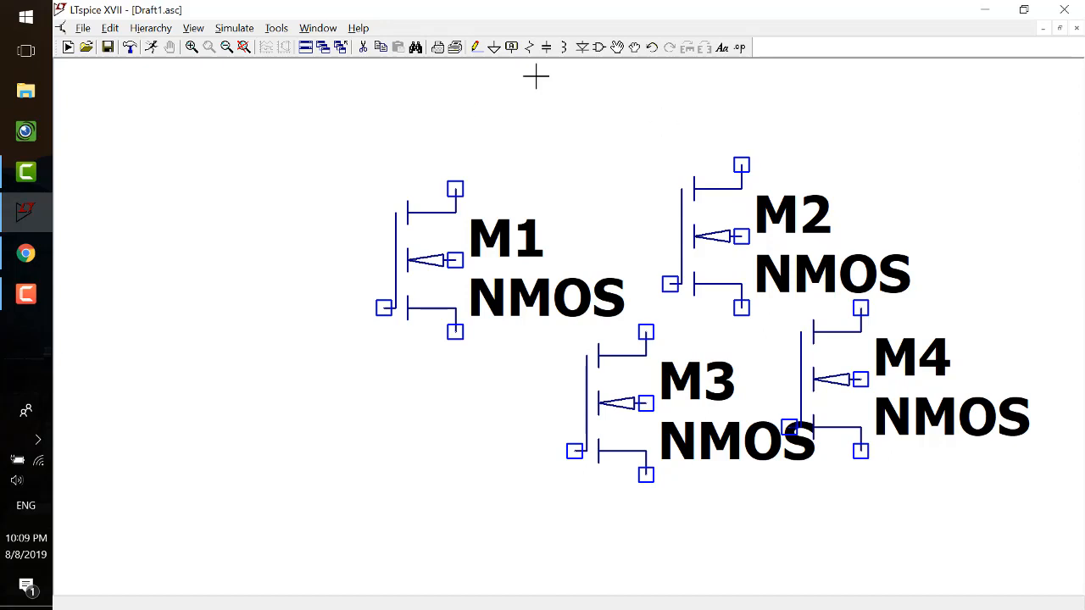
Step: Delete the extra transistors M2, M3 and M4 from the schematic
click(363, 49)
drag(630, 106, 995, 496)
click(619, 380)
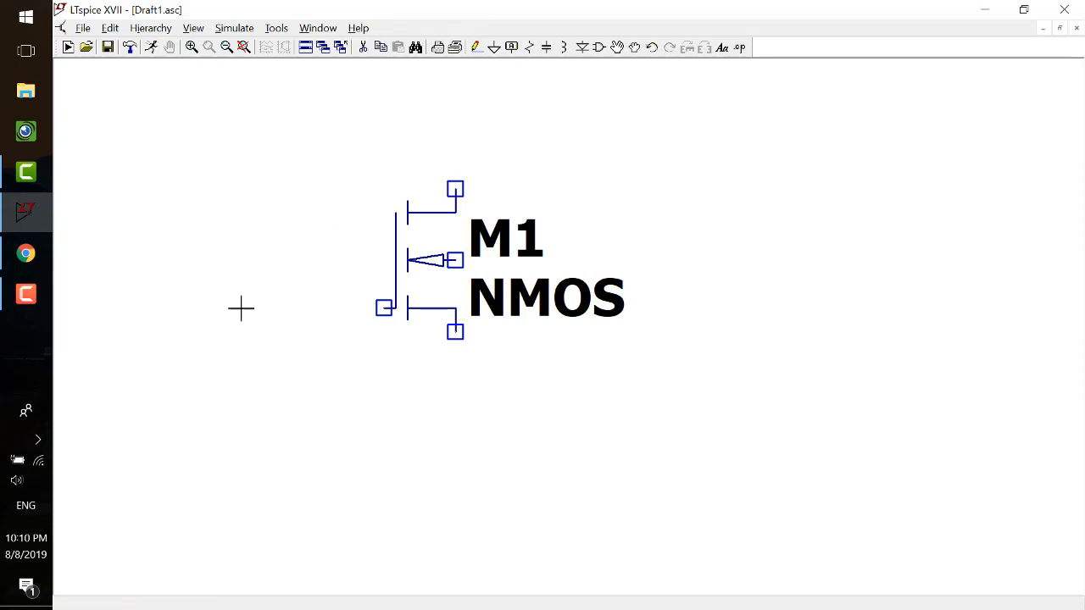
Step: Place two voltage sources from the component library, one below left of M1 and one below right at the same height
key(F2)
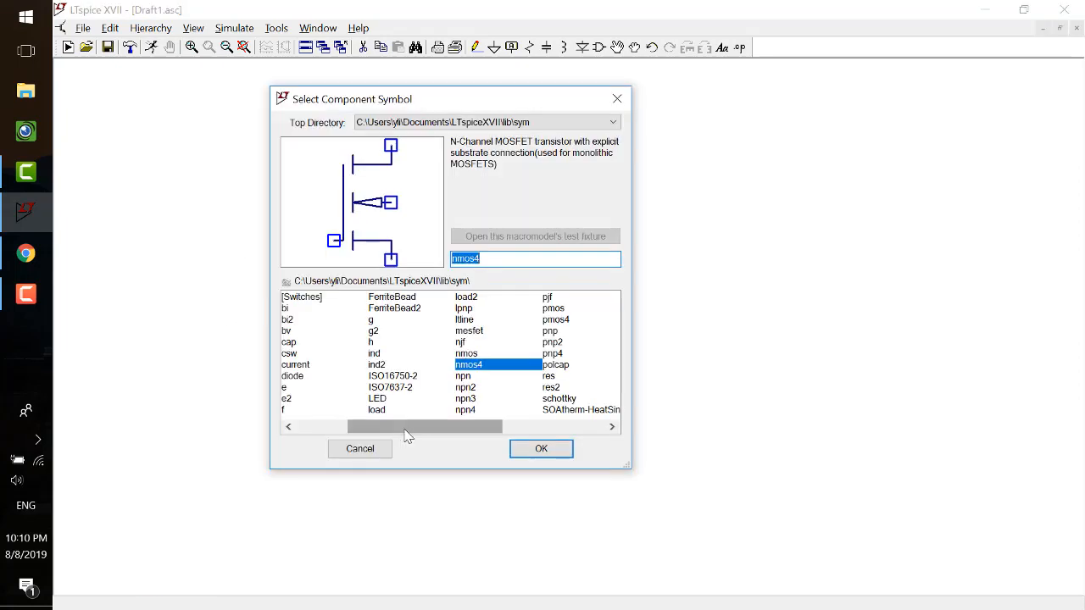
drag(407, 428, 601, 440)
click(472, 355)
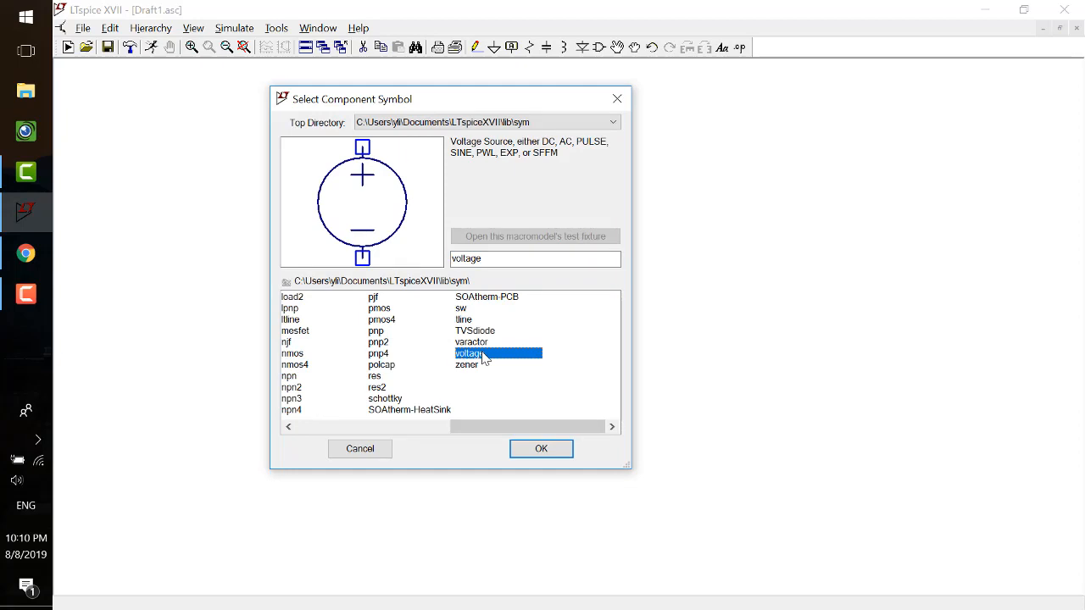
click(551, 451)
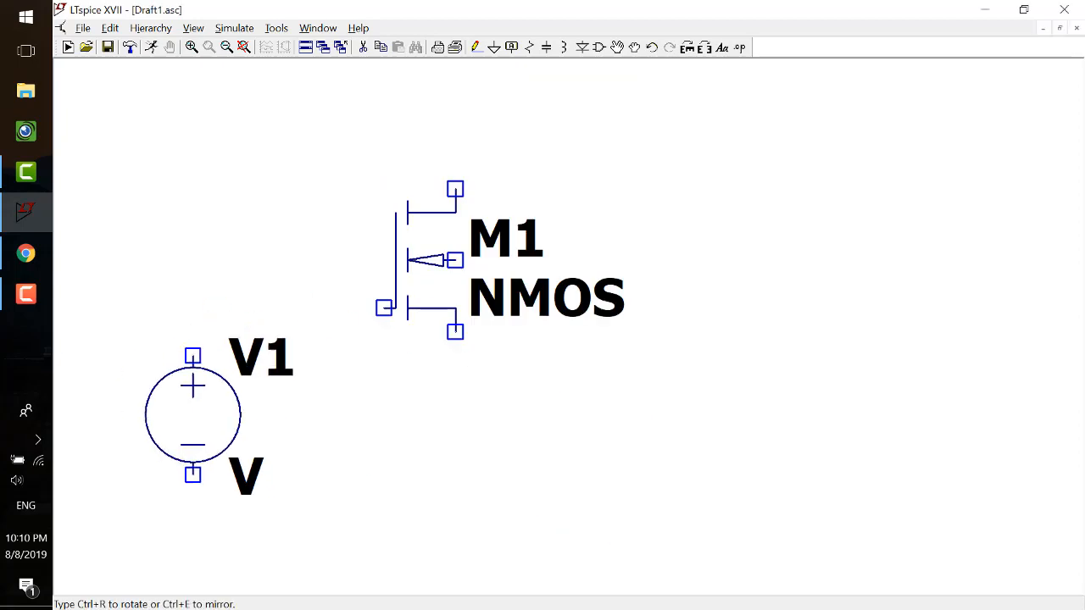
click(217, 356)
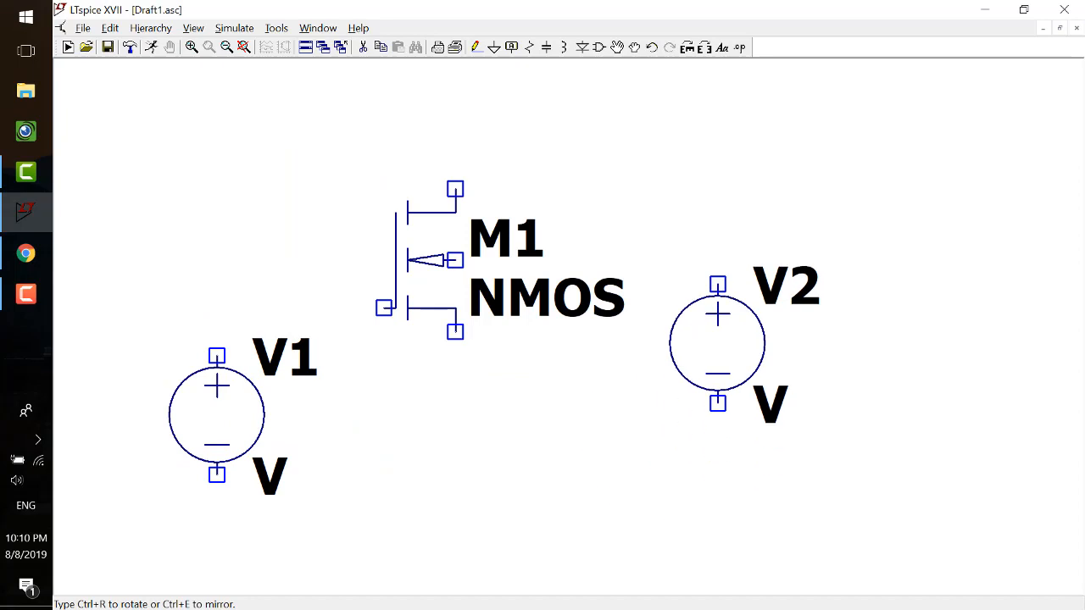
click(717, 356)
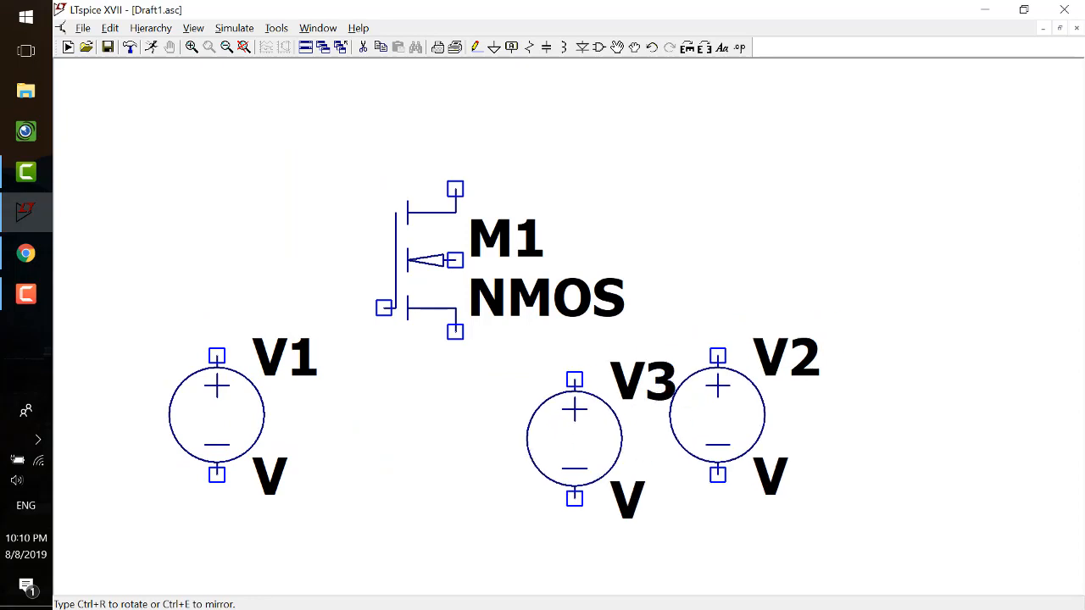
key(Escape)
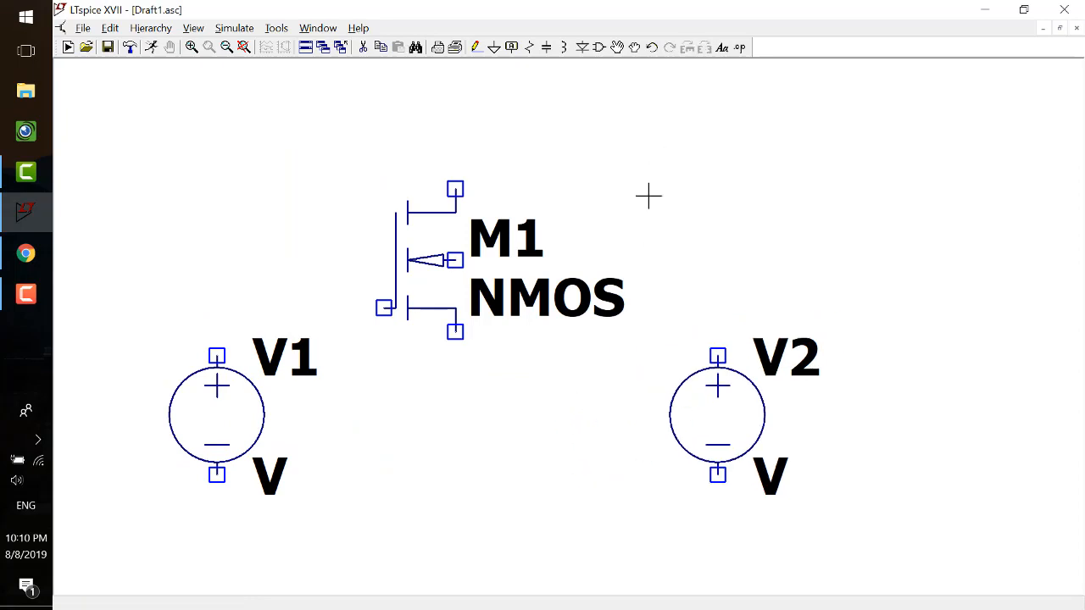
Step: Place a ground symbol directly below M1, lower than the two voltage sources
click(493, 48)
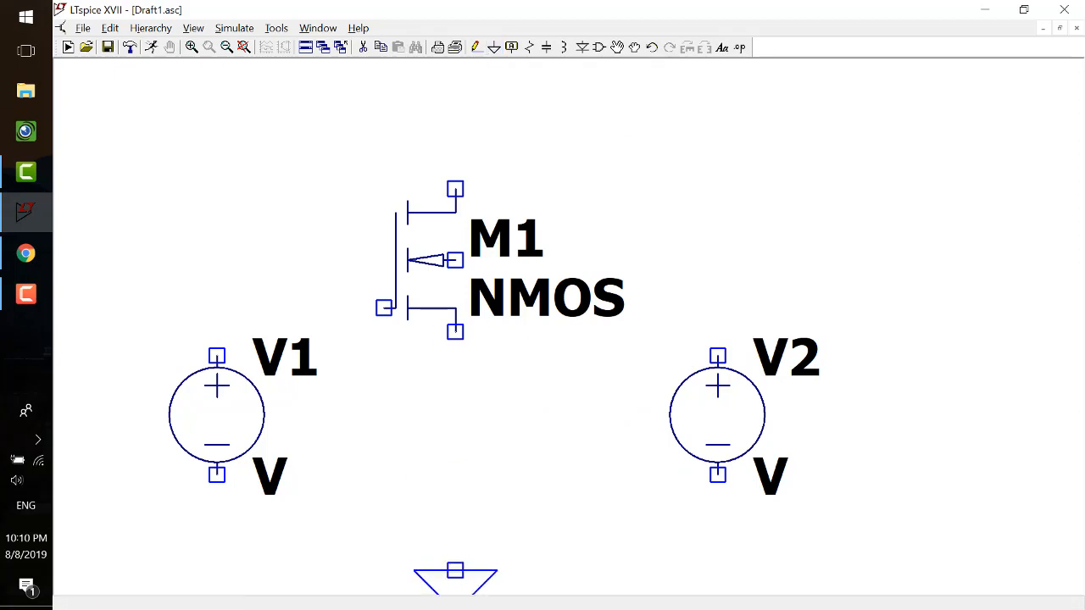
click(455, 570)
key(Escape)
Step: Wire the negative terminals of V1 and V2 together below the sources and connect that wire to the ground symbol
scroll(490, 354, down, 5)
scroll(509, 397, up, 3)
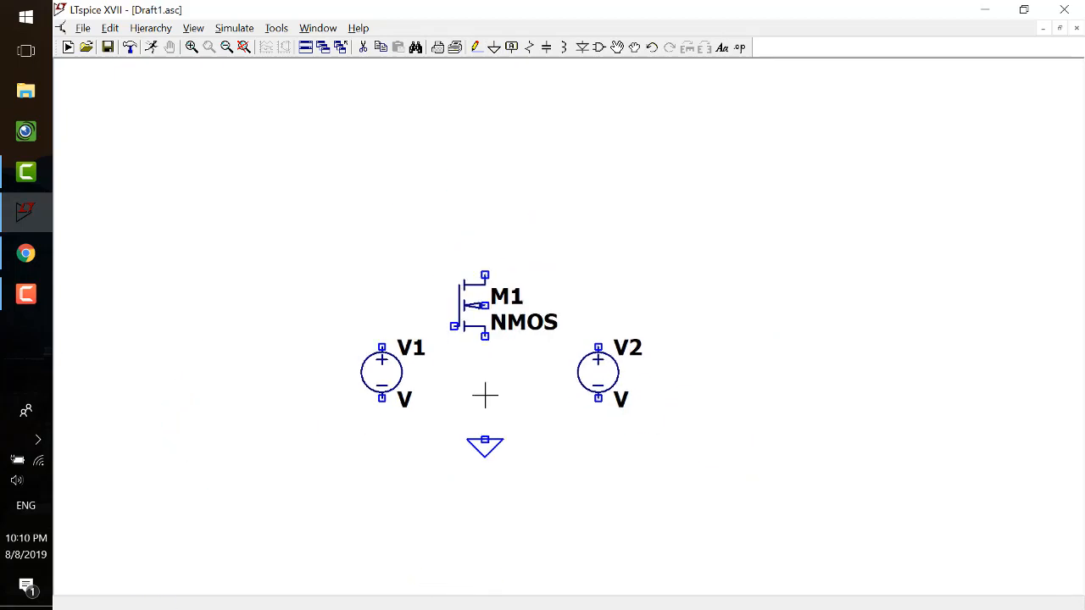
scroll(486, 414, up, 1)
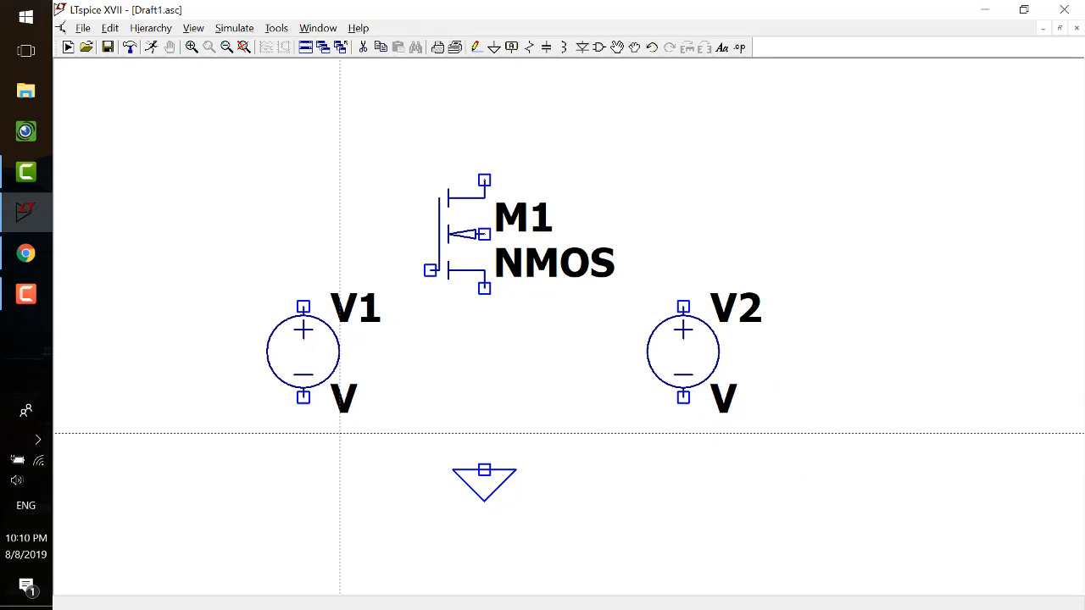
click(304, 397)
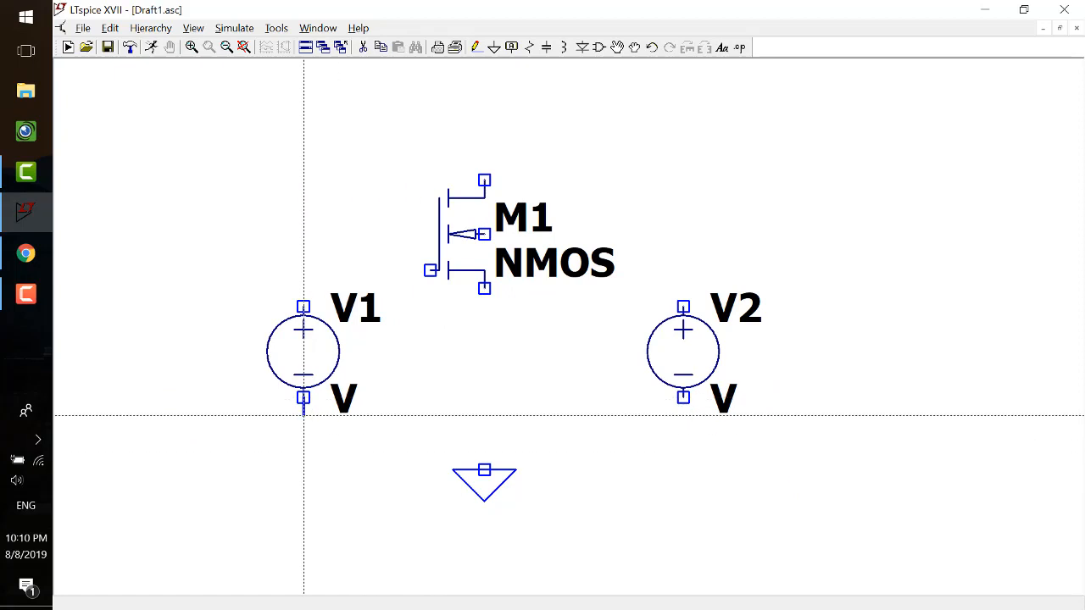
click(684, 433)
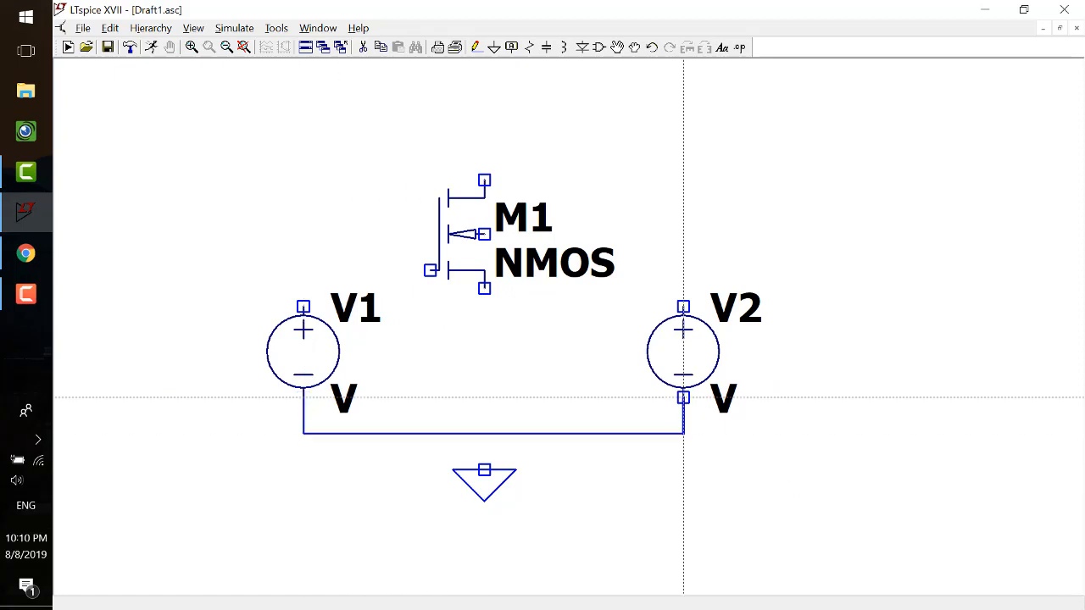
click(683, 398)
click(484, 470)
click(484, 433)
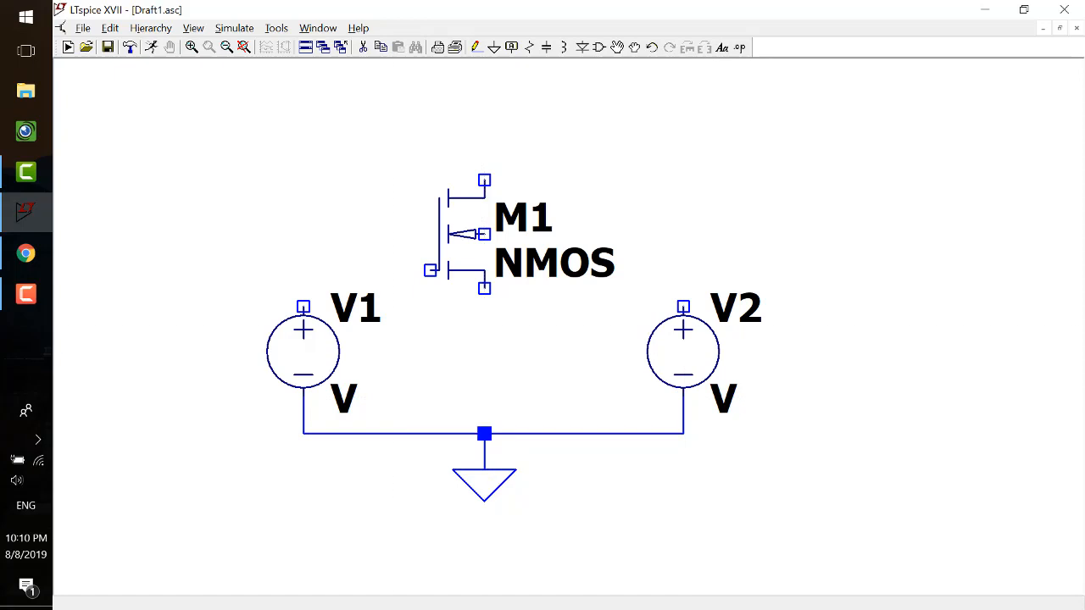
Step: Wire V1's positive terminal to M1's gate and M1's source terminal straight down to the ground node
click(304, 305)
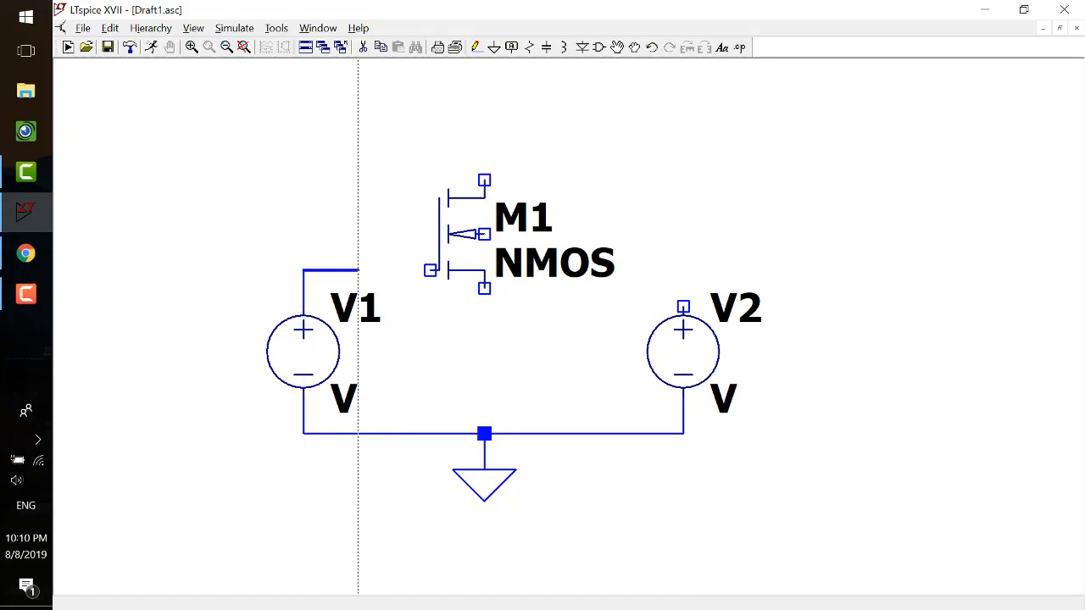
click(430, 271)
click(484, 289)
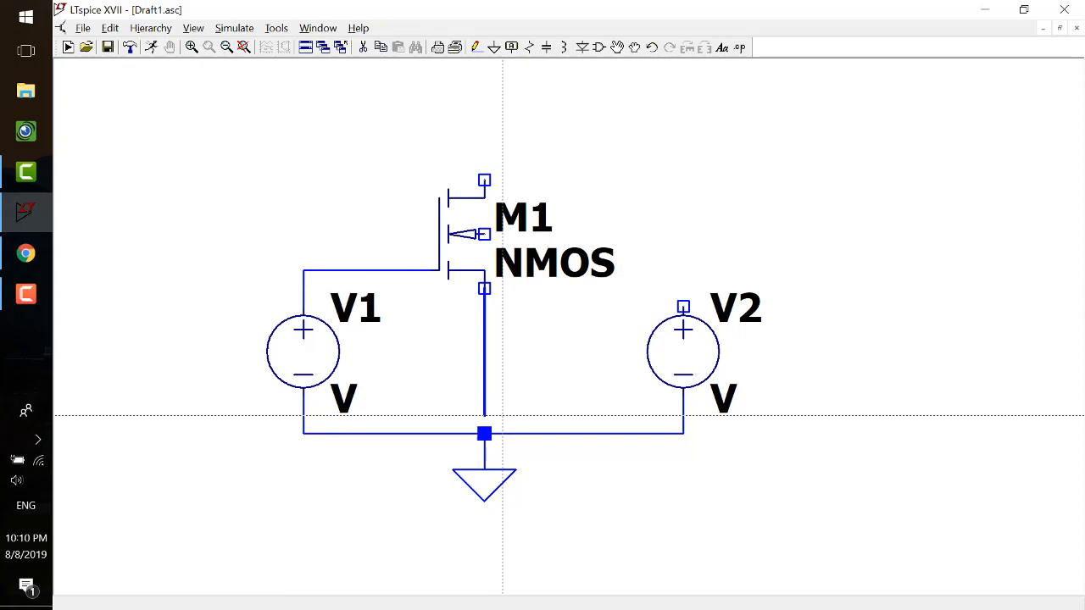
click(484, 433)
Step: Wire V2's positive terminal over the top to M1's drain and connect M1's body terminal to the bottom ground wire
click(683, 306)
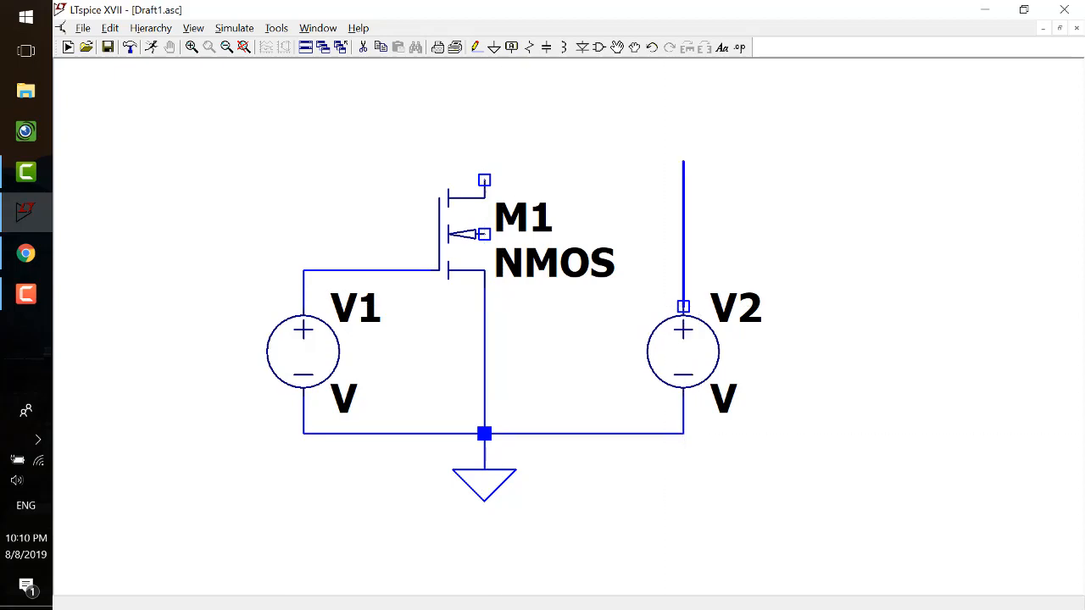
click(484, 125)
click(484, 180)
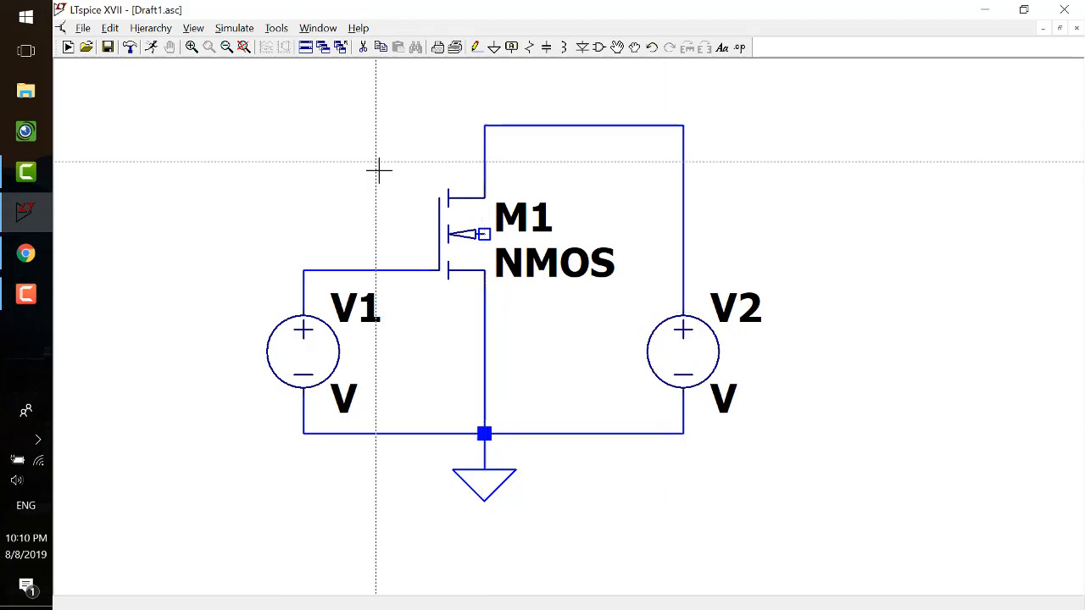
click(484, 234)
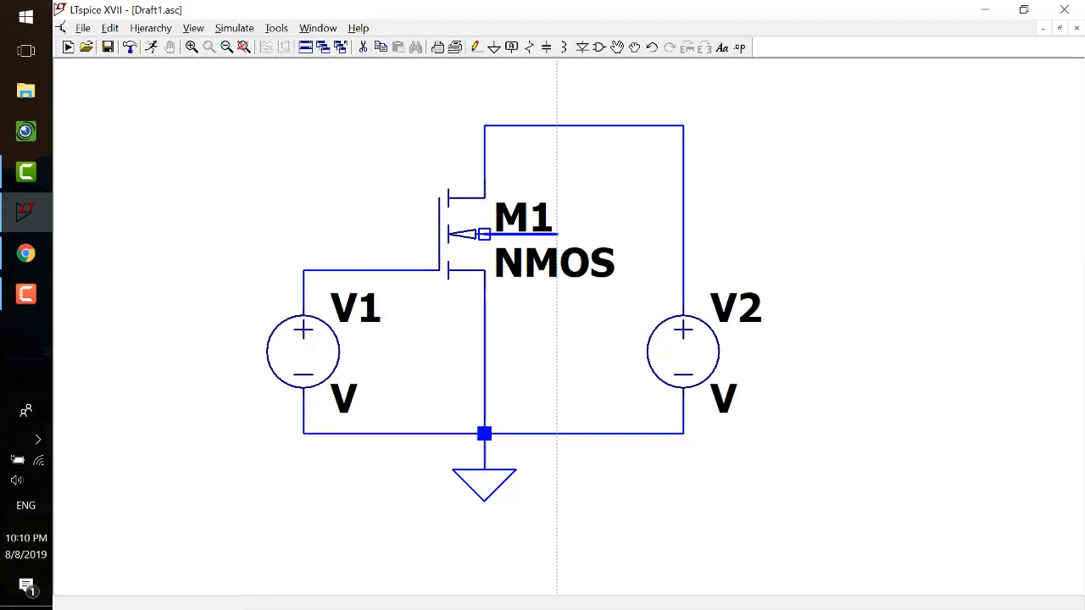
click(592, 433)
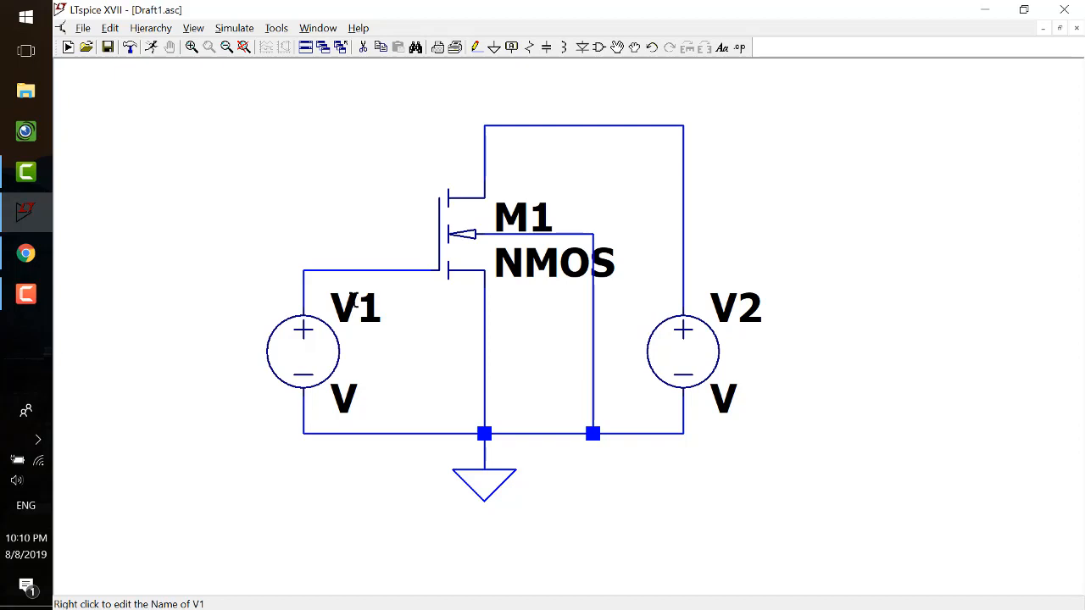
Step: Rename voltage source V1 as VGS and save the schematic to the Desktop as NMOS
right_click(355, 311)
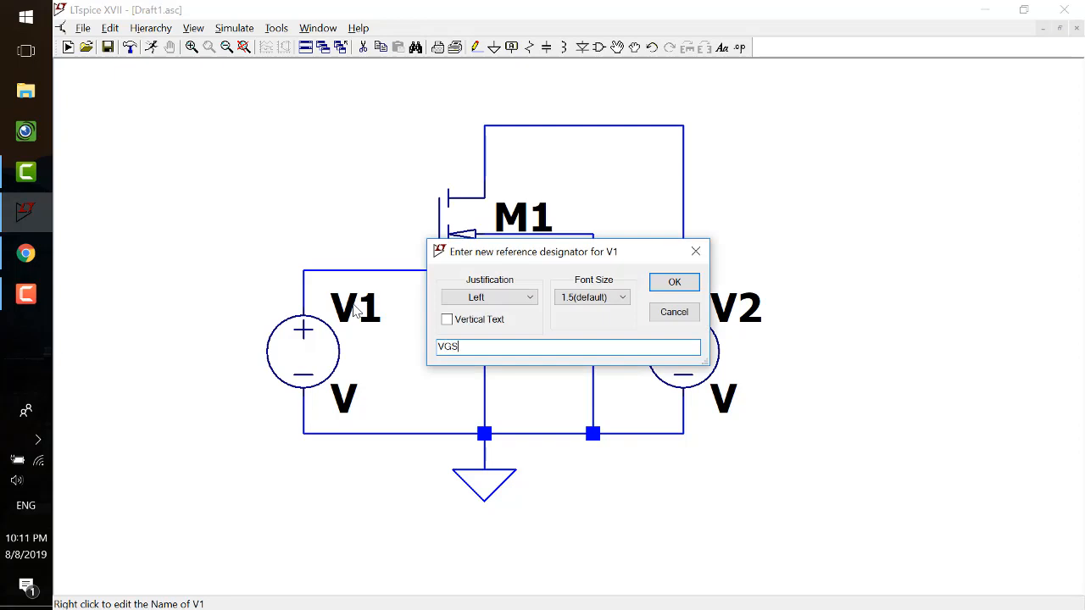
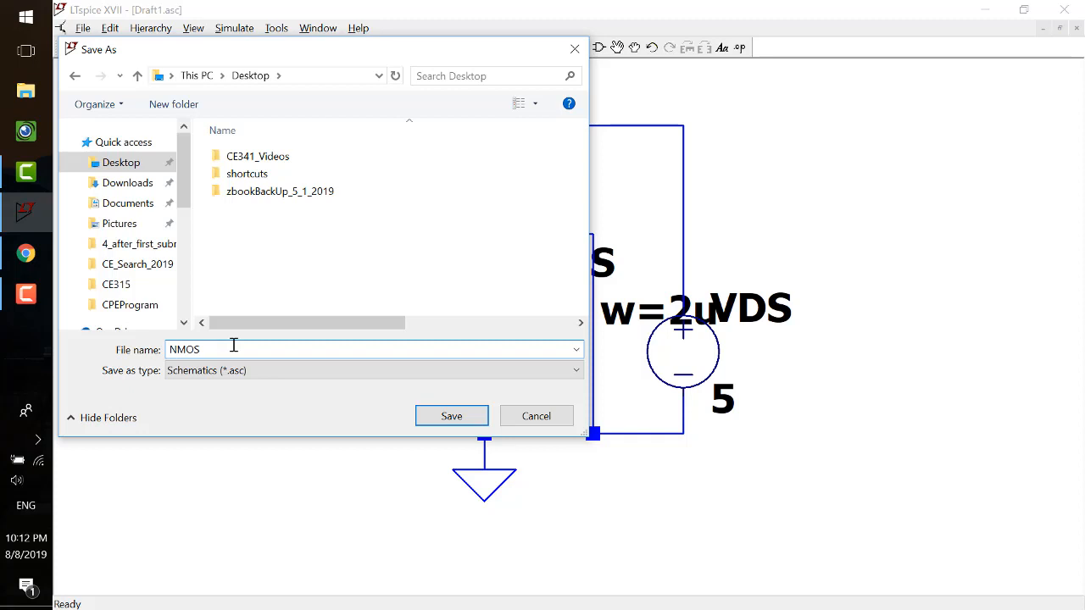
key(Return)
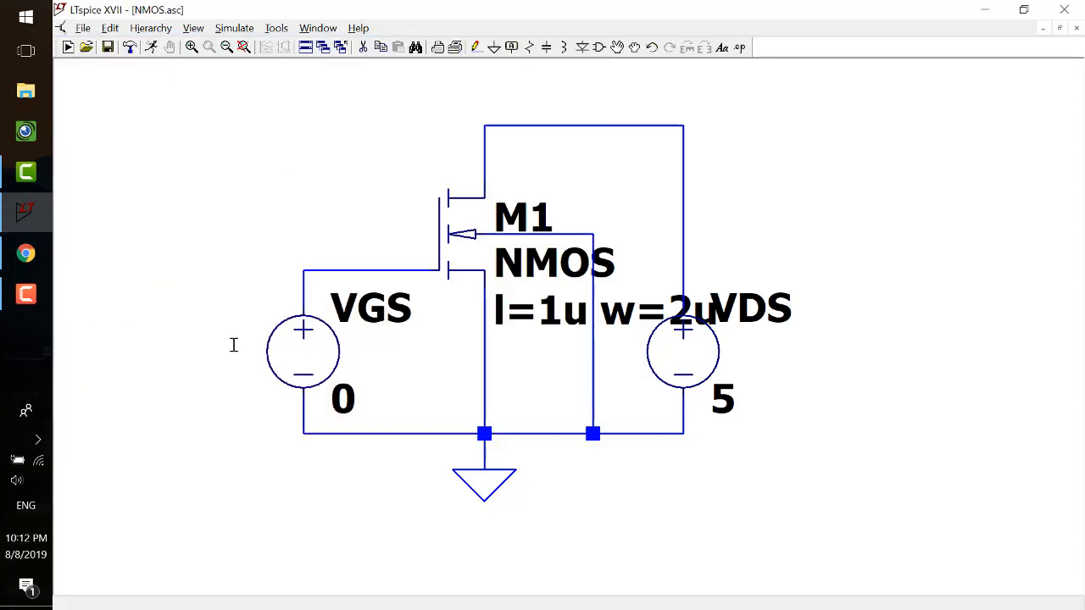
Step: Restore down the LTspice window, open models.txt from the desktop in Notepad, and resize its window to show more model definitions
double_click(518, 17)
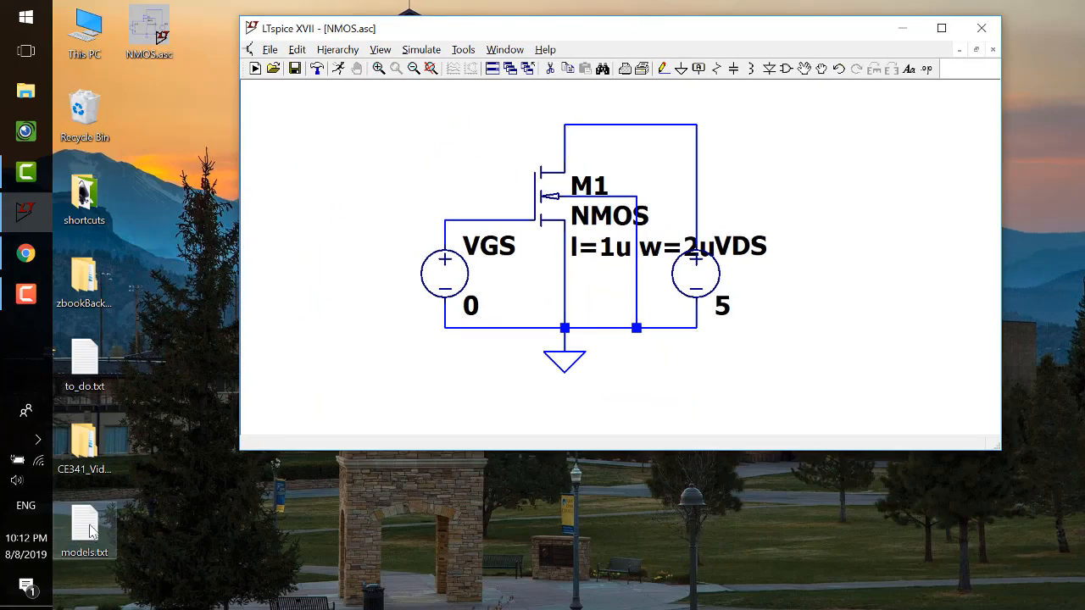
double_click(93, 527)
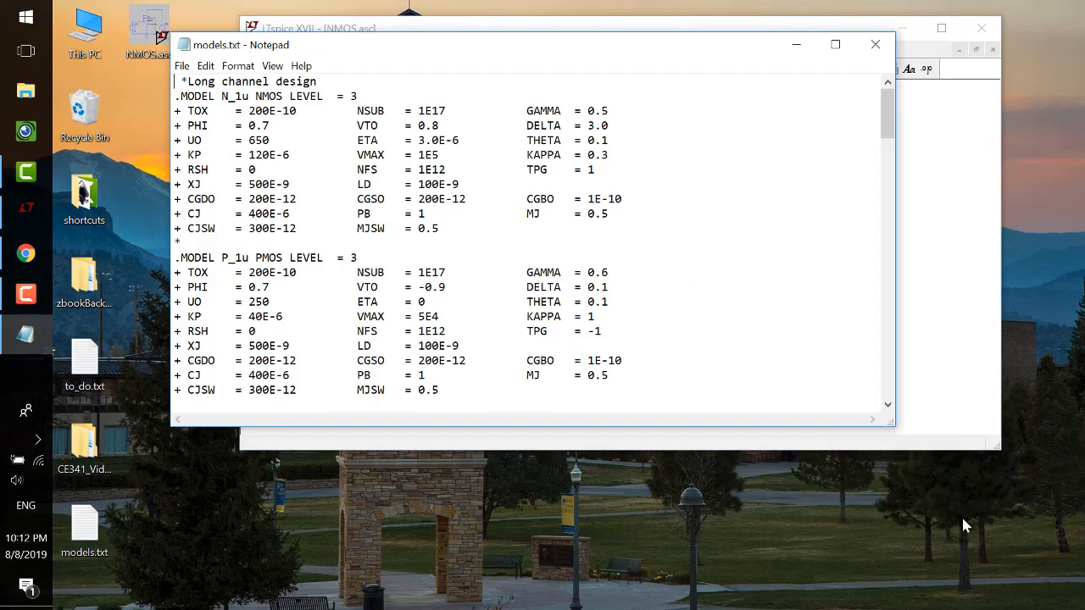
drag(893, 423, 981, 579)
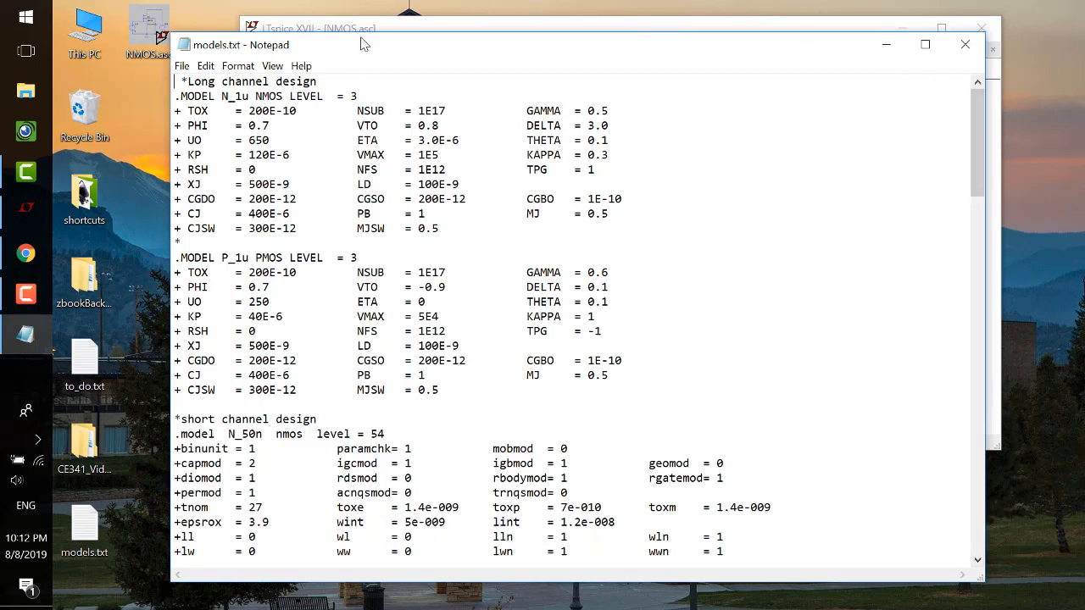
drag(361, 37, 361, 21)
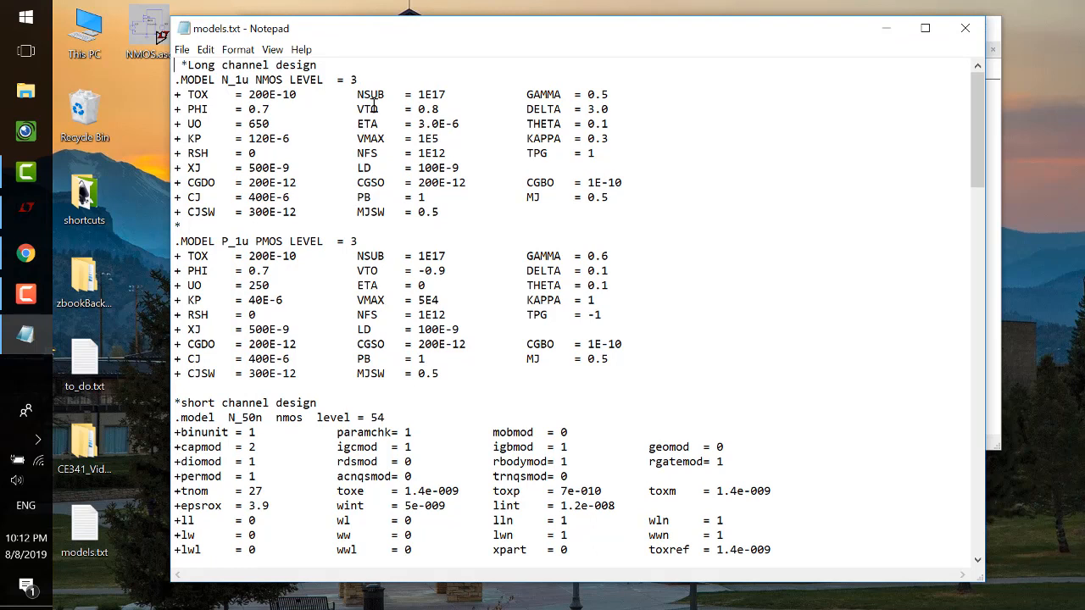
drag(986, 107, 837, 101)
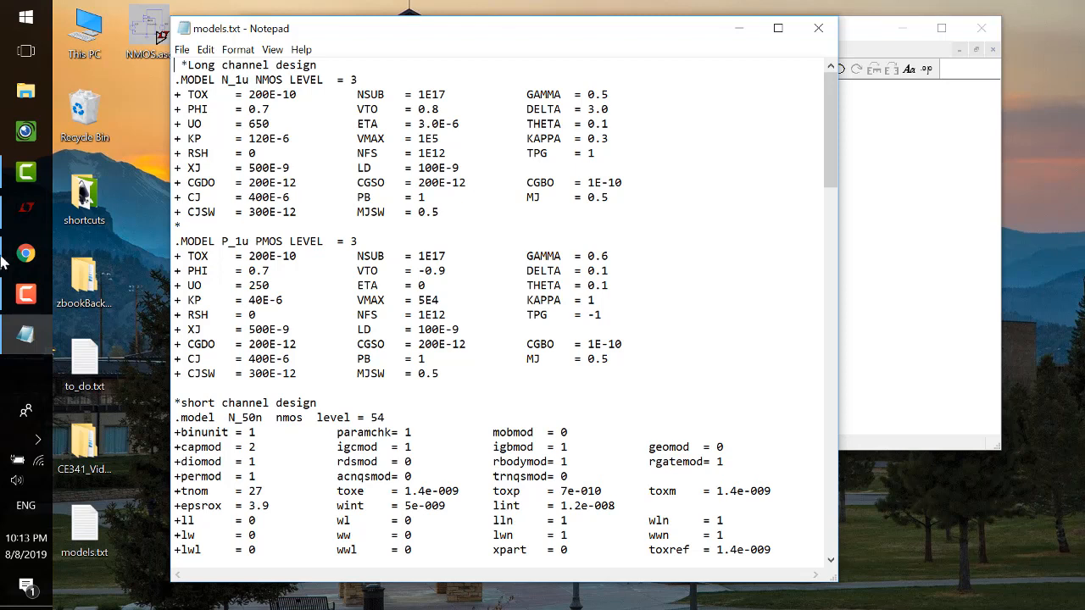
Step: Switch to Chrome, look through the LTspice page on cmosedu.com, and close the browser
click(26, 253)
text(cmos)
key(Return)
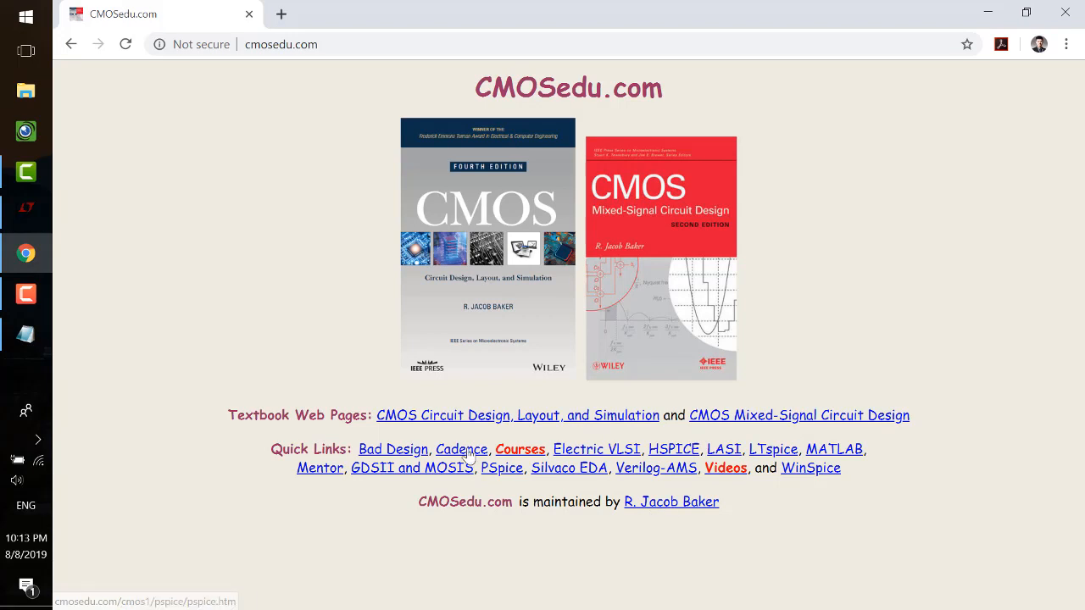
click(769, 451)
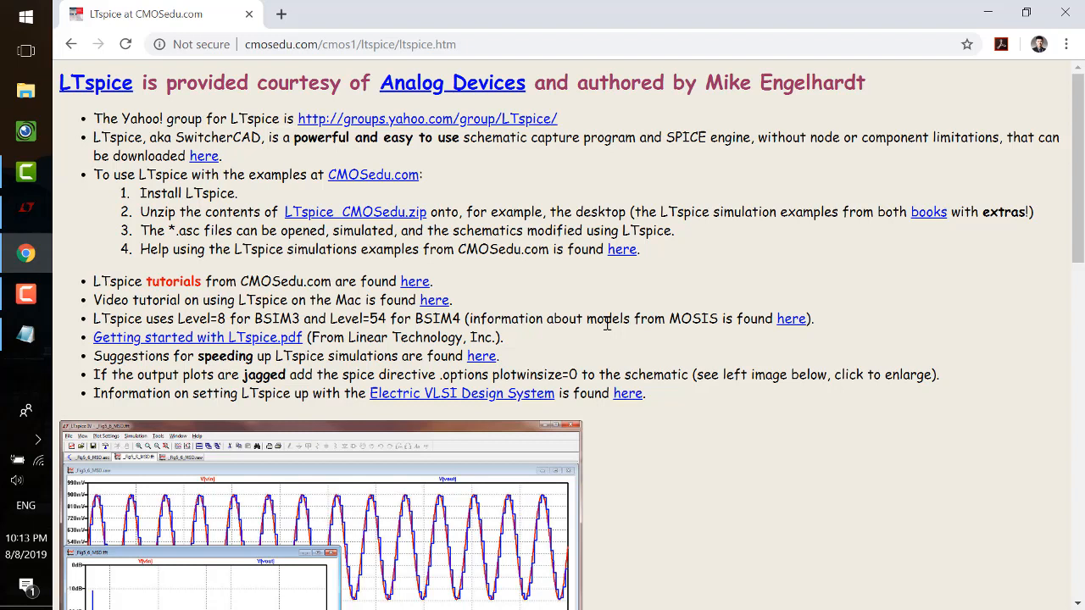
scroll(607, 324, down, 4)
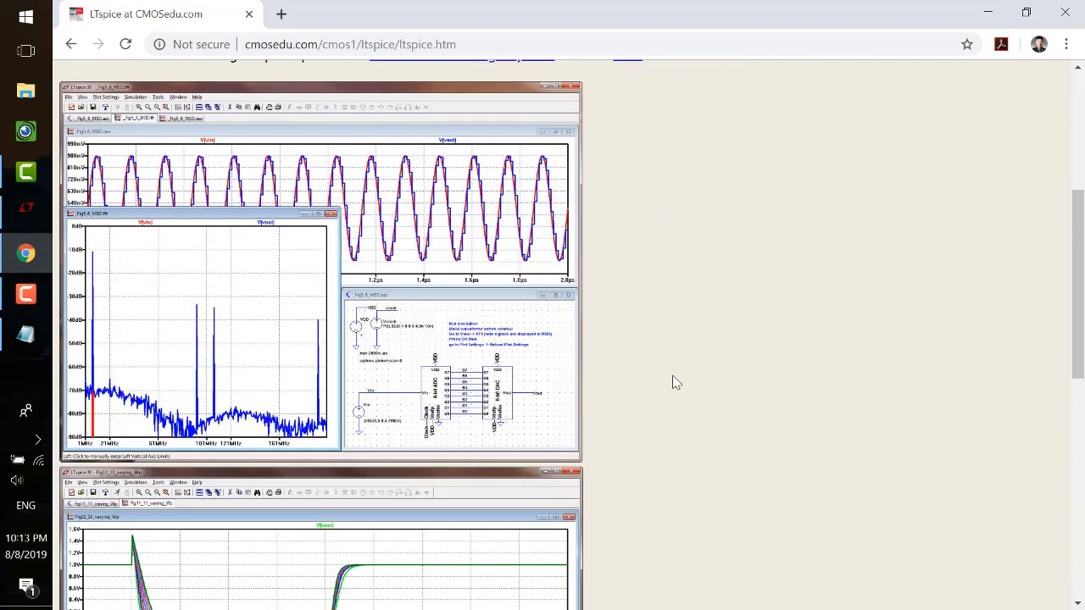
scroll(673, 381, down, 1)
scroll(673, 377, down, 4)
scroll(674, 375, up, 9)
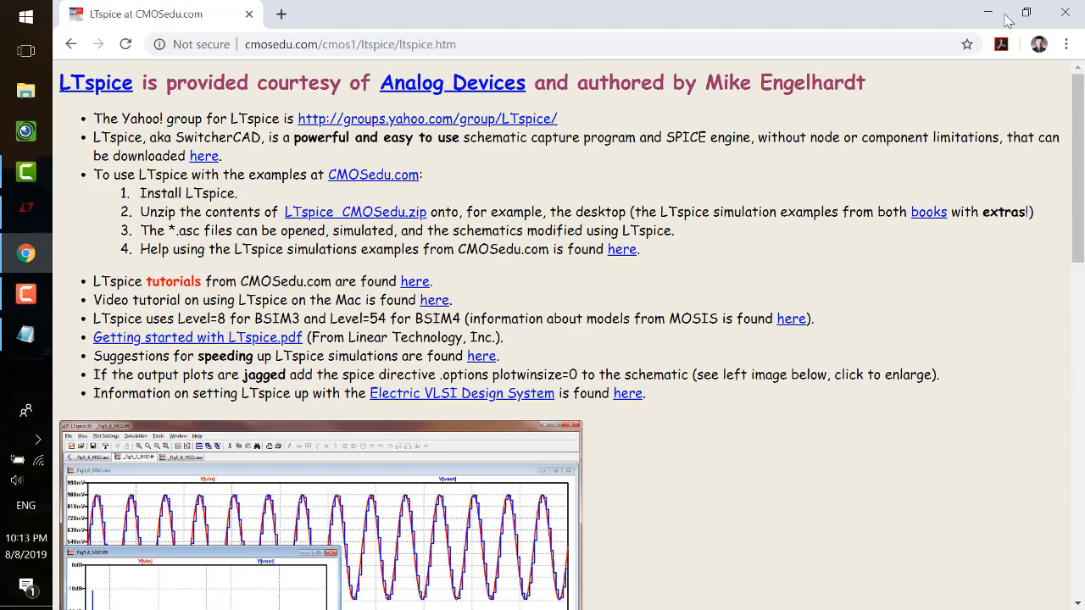
click(1081, 9)
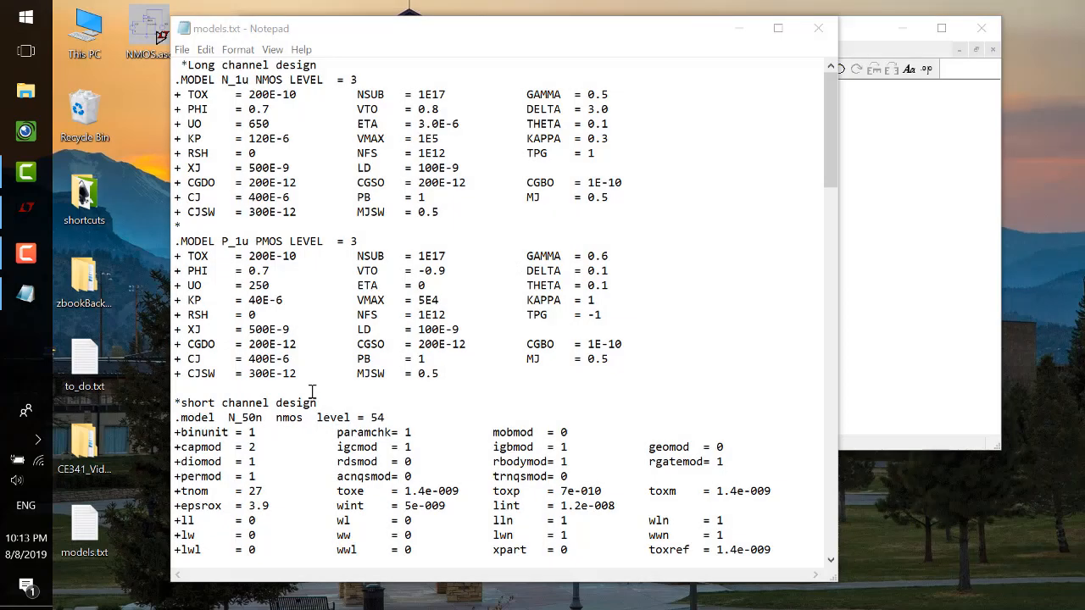
Step: Make the models.txt window taller and skim through its model definitions
drag(320, 17, 320, 10)
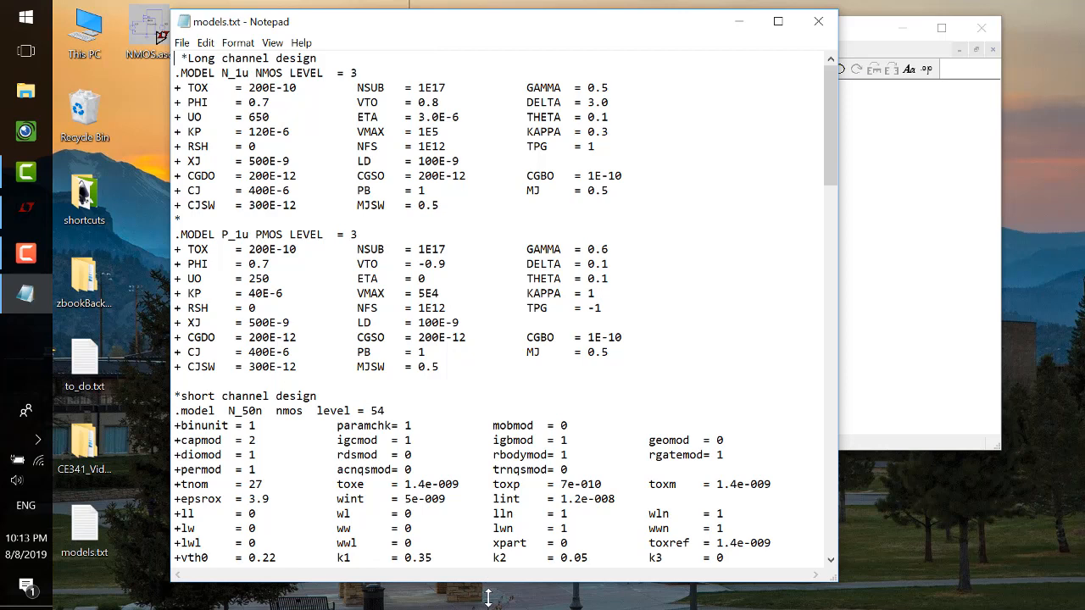
drag(489, 583, 489, 598)
scroll(422, 483, down, 4)
scroll(421, 483, down, 4)
scroll(422, 478, up, 8)
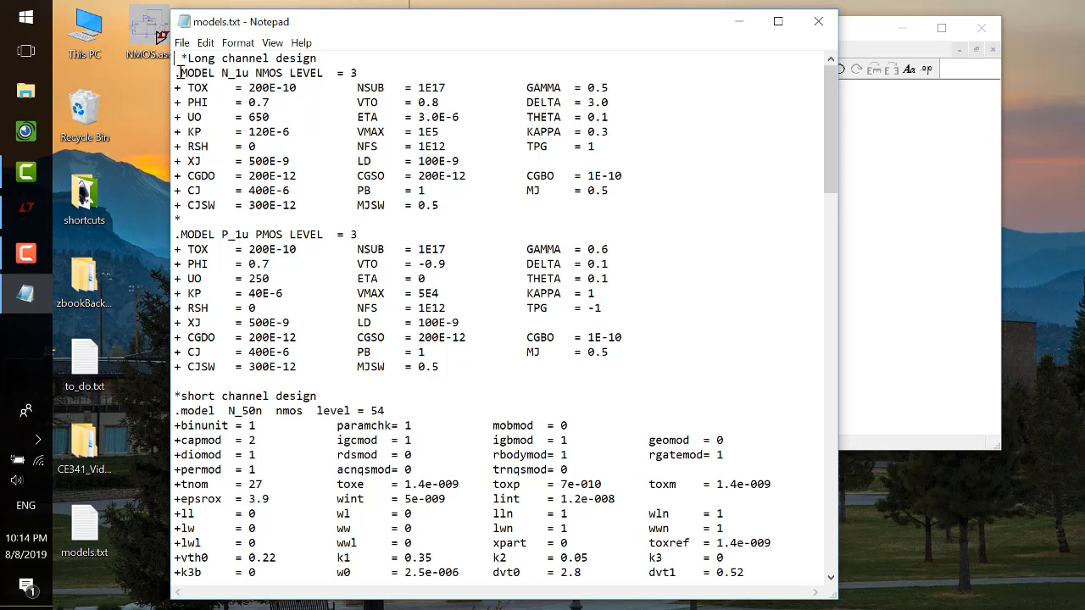
Step: Examine the long channel model statements in models.txt, highlighting the names N_1u and P_1u
drag(176, 73, 312, 75)
click(225, 71)
drag(234, 73, 255, 73)
click(233, 73)
double_click(244, 73)
double_click(224, 234)
scroll(223, 424, down, 2)
scroll(217, 359, down, 1)
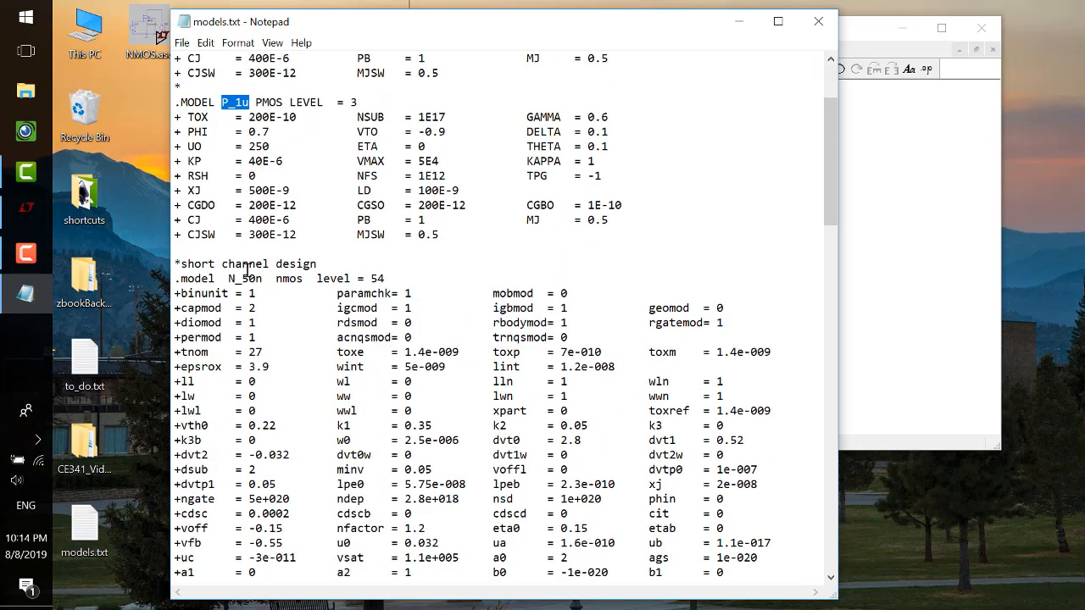
Step: Examine the short channel model names in models.txt, and return to the N_1u NMOS model at the start of the file
drag(227, 278, 264, 279)
scroll(297, 465, down, 4)
scroll(297, 465, down, 17)
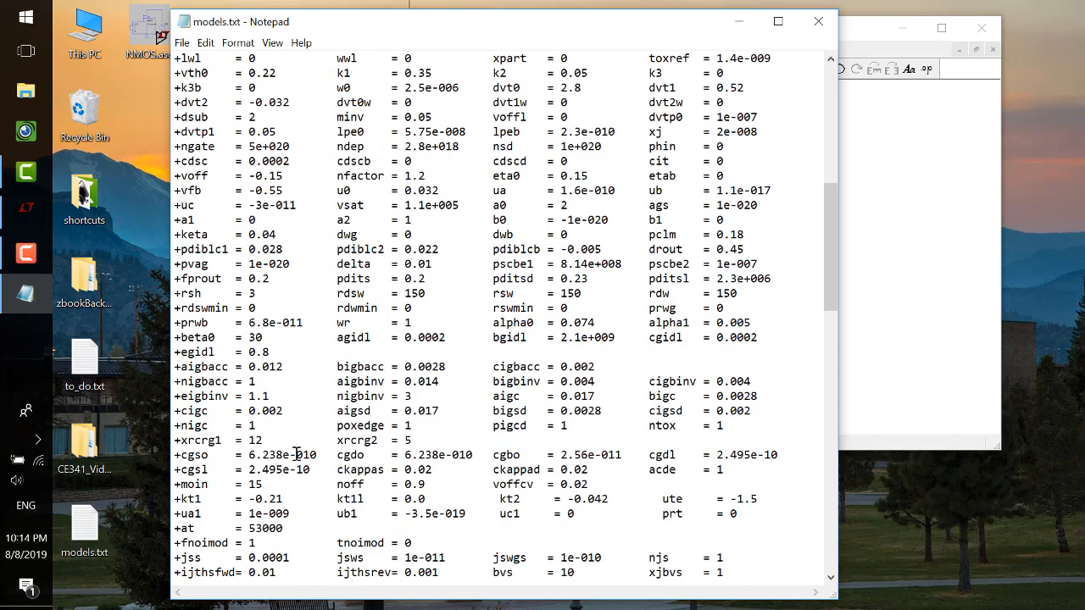
drag(228, 263, 265, 263)
scroll(370, 384, up, 20)
scroll(370, 384, up, 6)
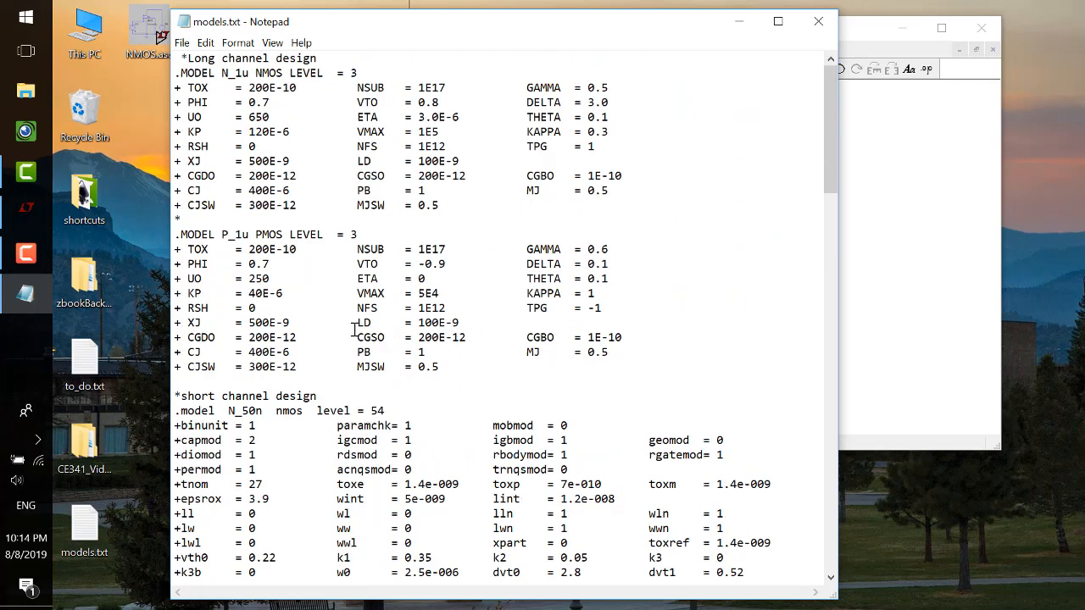
drag(224, 73, 248, 73)
double_click(360, 101)
Step: Close models.txt and move its desktop icon directly below NMOS.asc
click(818, 22)
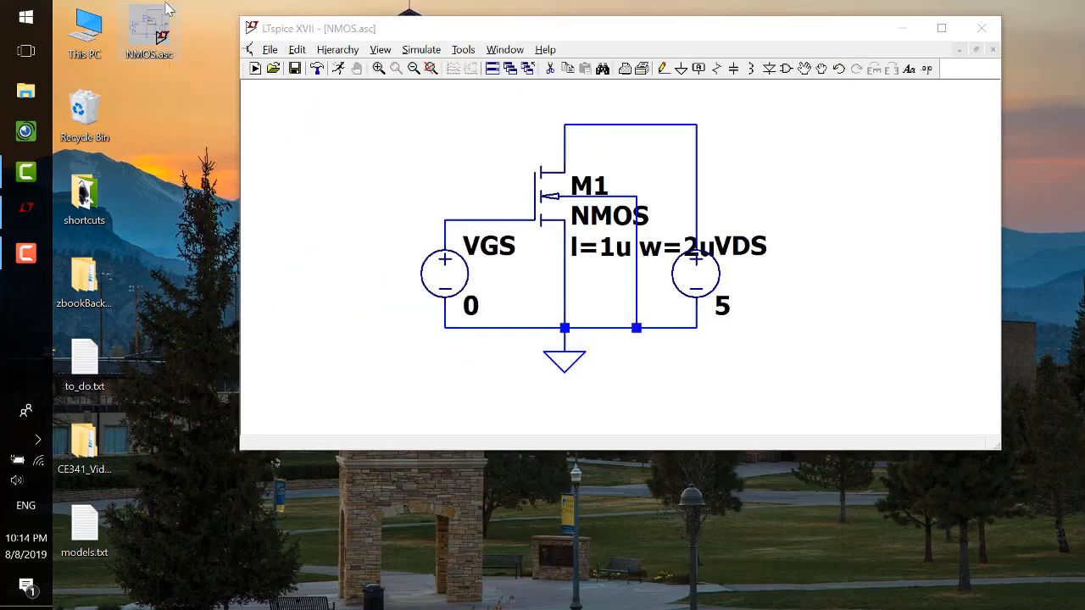
drag(82, 542, 151, 127)
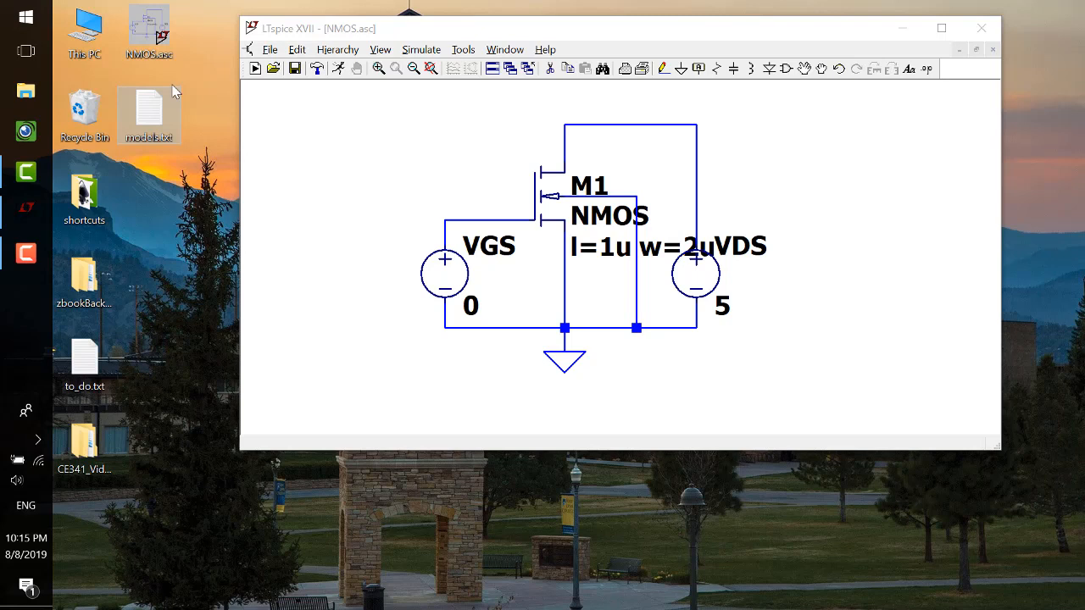
Step: Set the value of transistor M1 to the model name N_1u
right_click(591, 218)
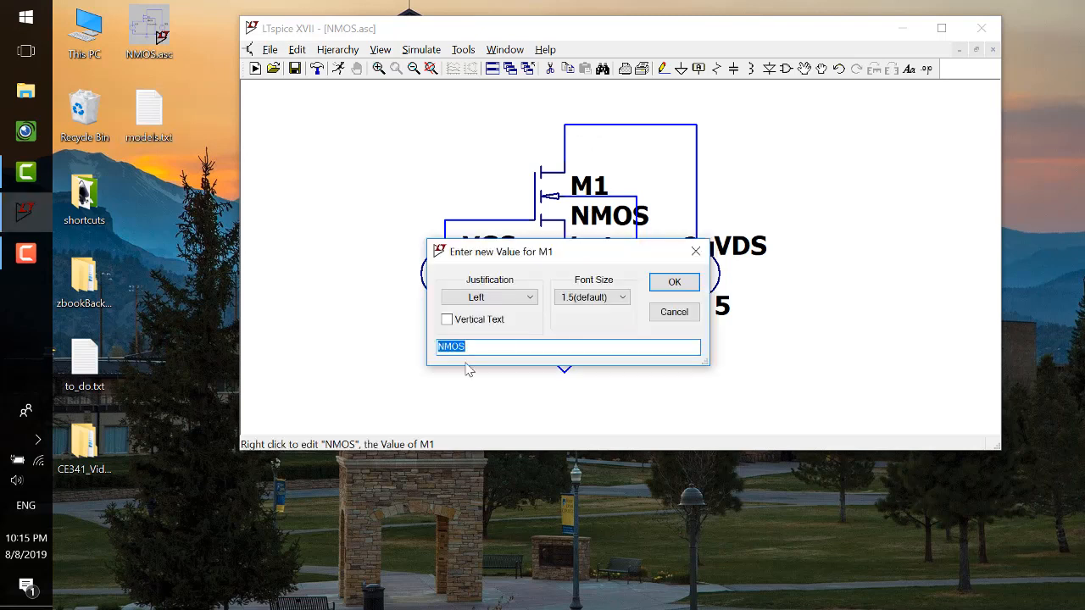
text(N_1u)
key(Return)
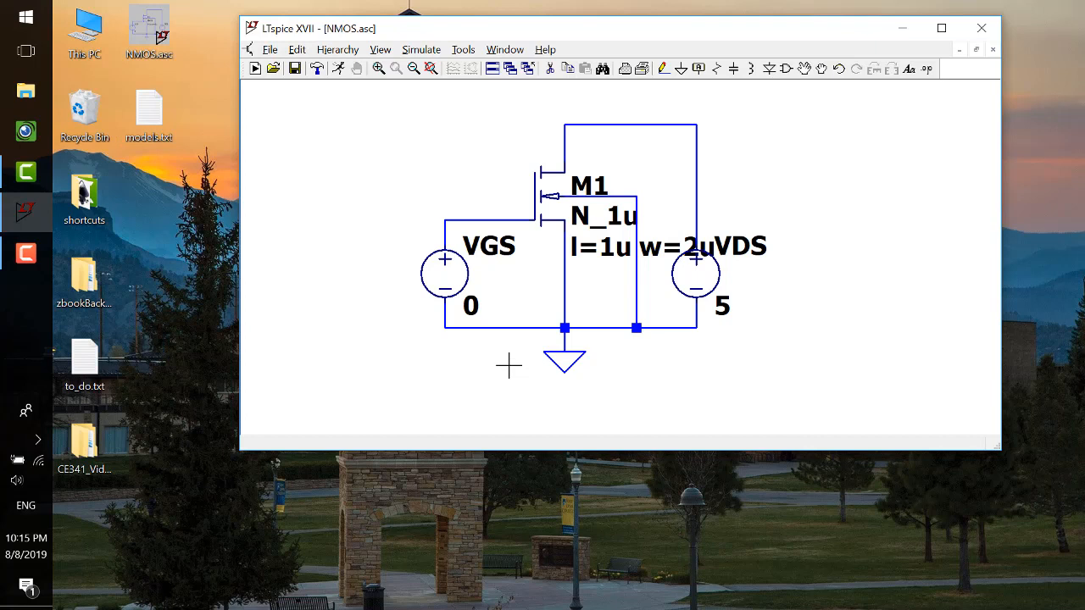
Step: Add a SPICE directive below the circuit with the lines ".include models.txt" and ".dc VGS 0 5 0.1"
click(926, 68)
drag(597, 161, 763, 142)
mouse_move(683, 140)
mouse_down()
mouse_move(823, 174)
mouse_move(721, 274)
mouse_move(682, 136)
mouse_up()
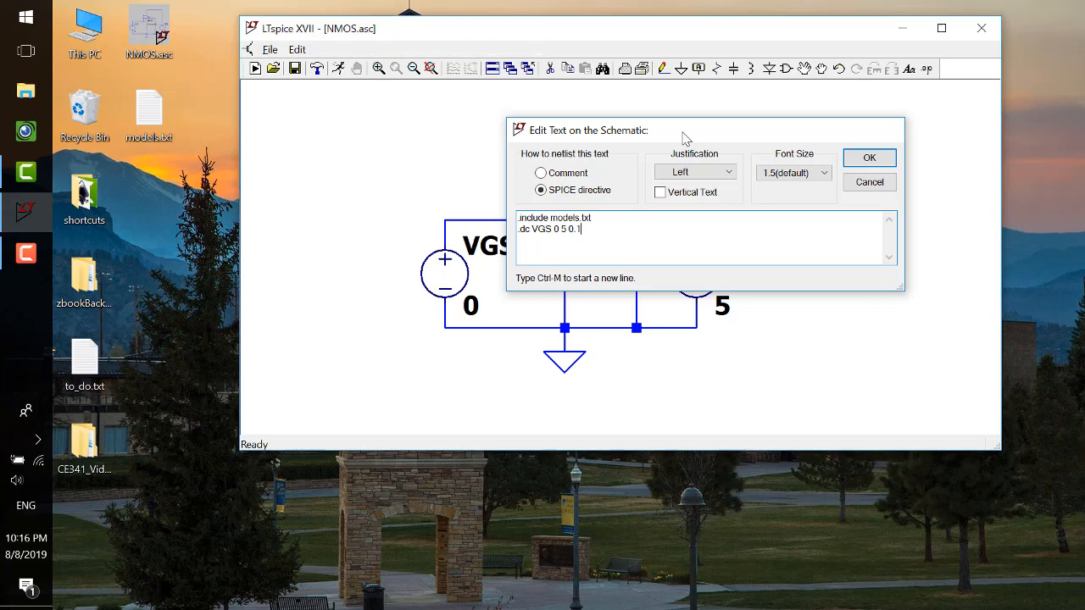
key(Return)
click(441, 314)
Step: Maximize the LTspice window and run the DC sweep simulation of the NMOS schematic
double_click(561, 27)
scroll(485, 319, up, 2)
scroll(492, 338, down, 4)
scroll(484, 310, up, 1)
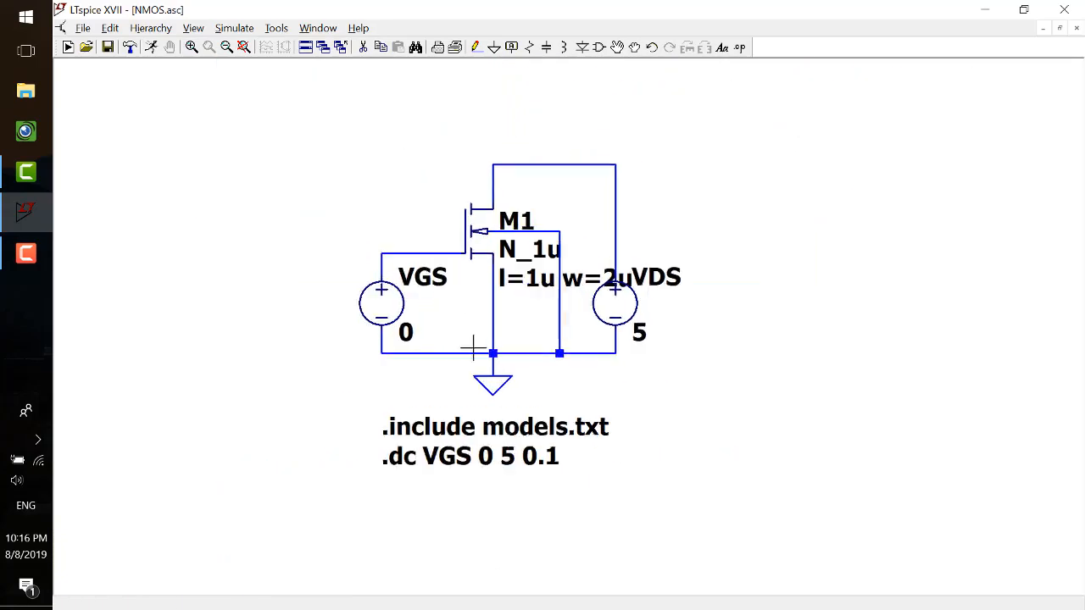
scroll(519, 357, up, 1)
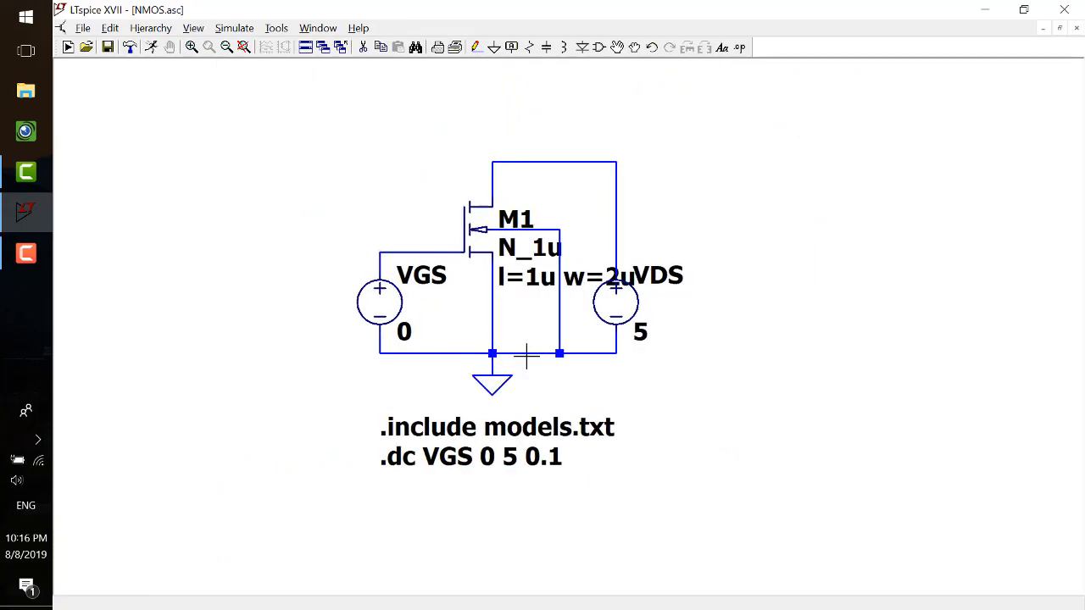
scroll(520, 358, up, 1)
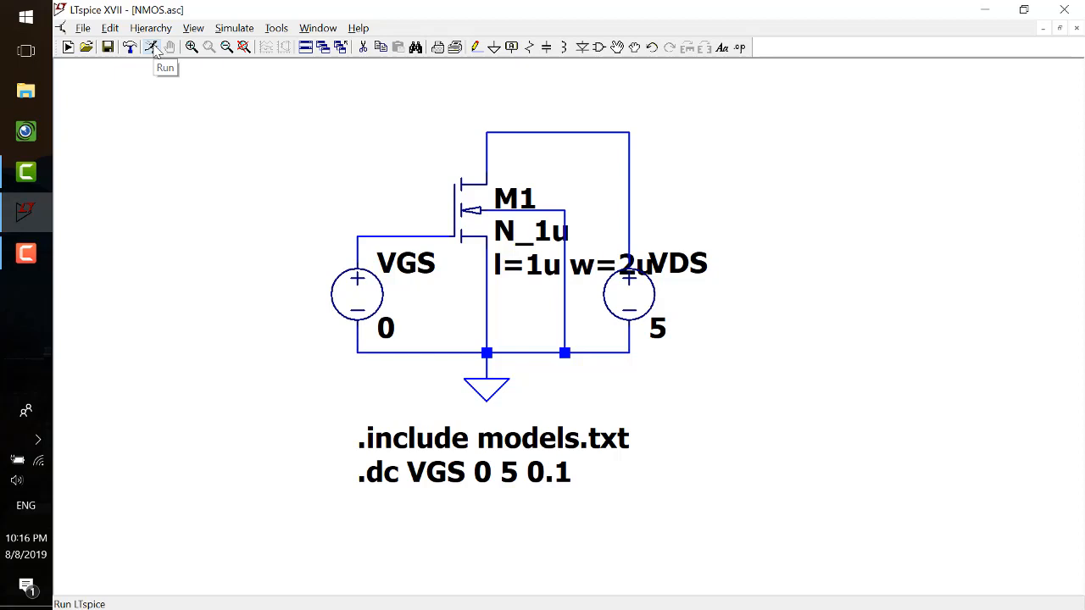
click(154, 50)
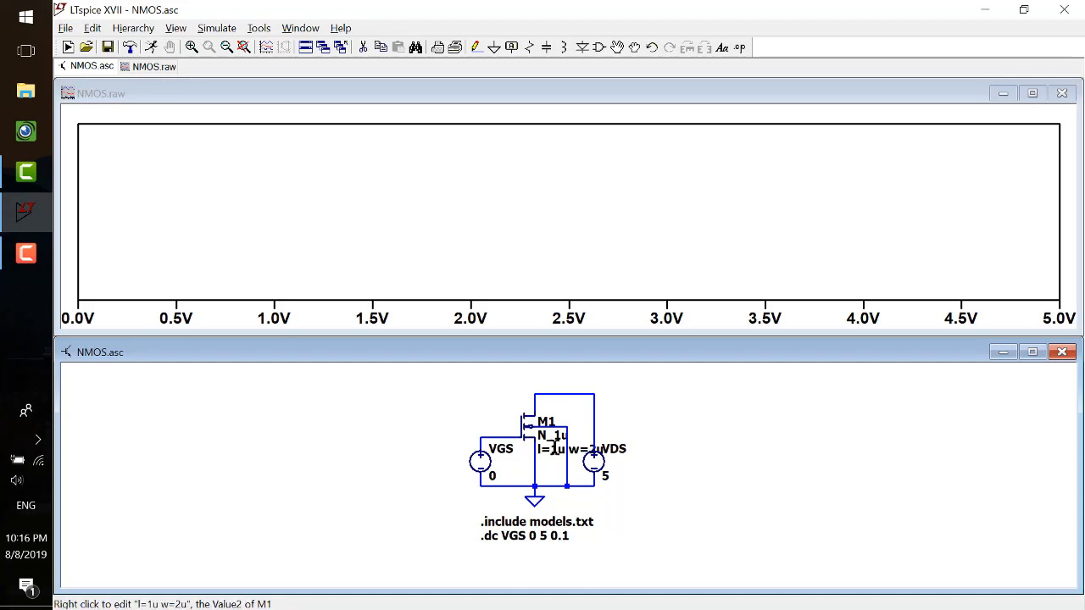
Step: Plot the drain current Id(M1) by probing M1's drain terminal in the schematic
scroll(546, 424, up, 2)
scroll(547, 424, up, 1)
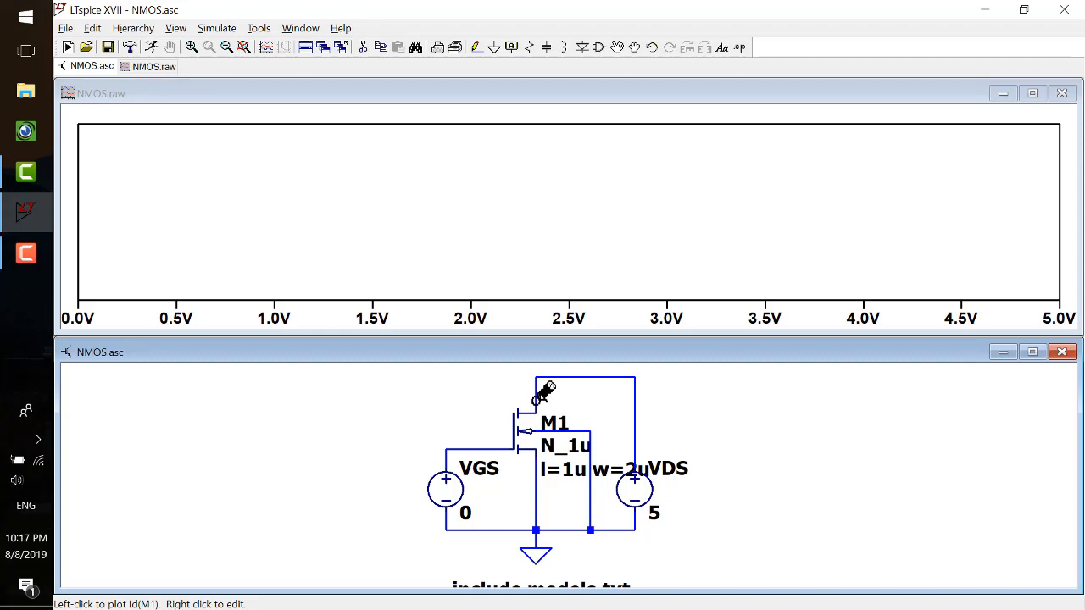
click(543, 392)
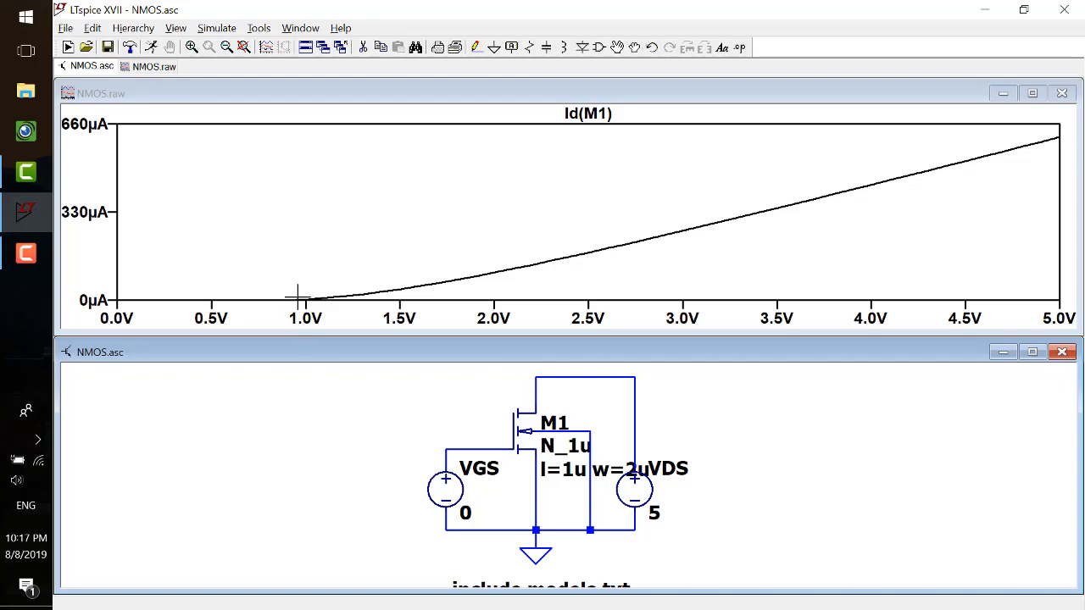
Step: Open models.txt from the desktop in Notepad, set VTO of the N_1u model to 2, then save and close the file
drag(398, 9, 633, 39)
double_click(150, 130)
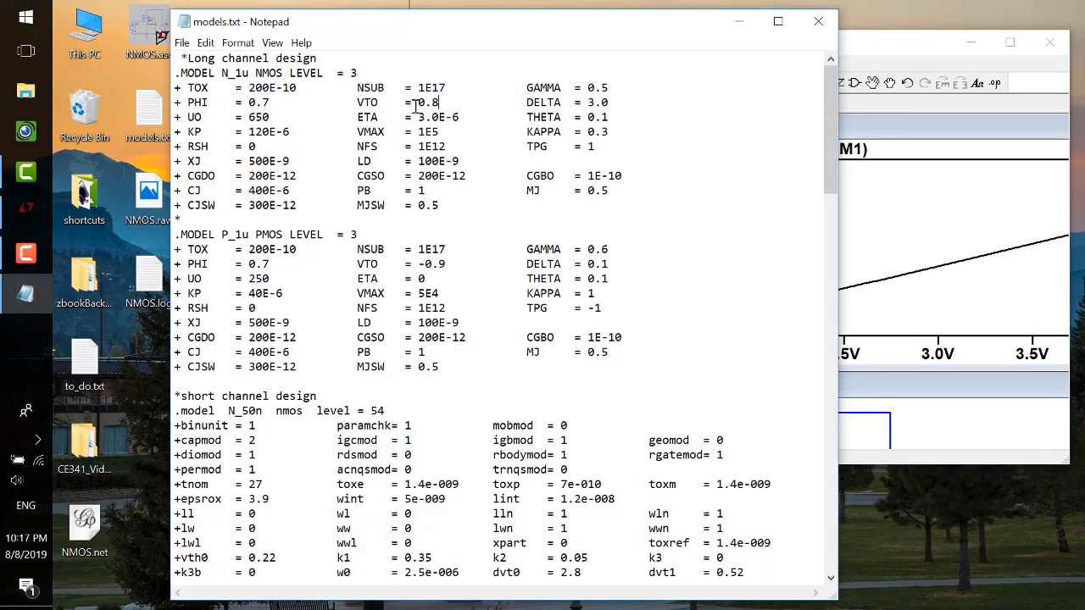
double_click(416, 103)
text(3)
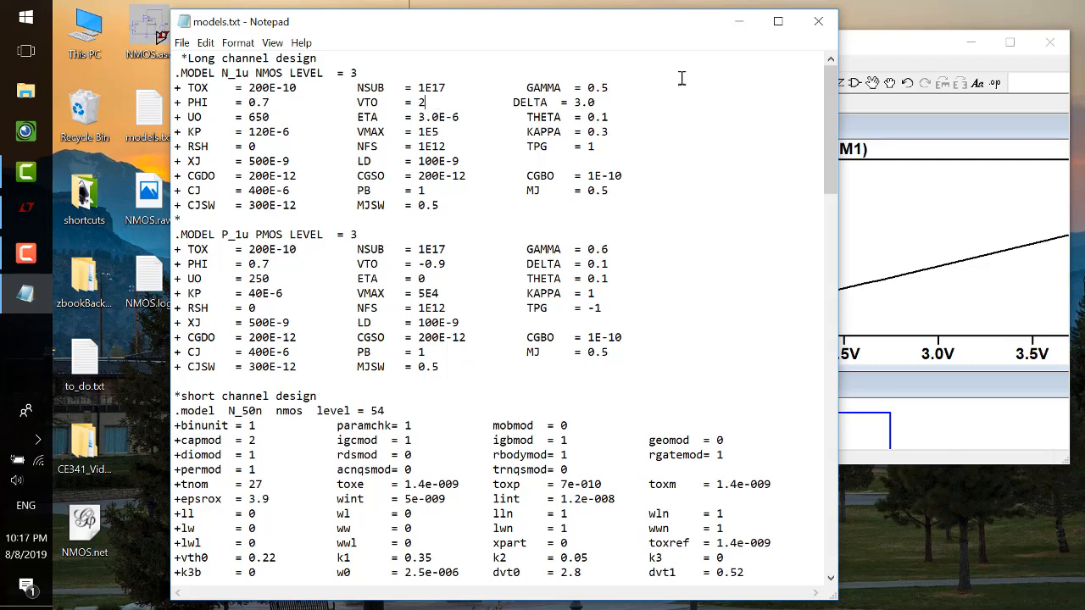
click(818, 22)
Step: Return to the maximized LTspice window and rerun the DC sweep of the NMOS schematic with the edited model
drag(783, 44, 744, 42)
double_click(743, 42)
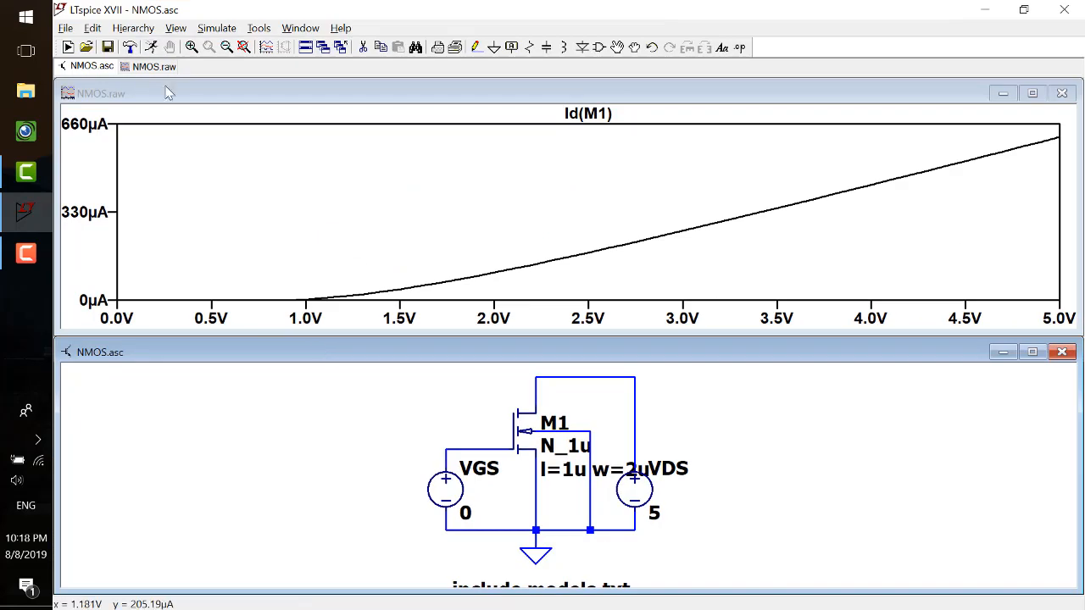
click(150, 47)
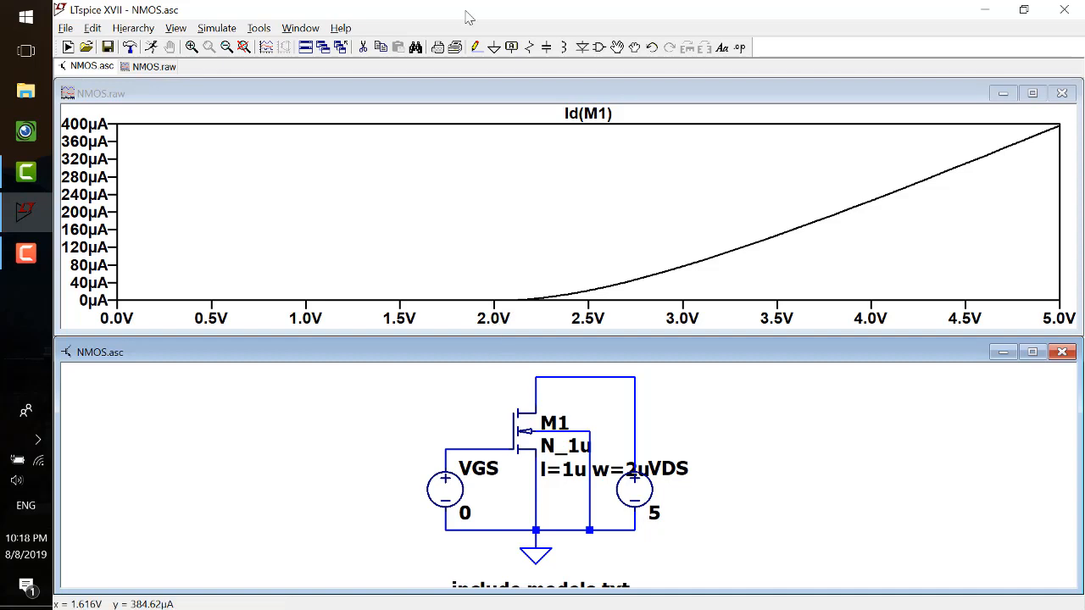
Step: Reopen models.txt from the desktop, set VTO of the N_1u model to 0.8, then save and close the file
double_click(629, 24)
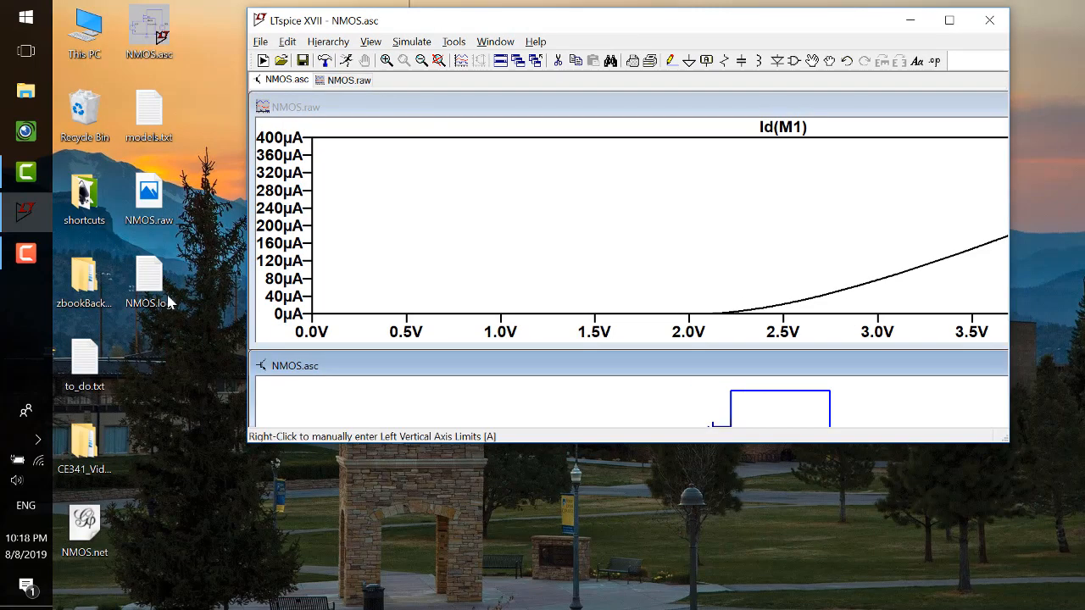
double_click(149, 111)
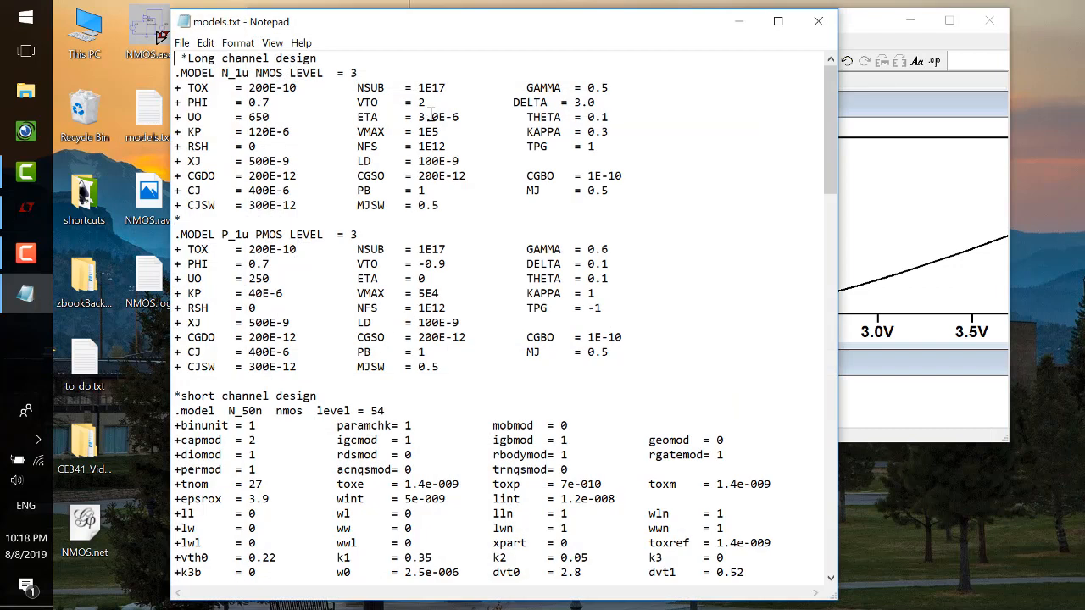
click(430, 102)
key(BackSpace)
key(BackSpace)
text(0.8)
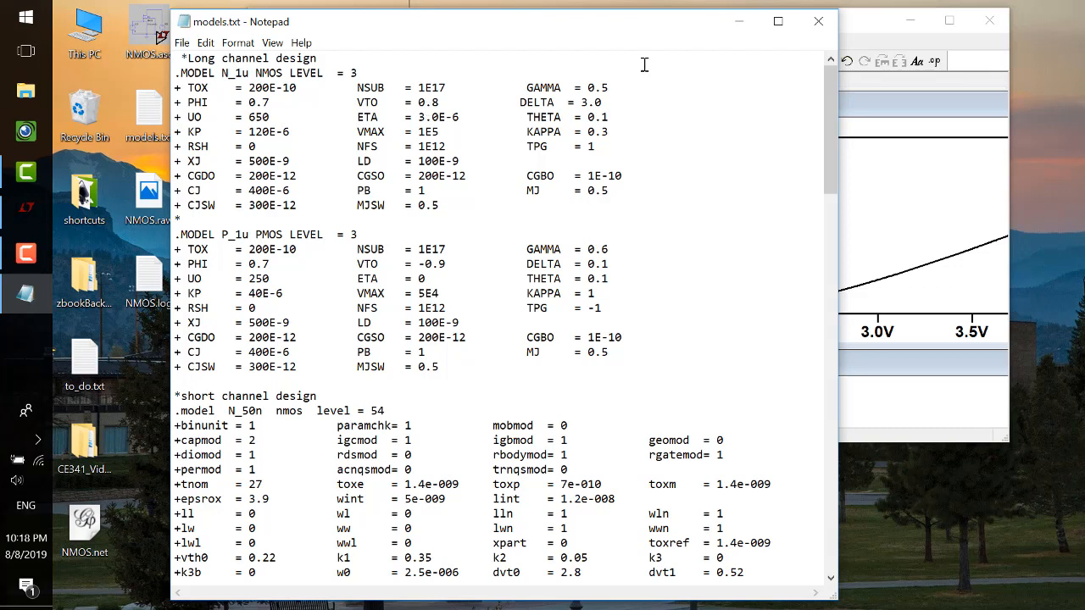
click(818, 21)
Step: Close the NMOS waveform plot and the NMOS schematic in LTspice, saving the changes to NMOS.asc
double_click(743, 26)
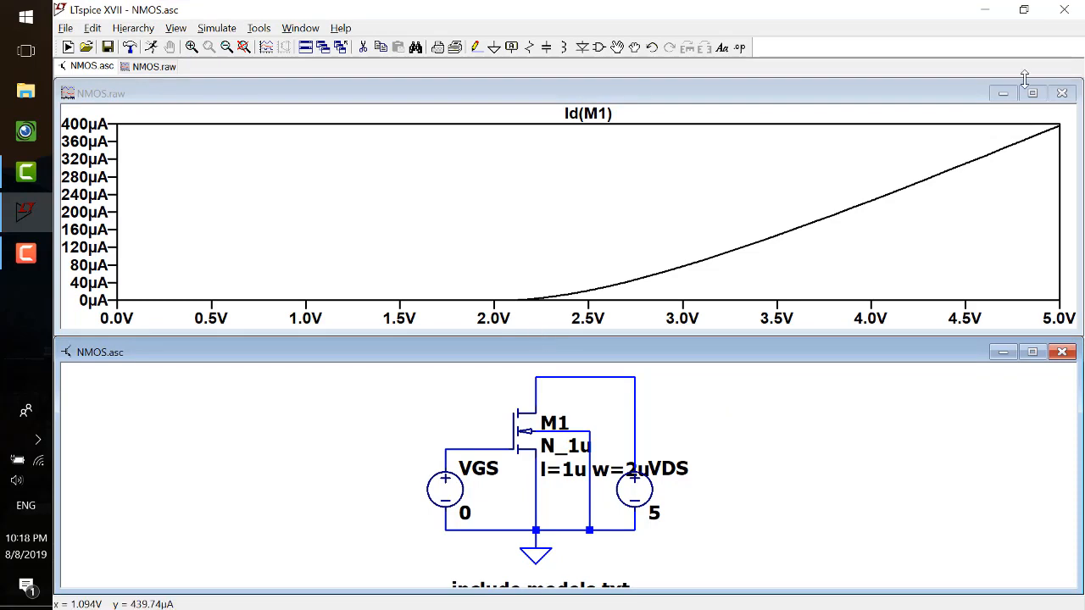
click(1062, 97)
click(1062, 93)
click(1062, 332)
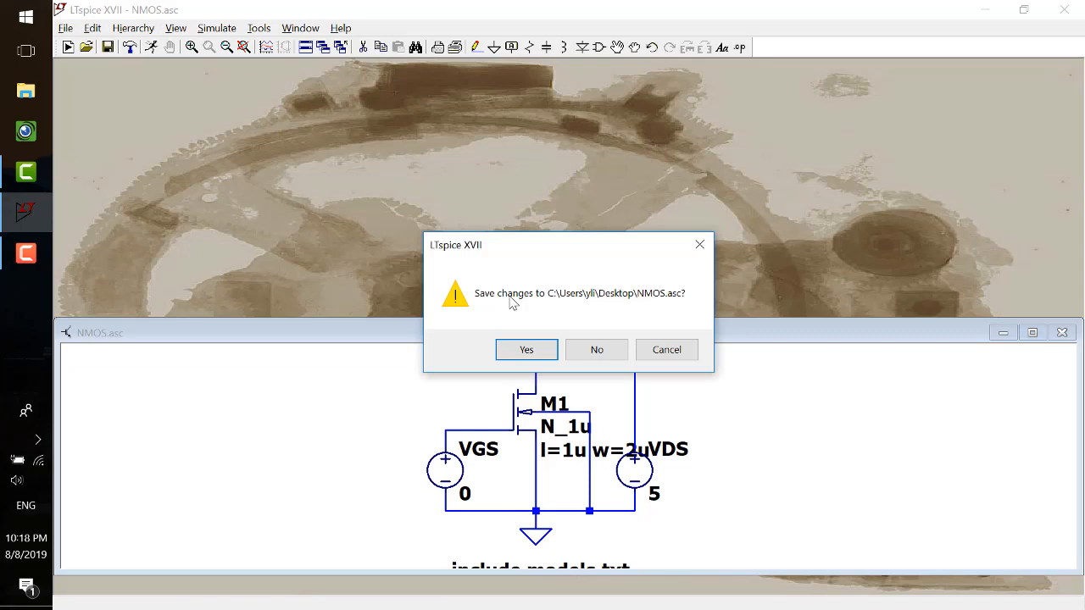
click(523, 349)
drag(475, 15, 653, 31)
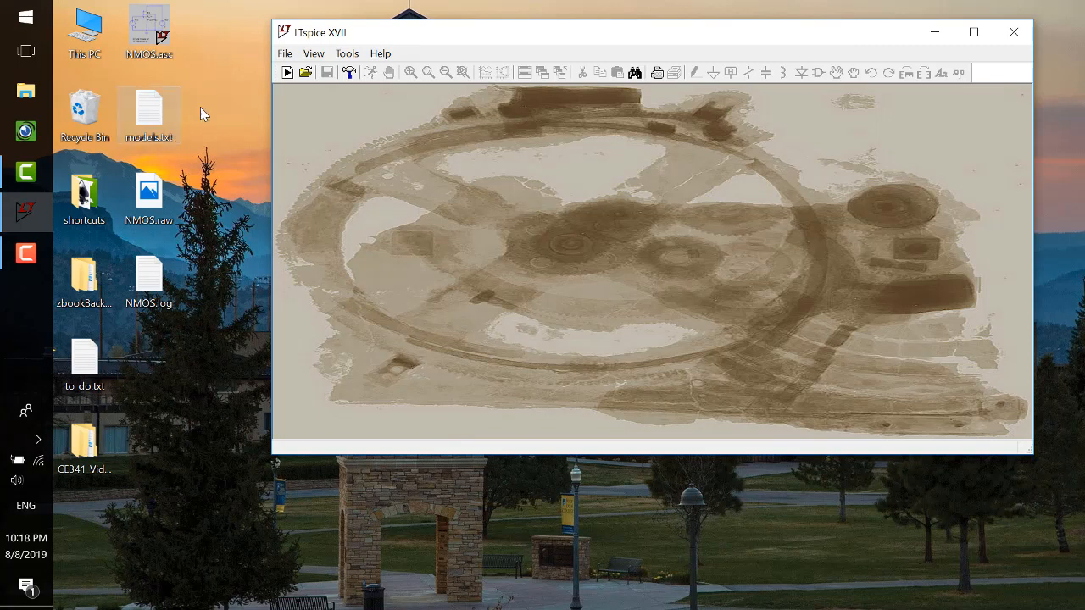
double_click(487, 34)
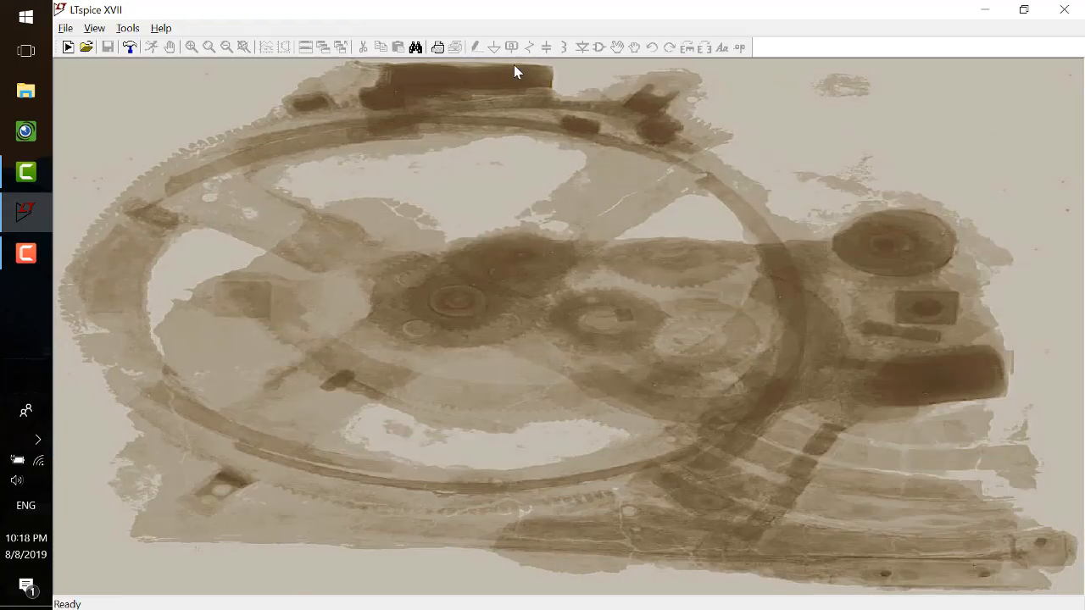
Step: Create a new schematic and save it on the Desktop under the name PMOS
click(68, 48)
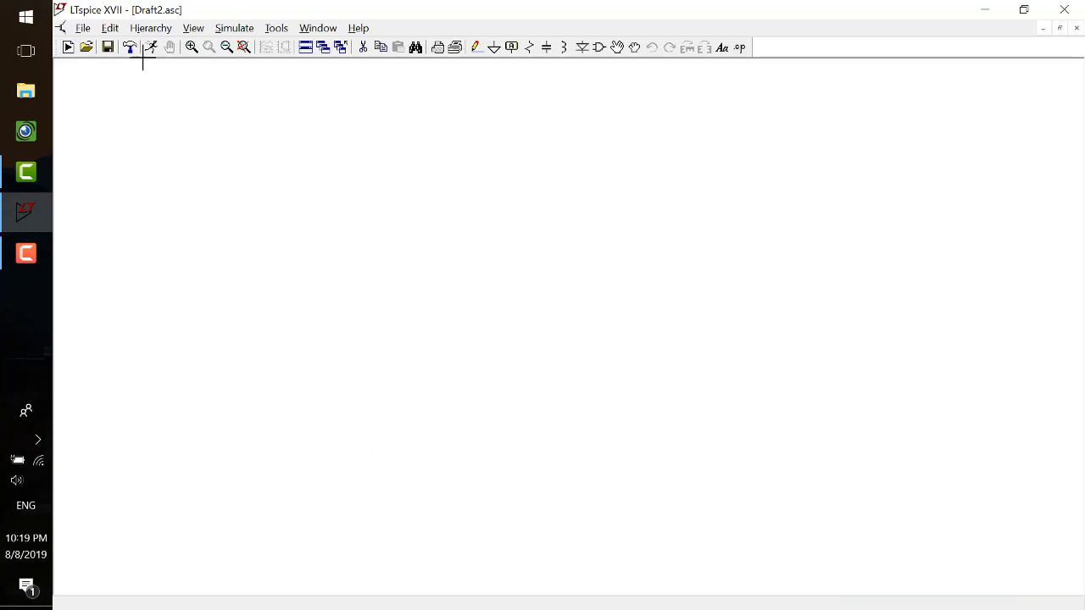
click(84, 28)
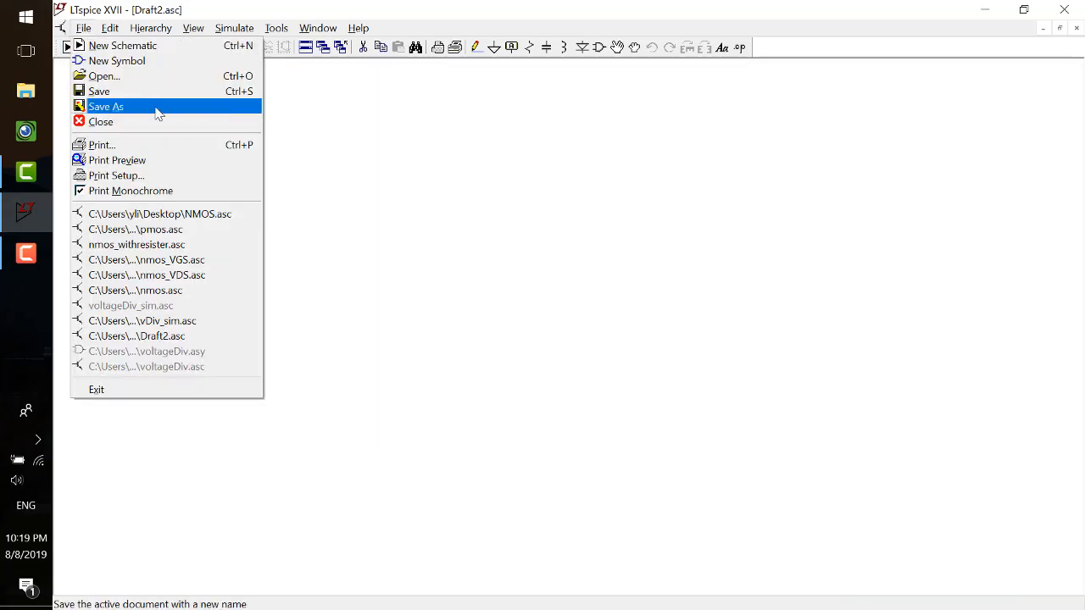
click(106, 104)
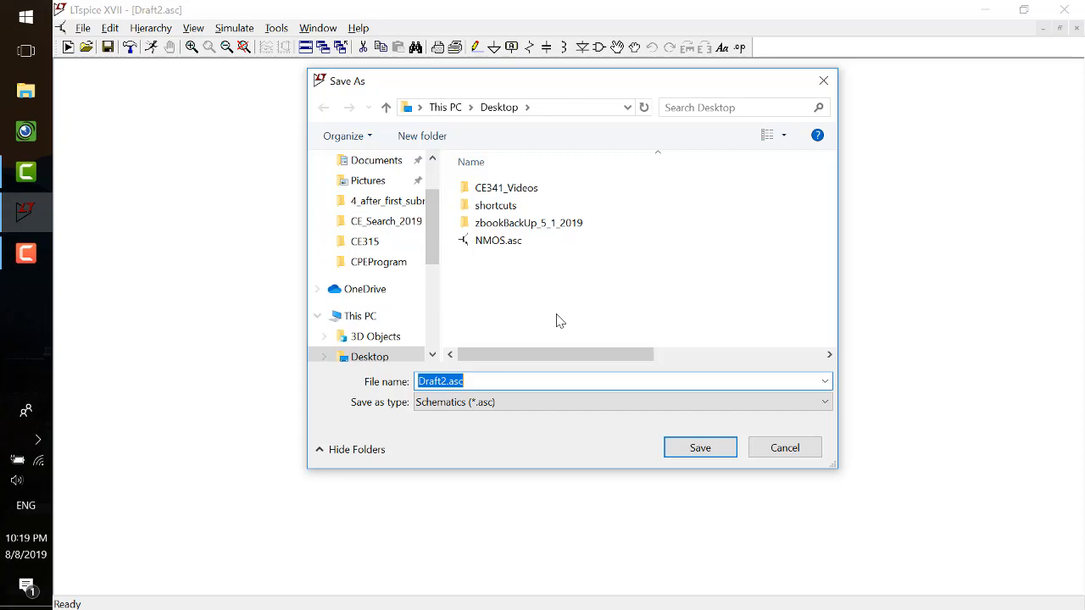
text(P)
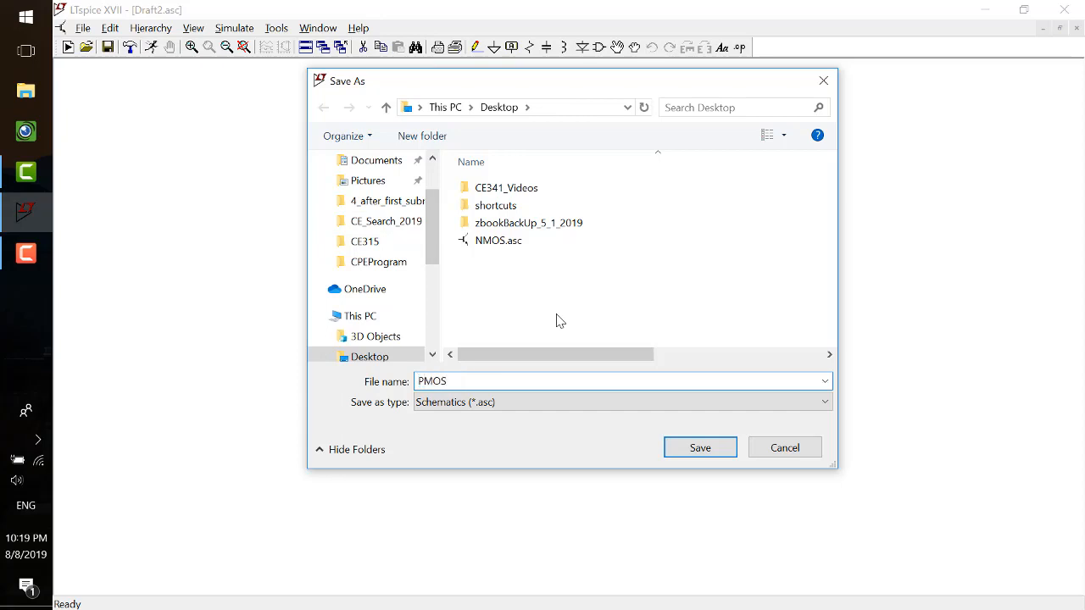
text(MOS)
key(Return)
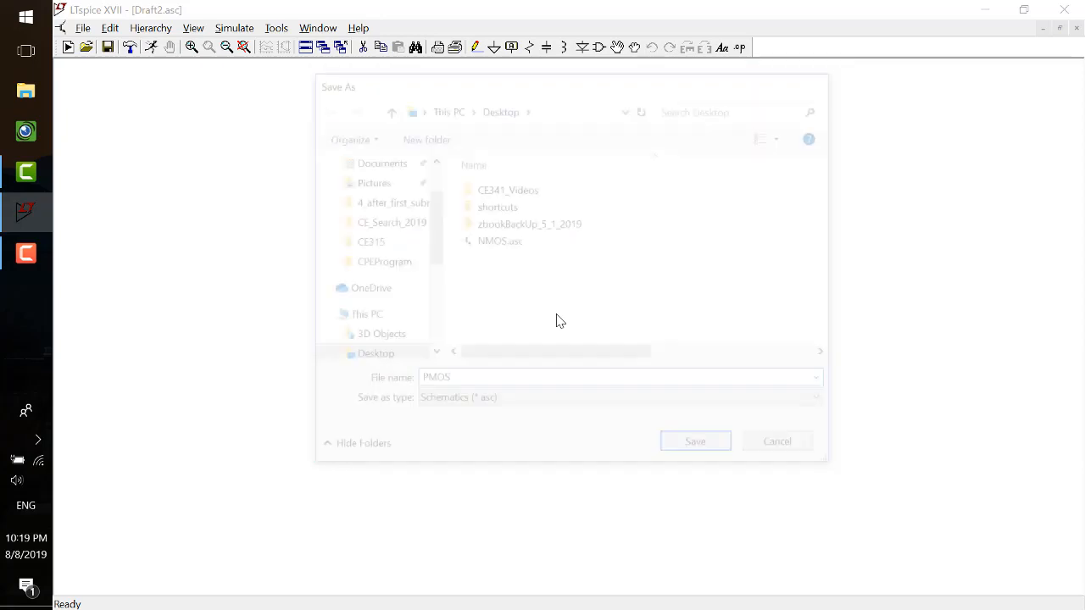
double_click(387, 11)
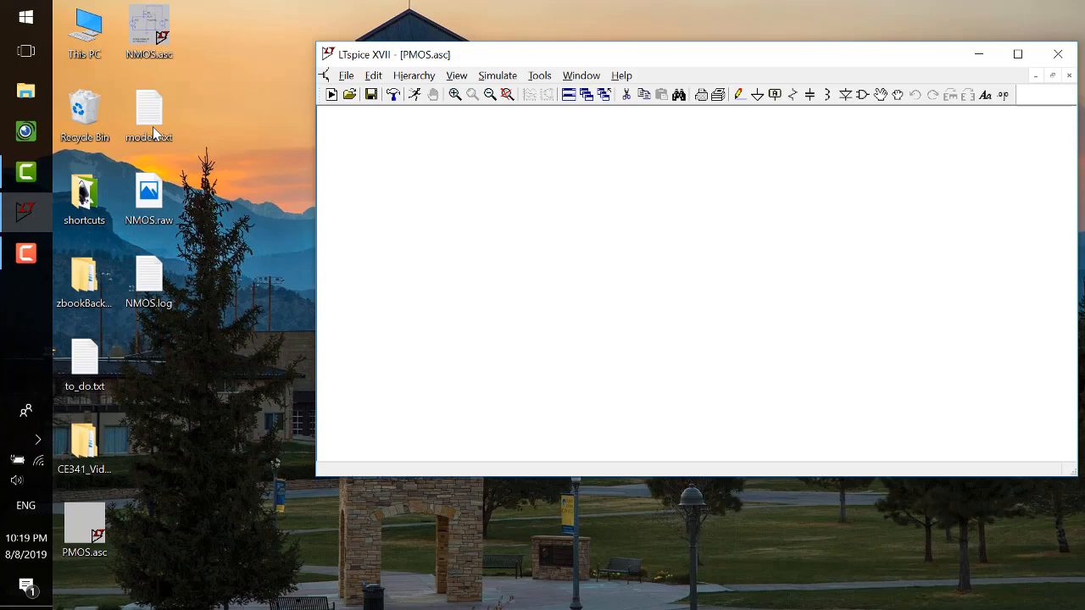
double_click(529, 53)
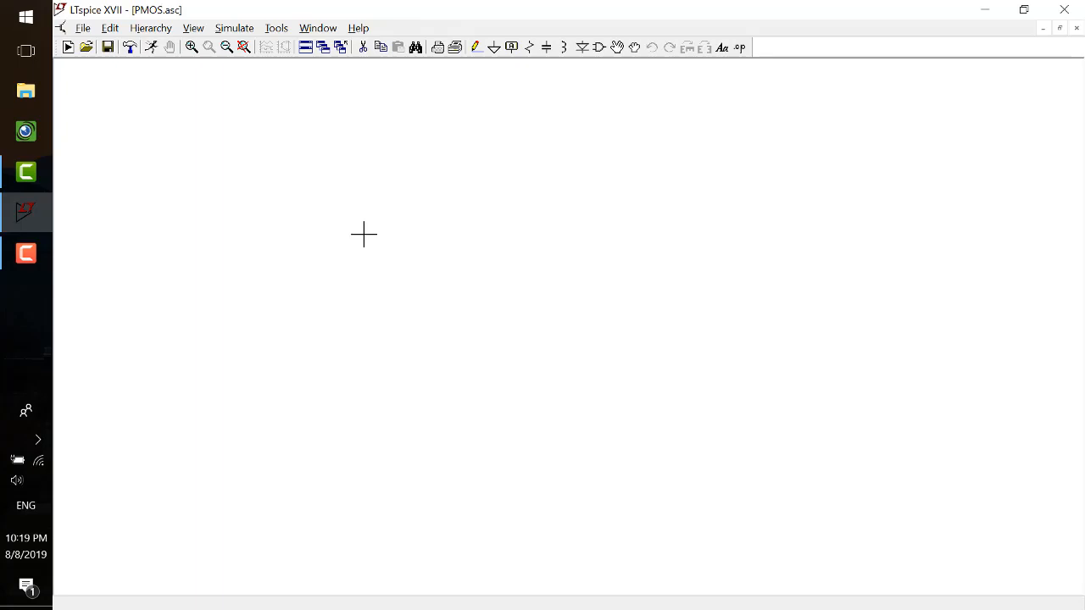
Step: Place one four-terminal PMOS transistor (pmos4) near the middle of the empty schematic
key(F2)
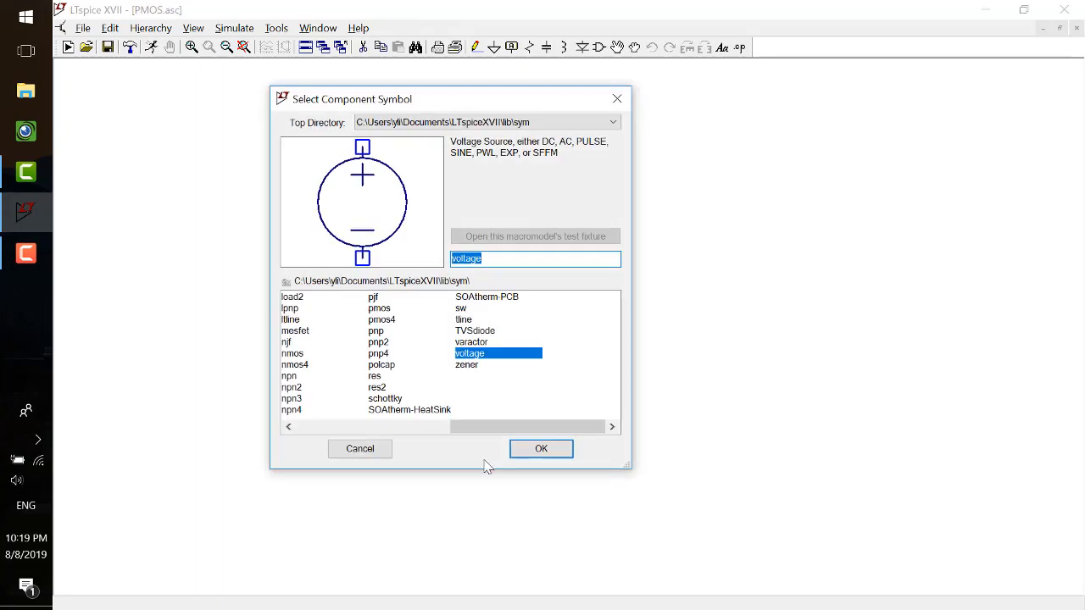
click(399, 427)
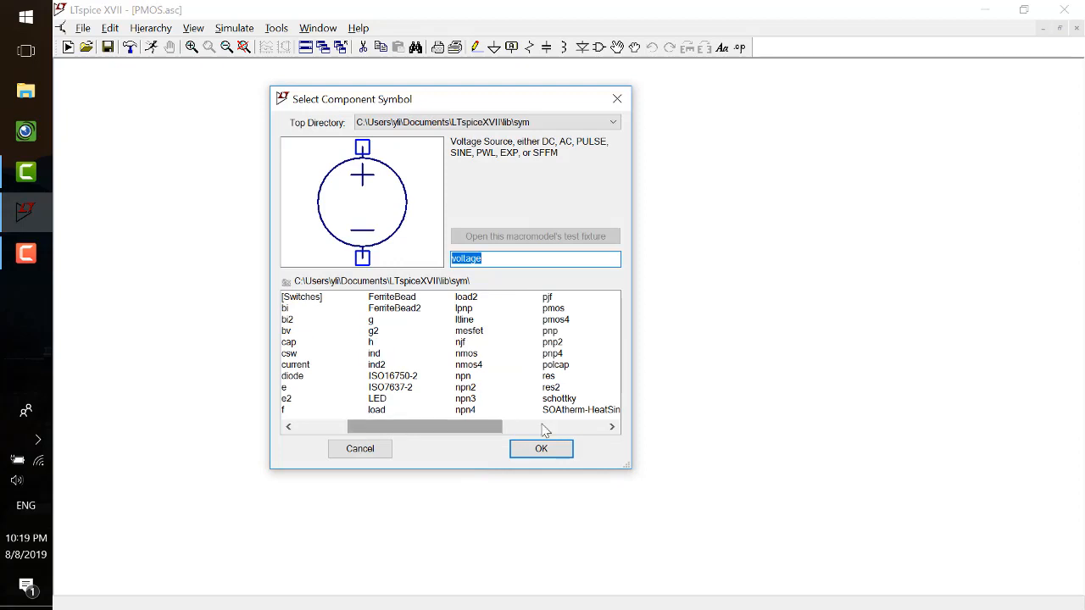
click(567, 323)
click(542, 451)
click(431, 212)
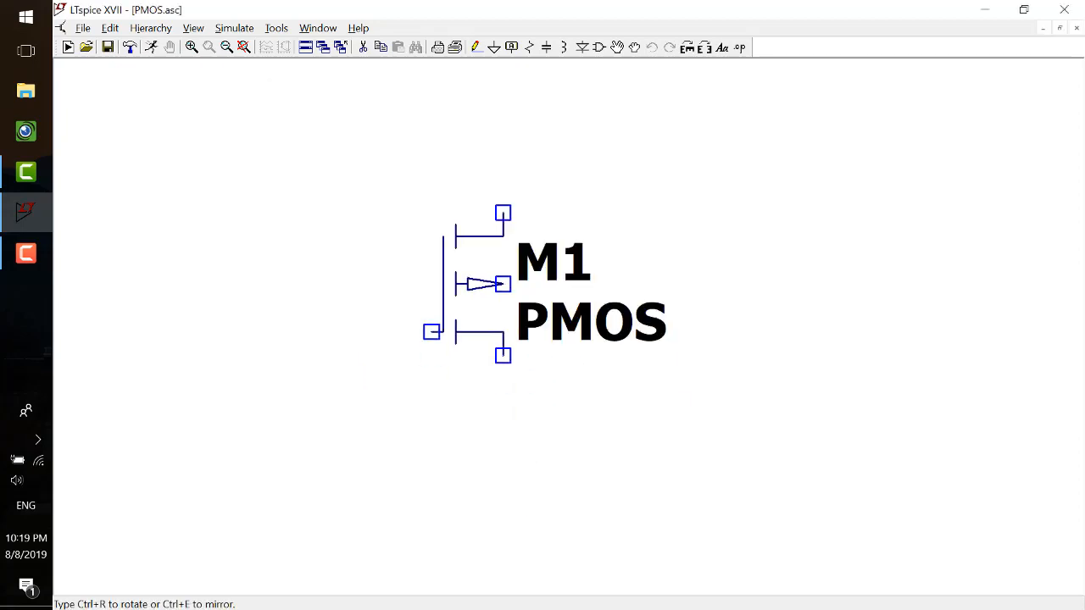
key(Escape)
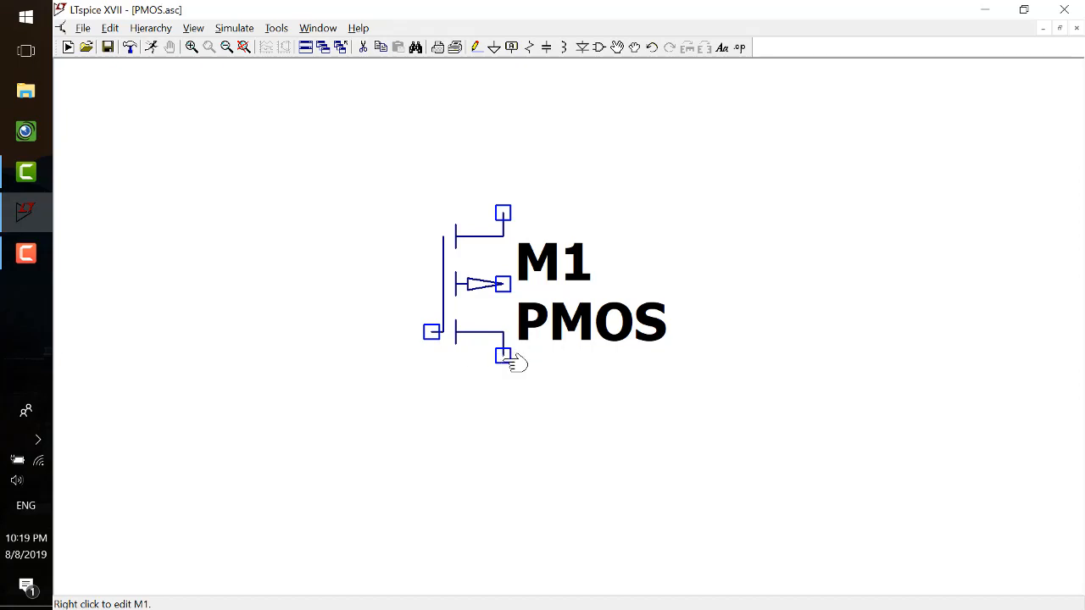
Step: Move transistor M1, rotating it 180 degrees and mirroring it so the gate terminal is at its upper left
click(466, 271)
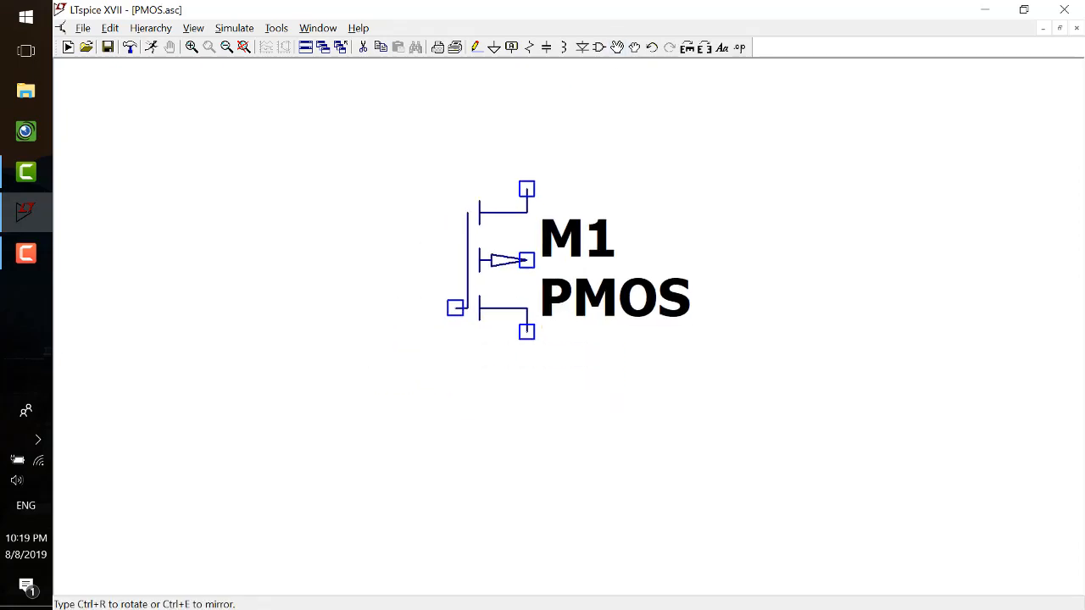
key(ctrl+r)
key(ctrl+r)
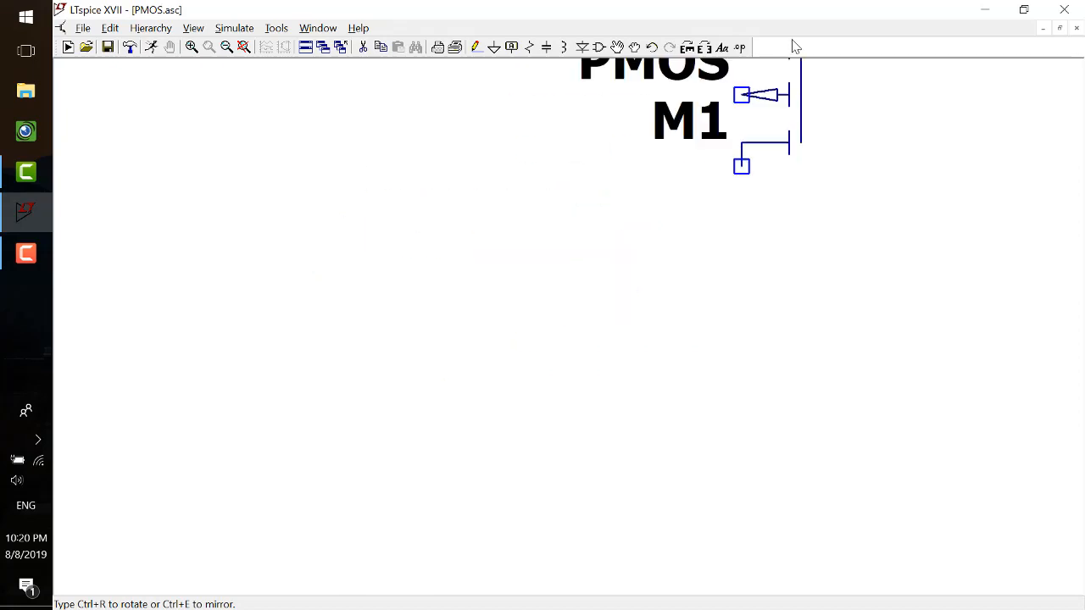
click(704, 48)
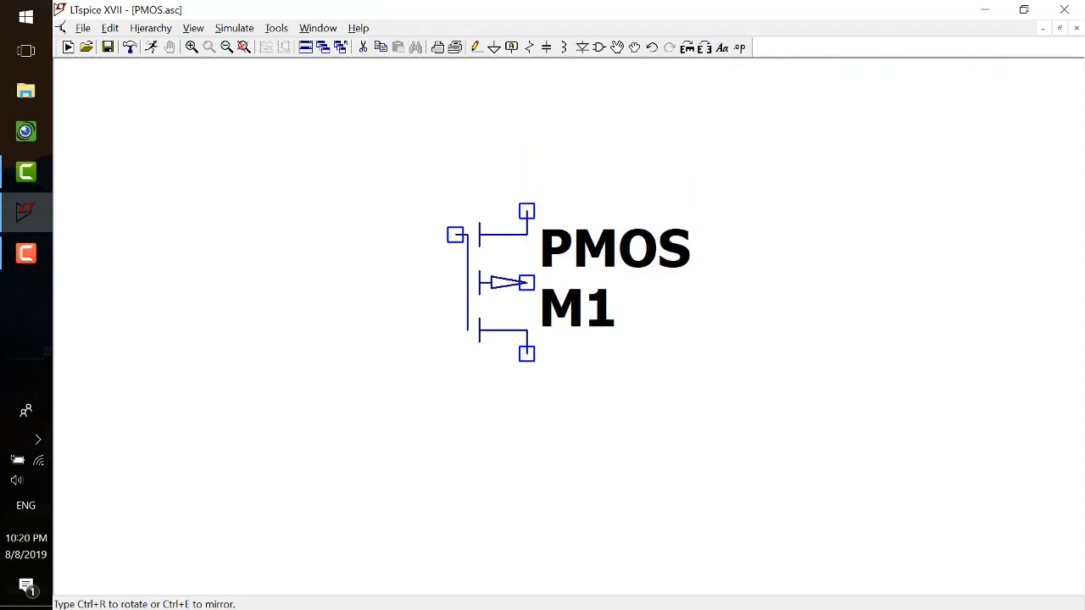
click(571, 468)
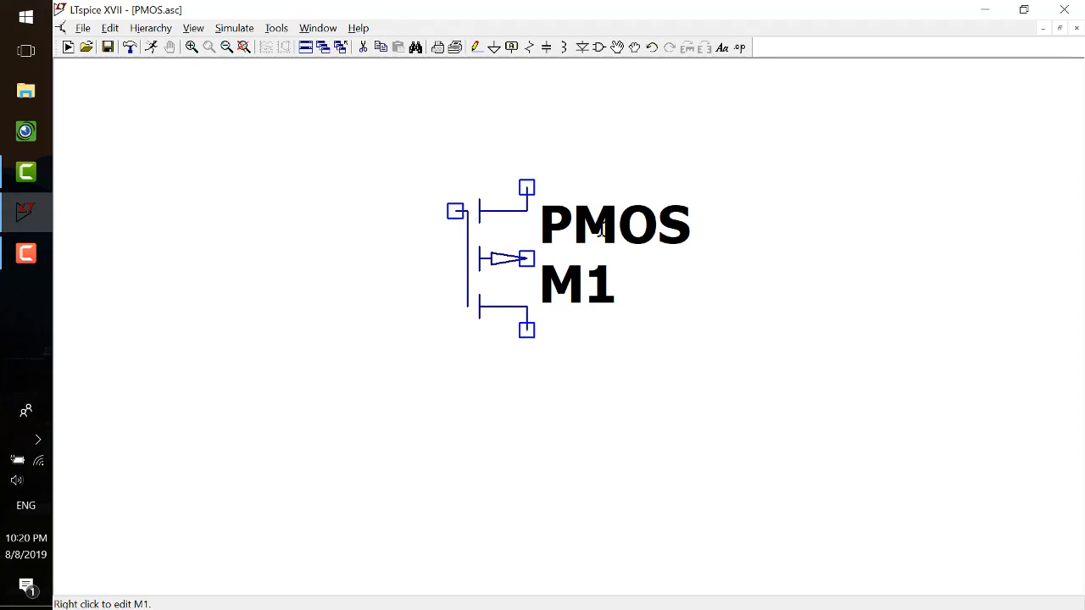
Step: Set the value of the PMOS transistor M1 to the model name P_1u
right_click(578, 218)
text(P_1u)
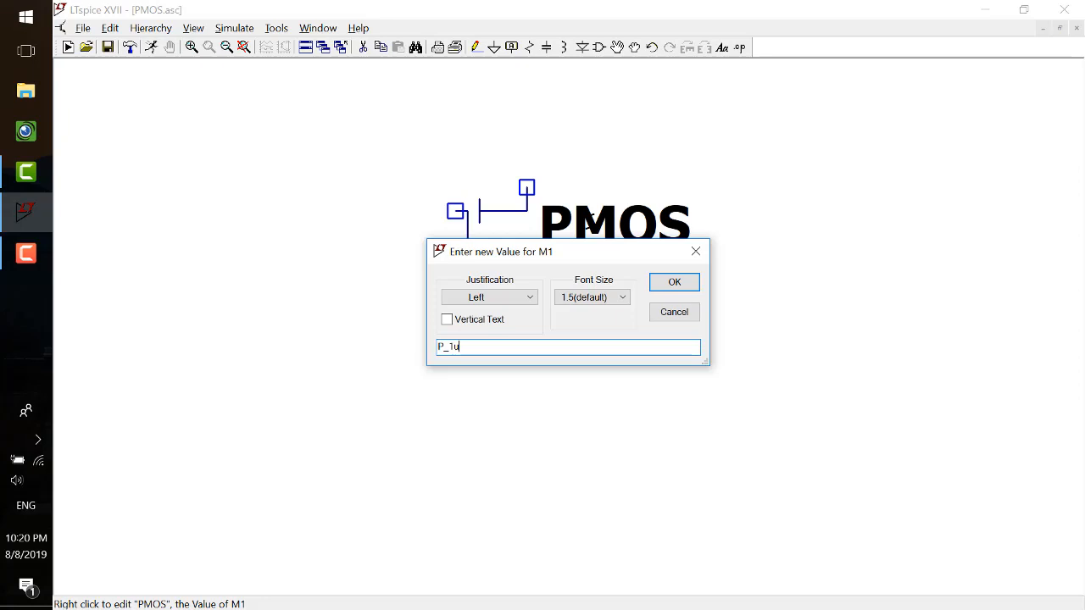
key(Return)
Step: Set the width of the PMOS transistor M1 to 2u and its length to 1u
right_click(507, 256)
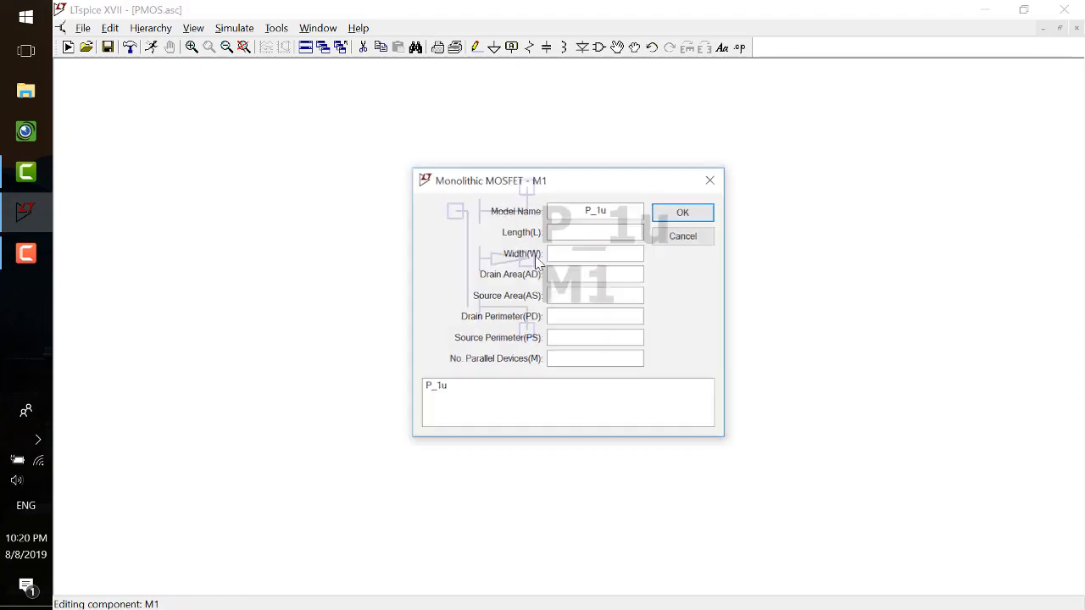
click(569, 251)
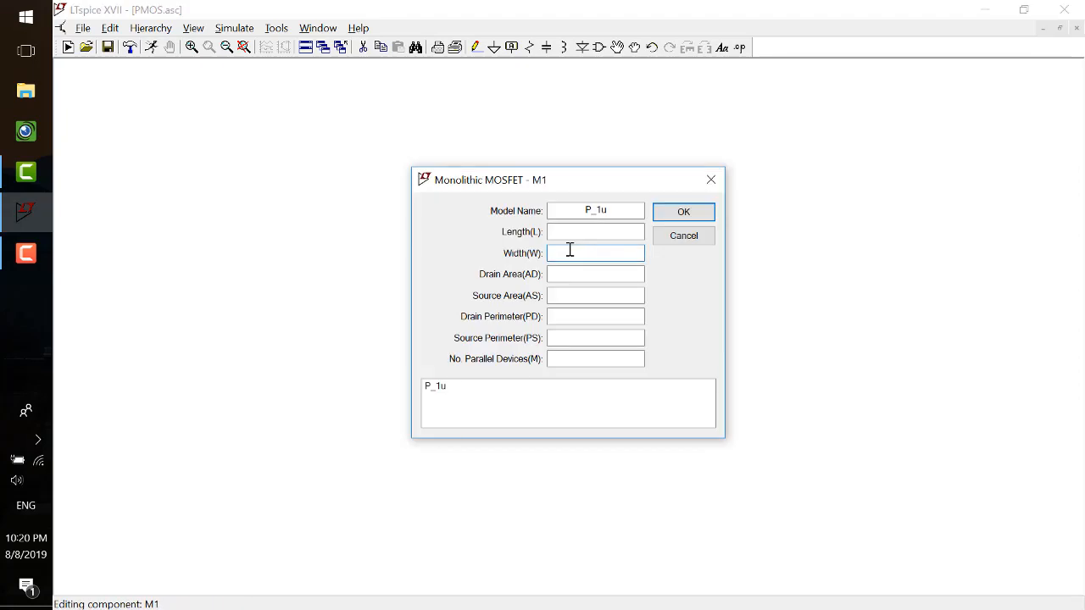
text(2u)
click(579, 236)
text(1u)
key(Return)
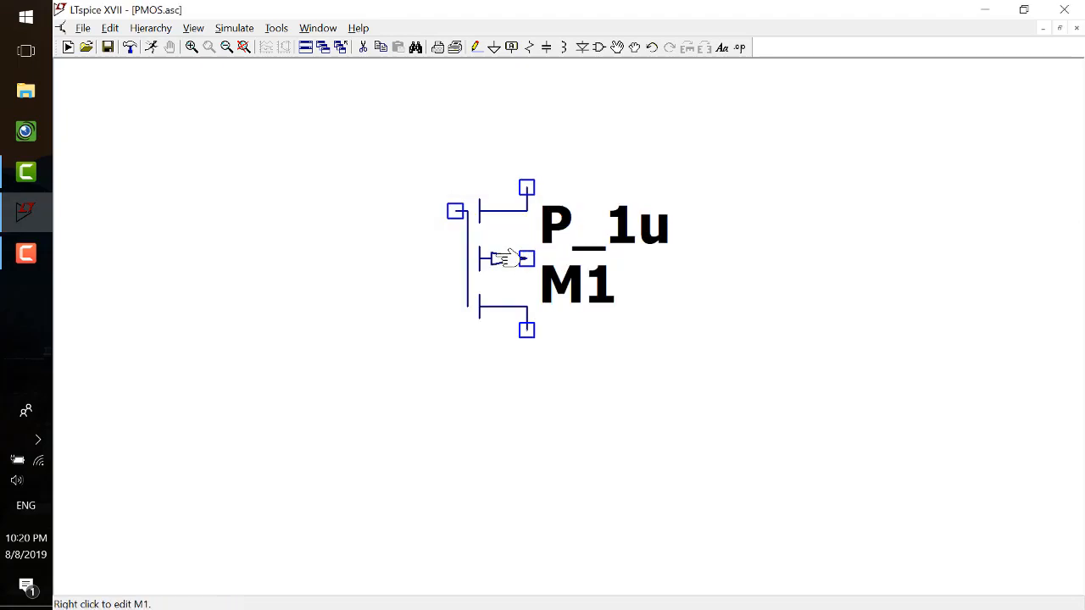
Step: Make M1's Value2 attribute, holding its length and width, visible on the schematic
ctrl+right_click(500, 258)
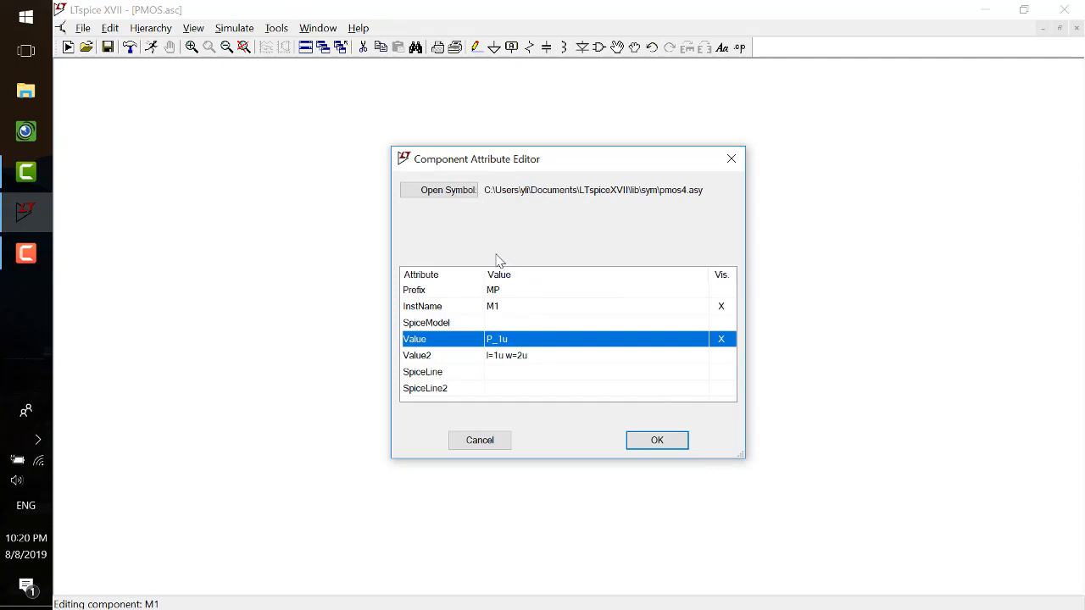
click(729, 360)
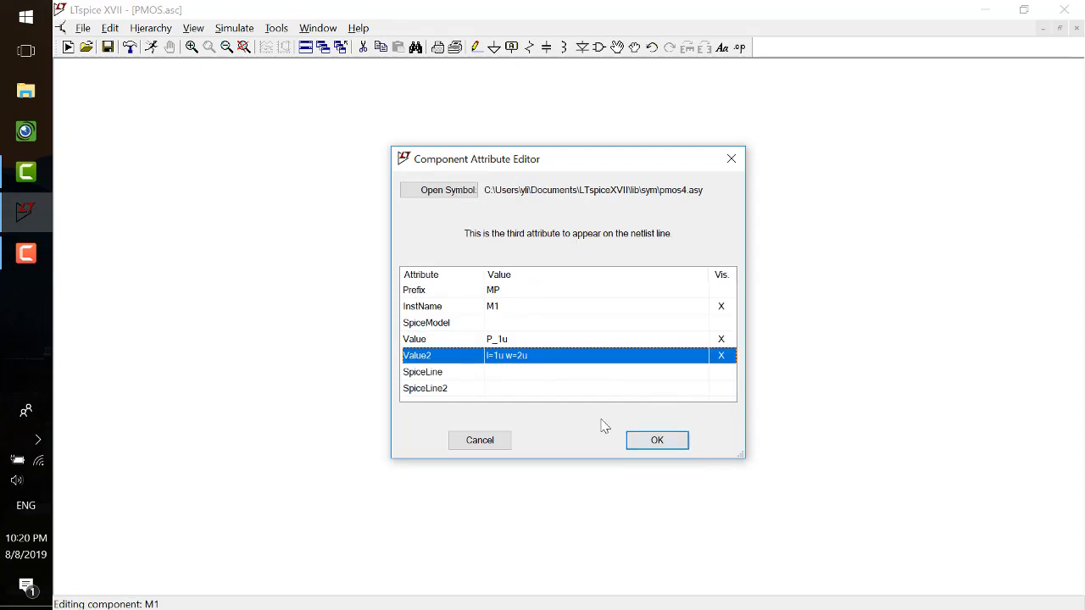
click(654, 441)
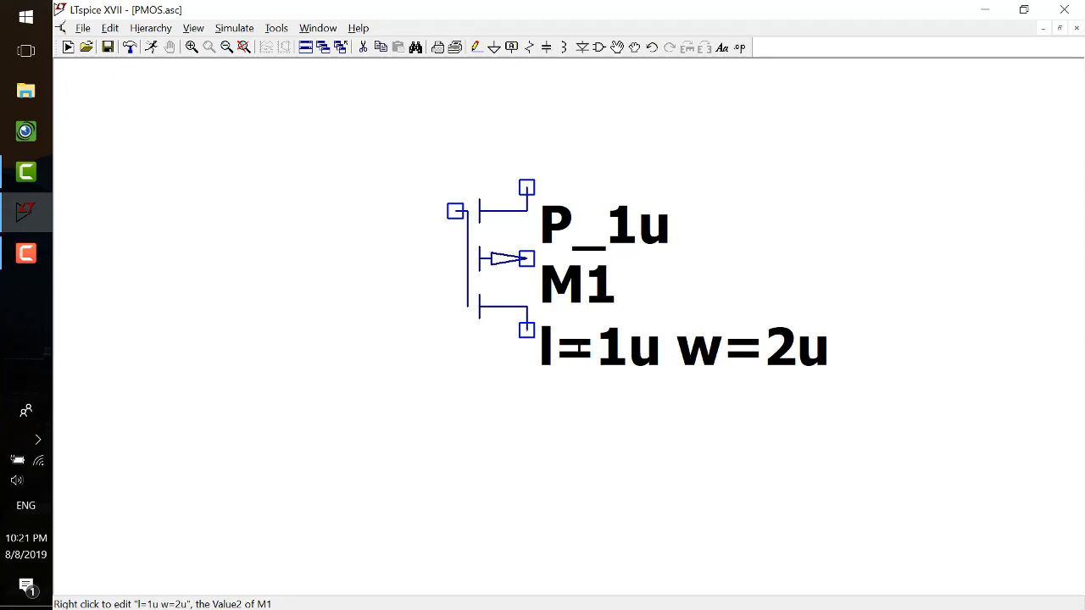
Step: Place two voltage sources, one to the left and one to the right of transistor M1
key(F2)
text(voltage)
key(Return)
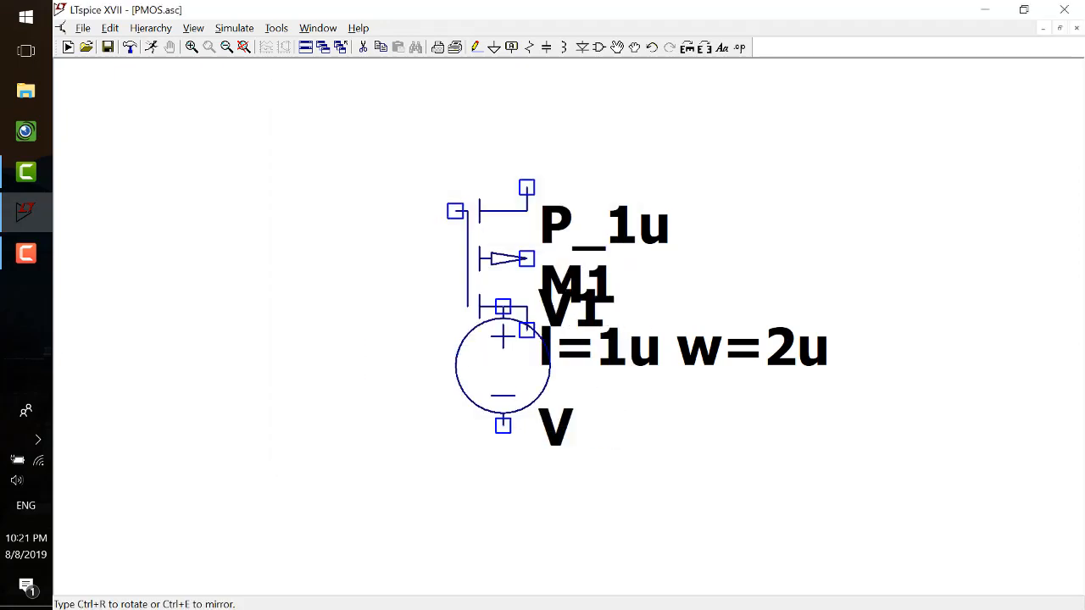
click(265, 292)
click(884, 271)
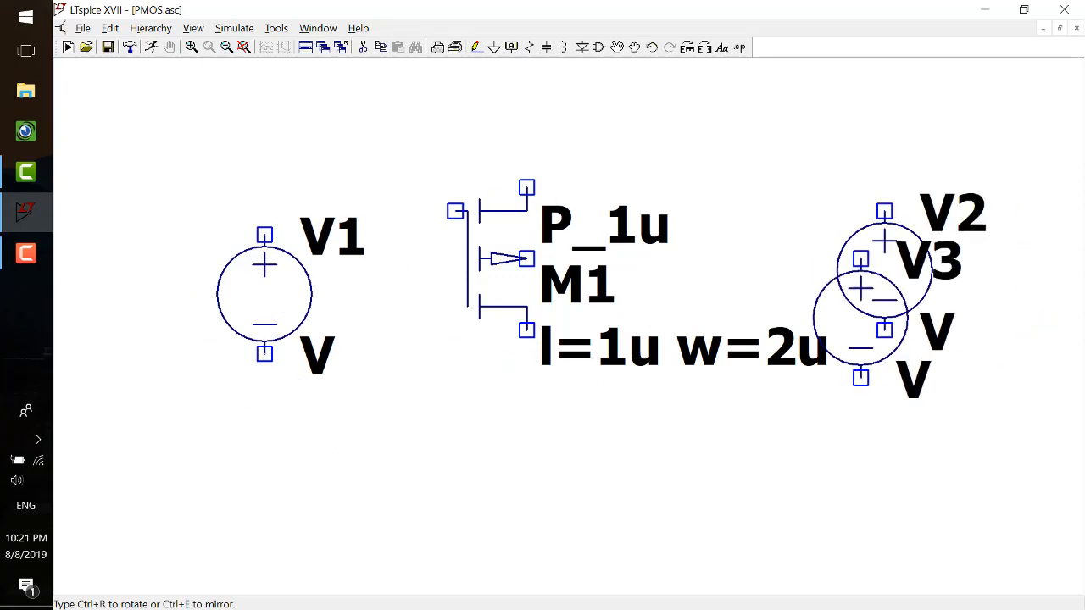
Step: Finish placing sources and move voltage source V1 above and left of transistor M1's gate
key(Escape)
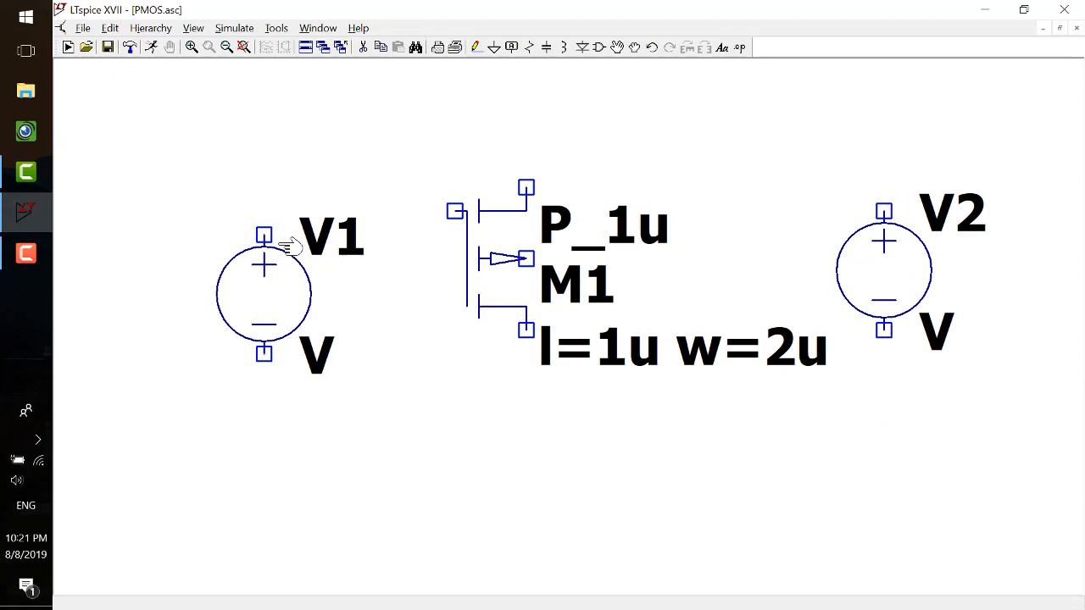
scroll(429, 274, up, 1)
scroll(430, 274, down, 5)
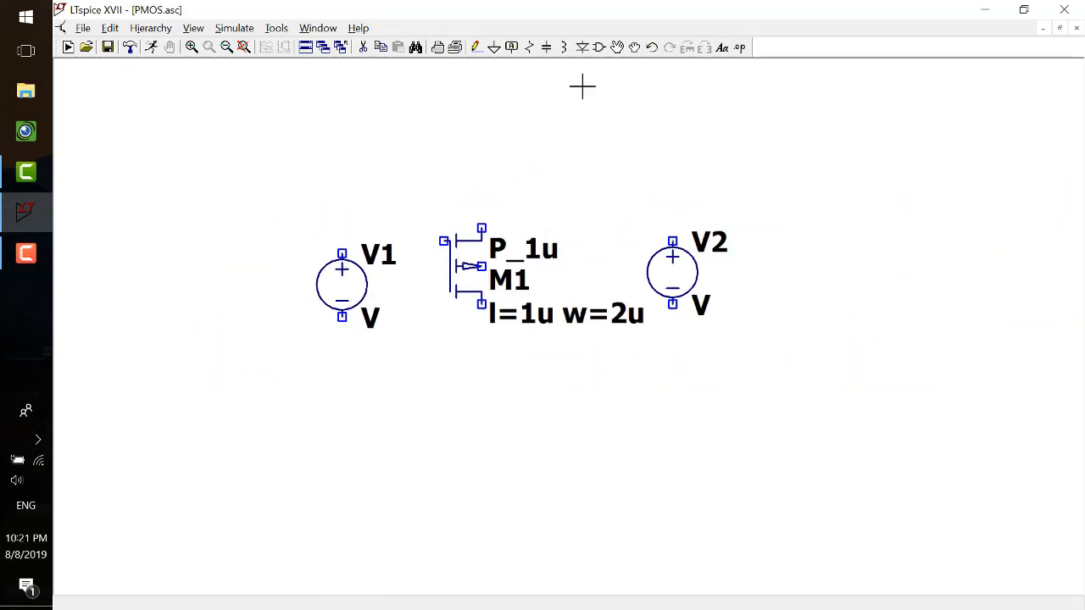
click(342, 285)
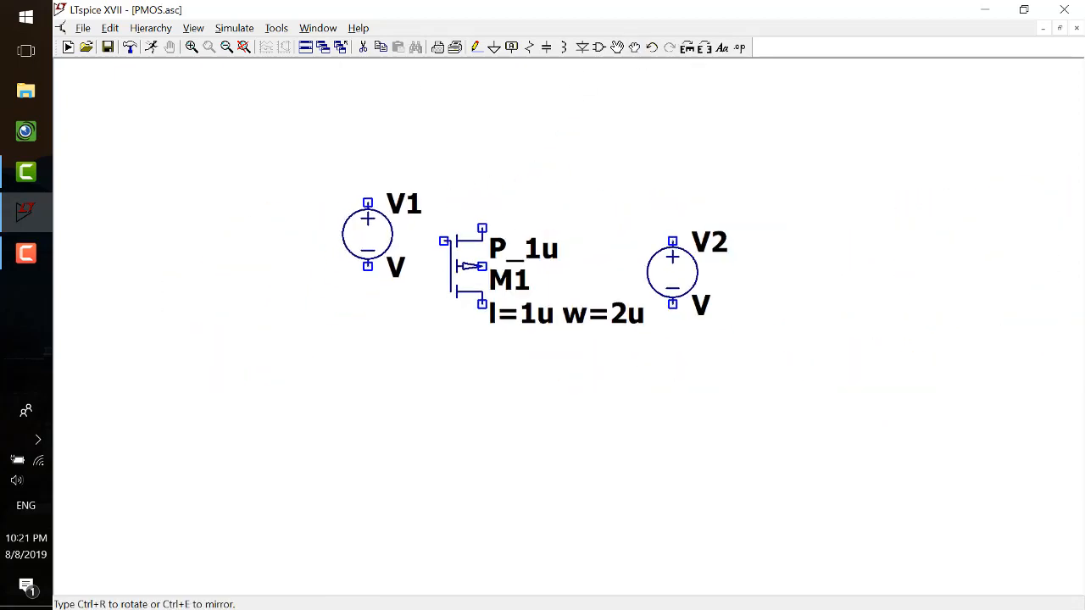
click(367, 183)
key(Escape)
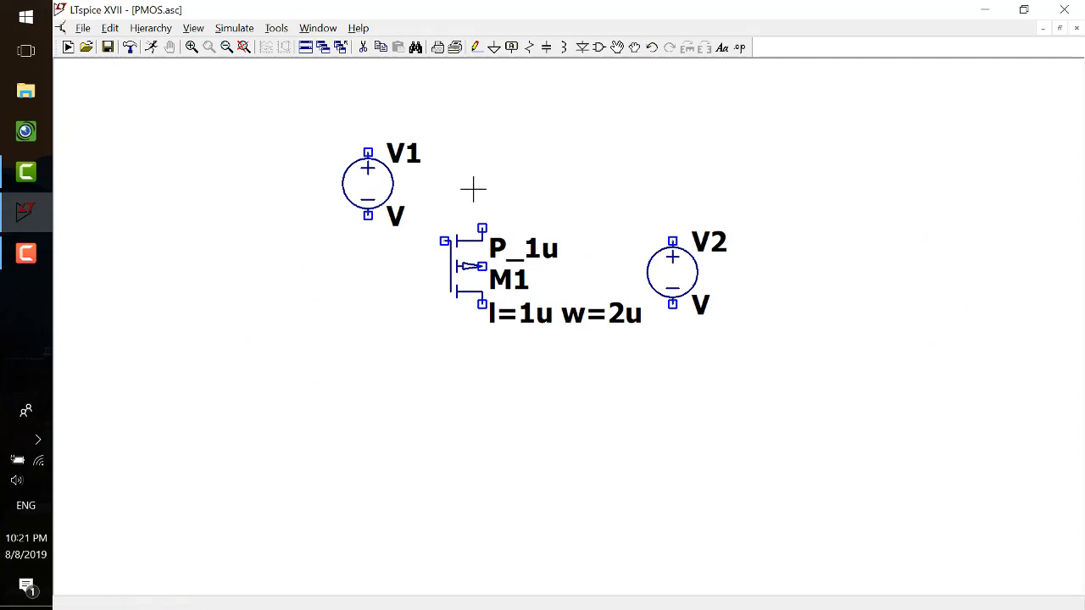
Step: Wire V1's positive terminal to M1's source and its negative terminal to M1's gate
key(F3)
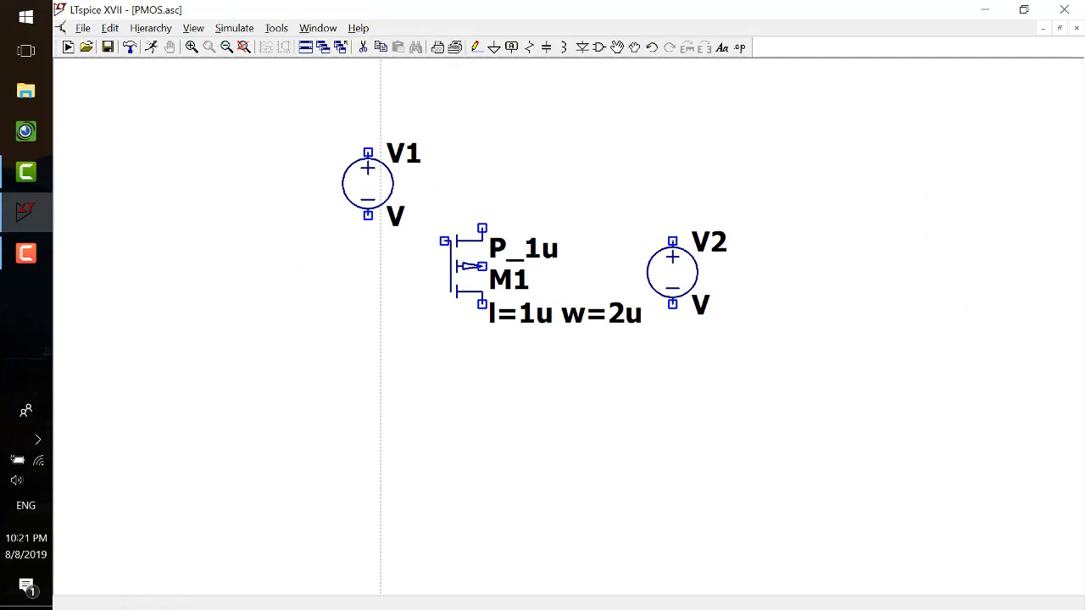
click(368, 153)
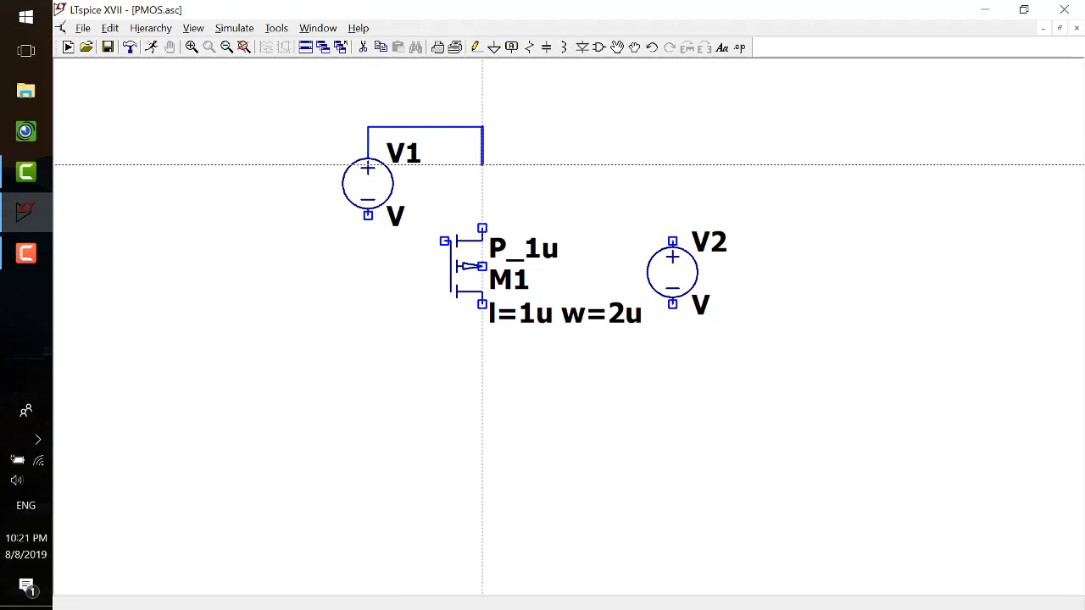
click(482, 230)
click(444, 242)
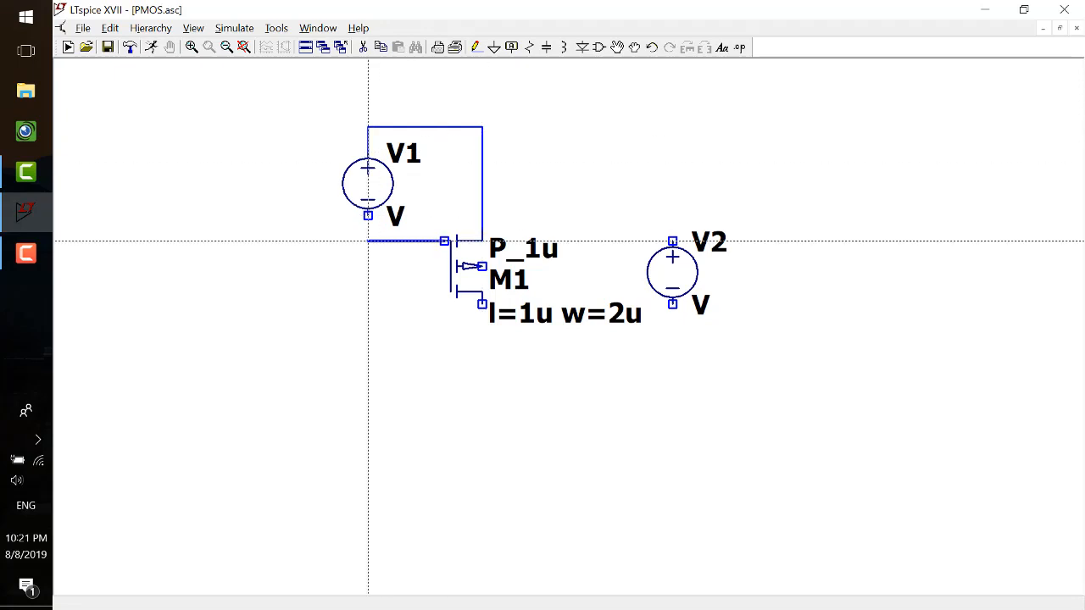
click(368, 217)
key(Escape)
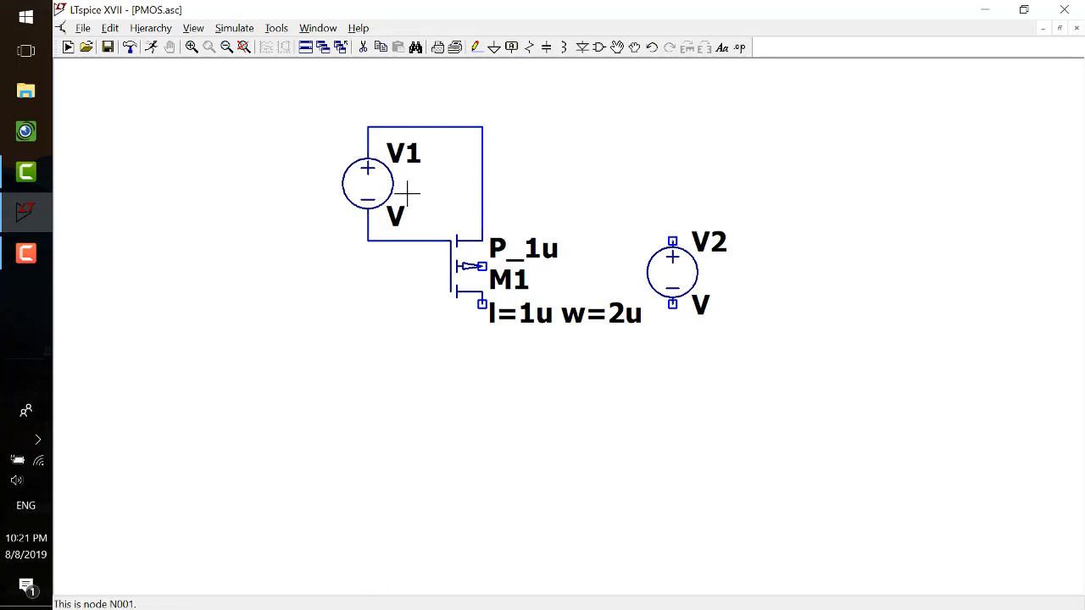
Step: Wire V2's positive terminal to the source node of M1 and its negative terminal to M1's drain
key(F3)
click(672, 241)
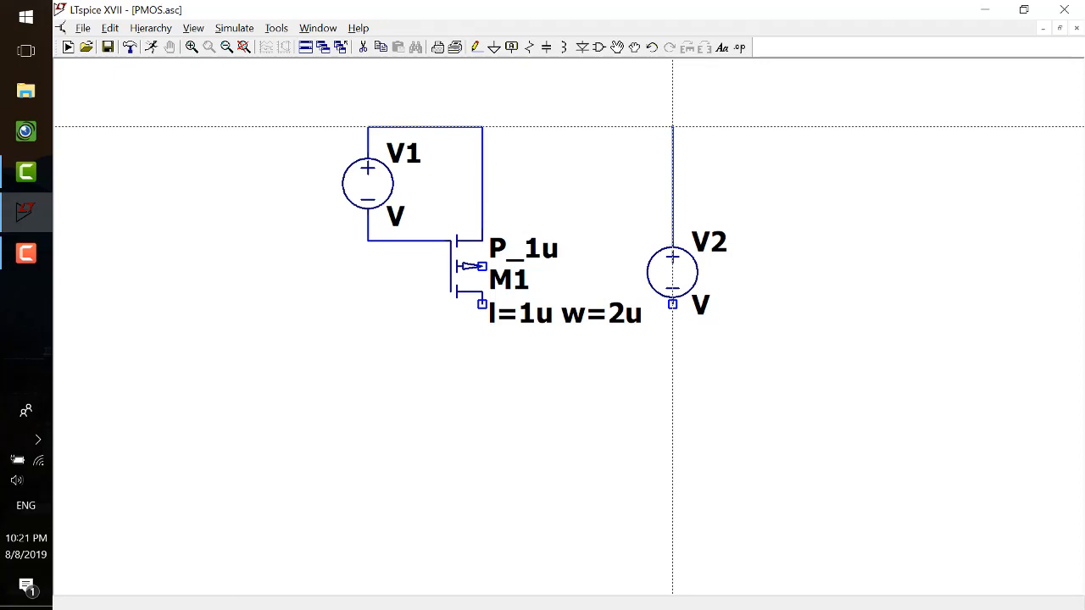
click(483, 127)
click(673, 303)
click(672, 380)
click(482, 303)
Step: Place a ground symbol below M1 and wire it to the drain node
click(494, 47)
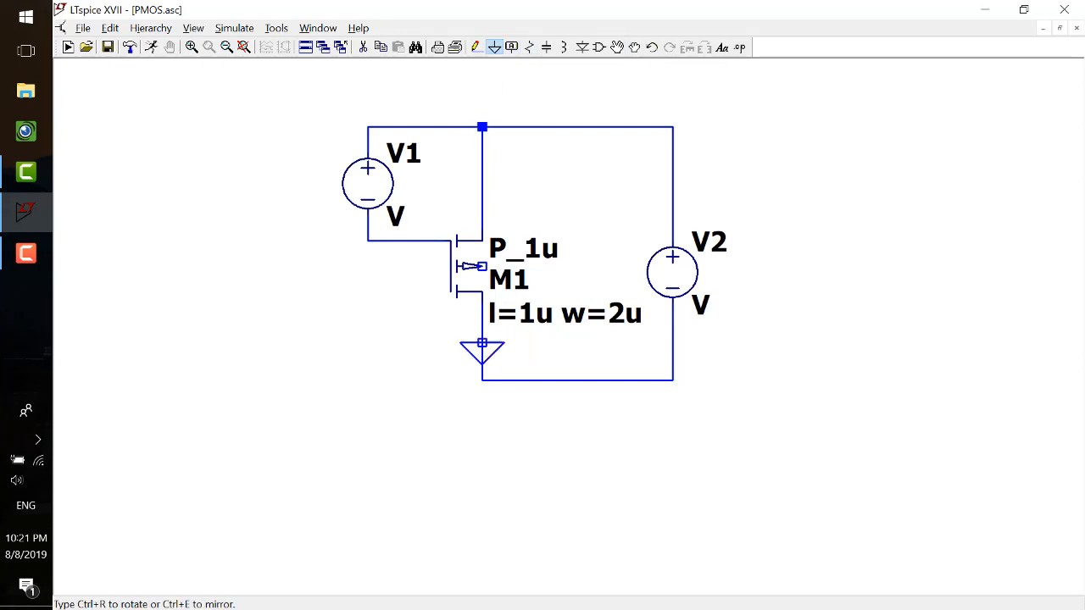
click(482, 406)
key(F3)
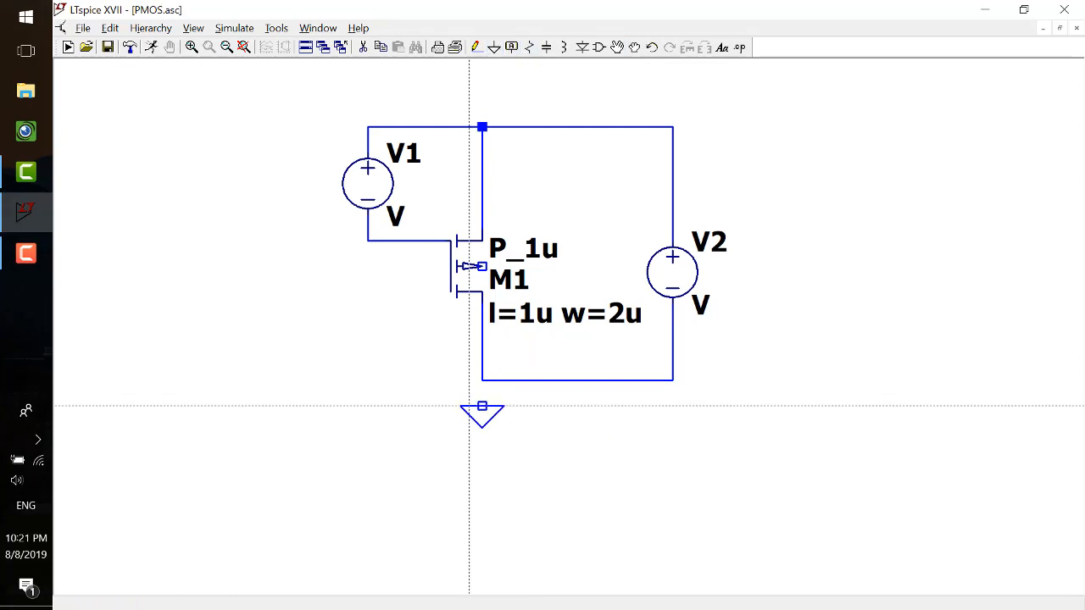
click(482, 406)
click(482, 380)
key(Escape)
Step: Wire M1's body terminal to the upper wire joining the source and V2
key(F3)
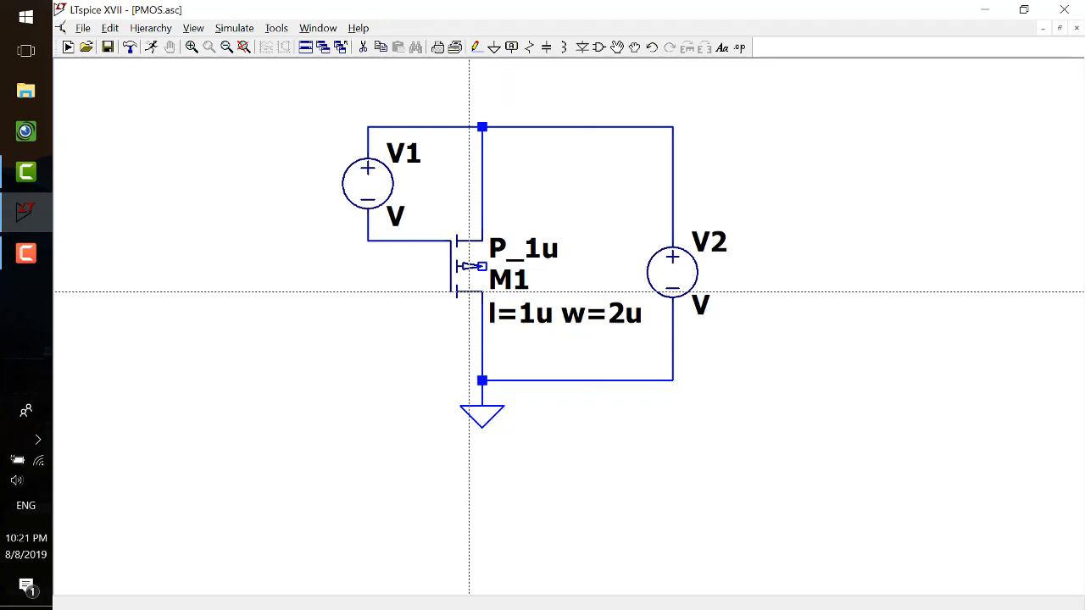
click(483, 266)
click(570, 267)
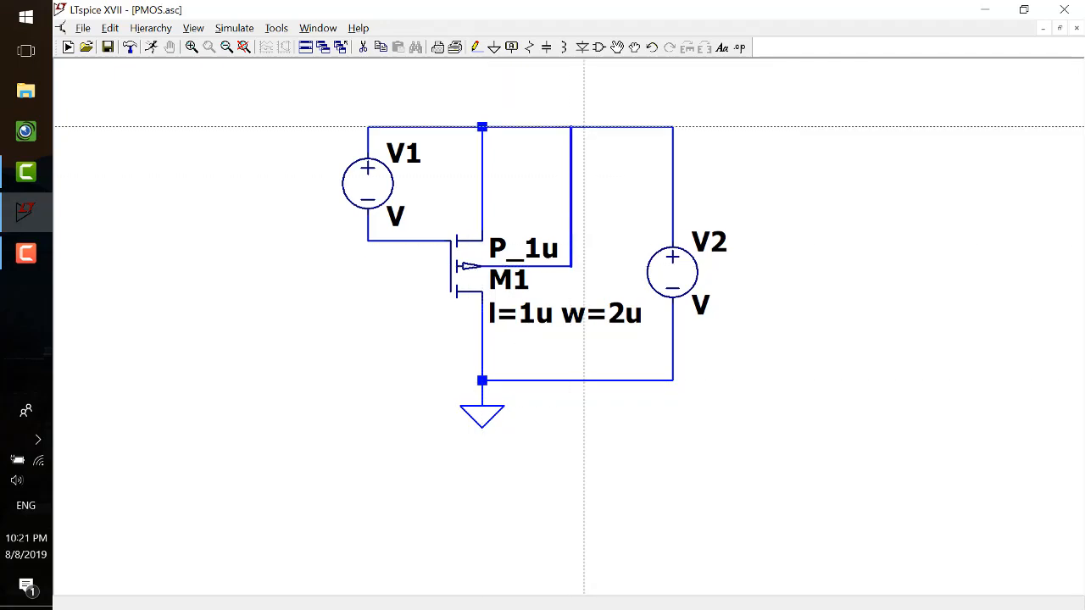
click(570, 126)
right_click(575, 241)
right_click(575, 241)
click(588, 197)
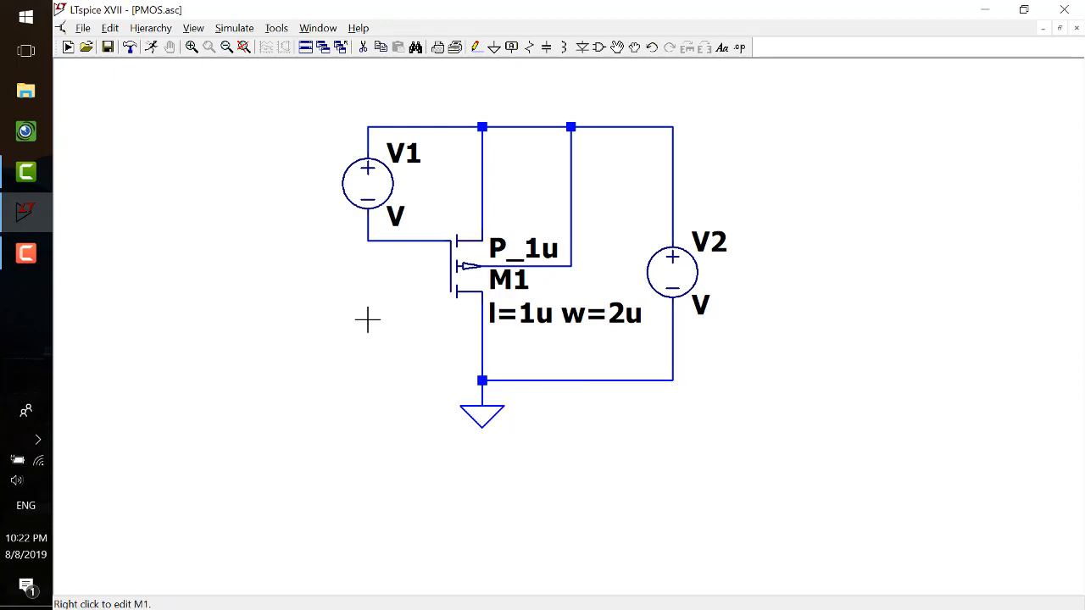
Step: Set the DC value of voltage source V2 to 5 V
right_click(368, 180)
click(702, 260)
right_click(683, 273)
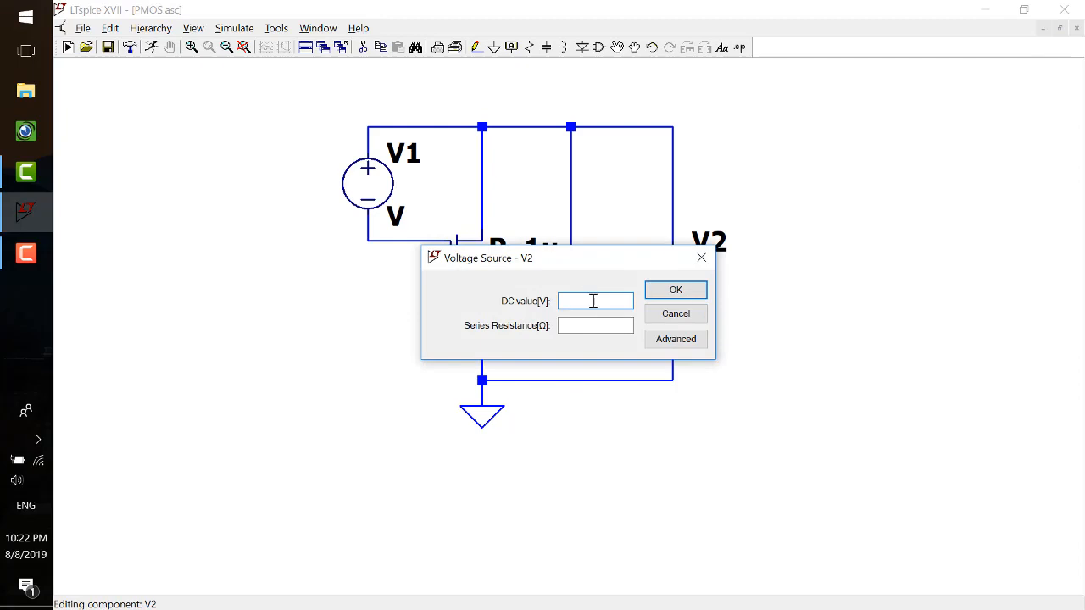
text(5)
key(Return)
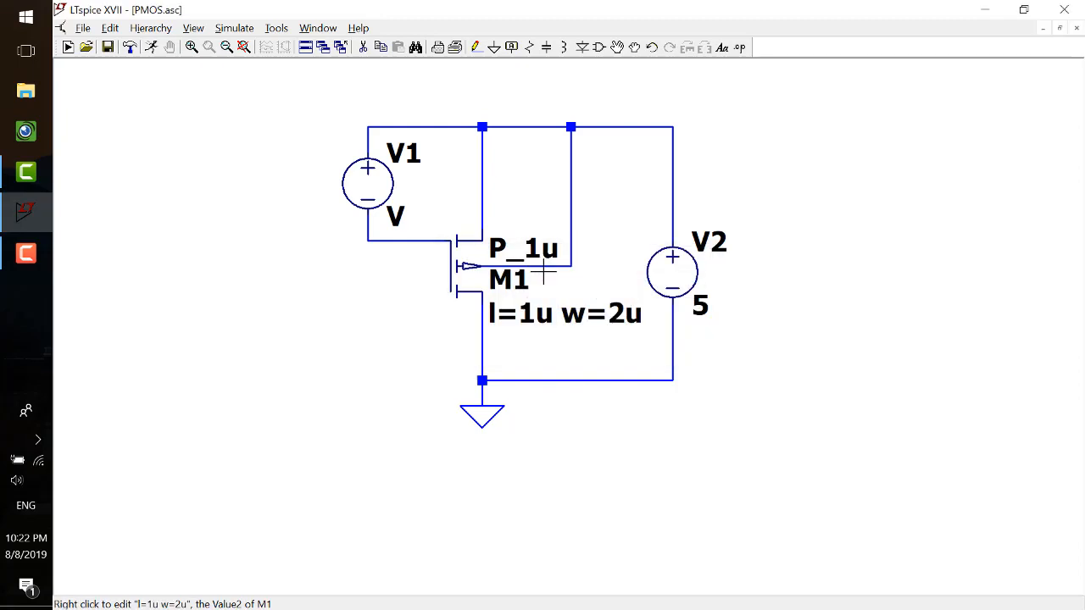
Step: Set the DC value of voltage source V1 to 0 V
right_click(423, 231)
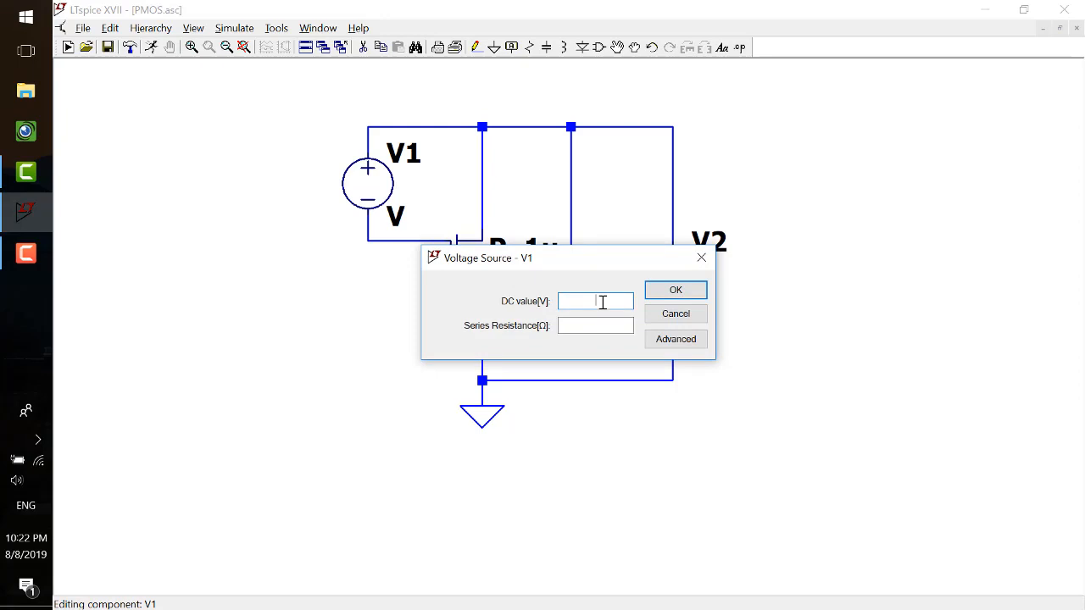
text(0)
key(Return)
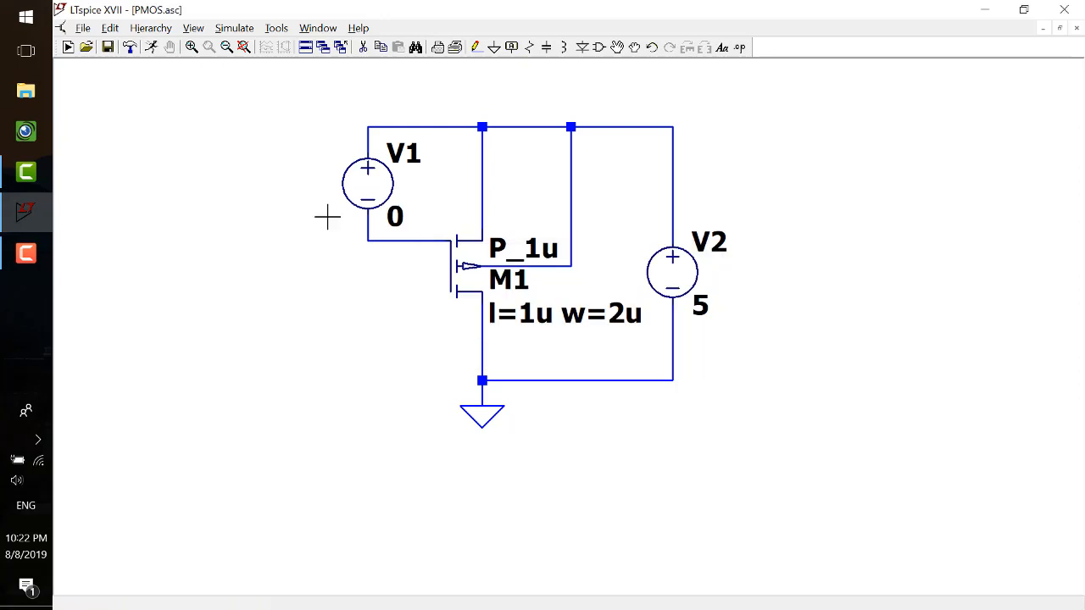
Step: Rename voltage source V1 as VSG and voltage source V2 as VSD
right_click(406, 160)
text(VS)
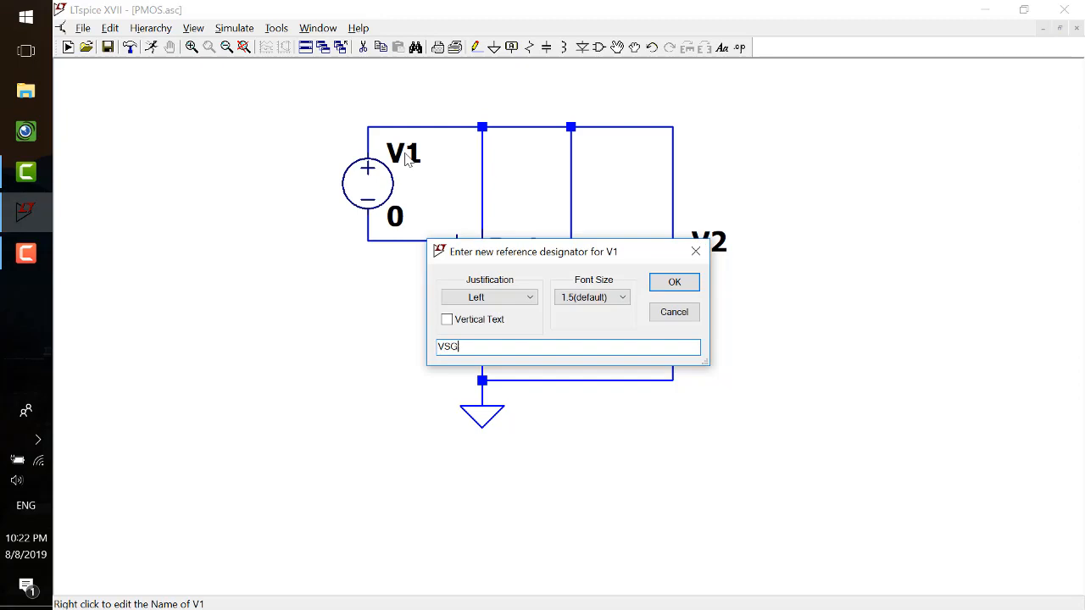
text(G)
key(Return)
right_click(707, 242)
text(VSD)
key(Return)
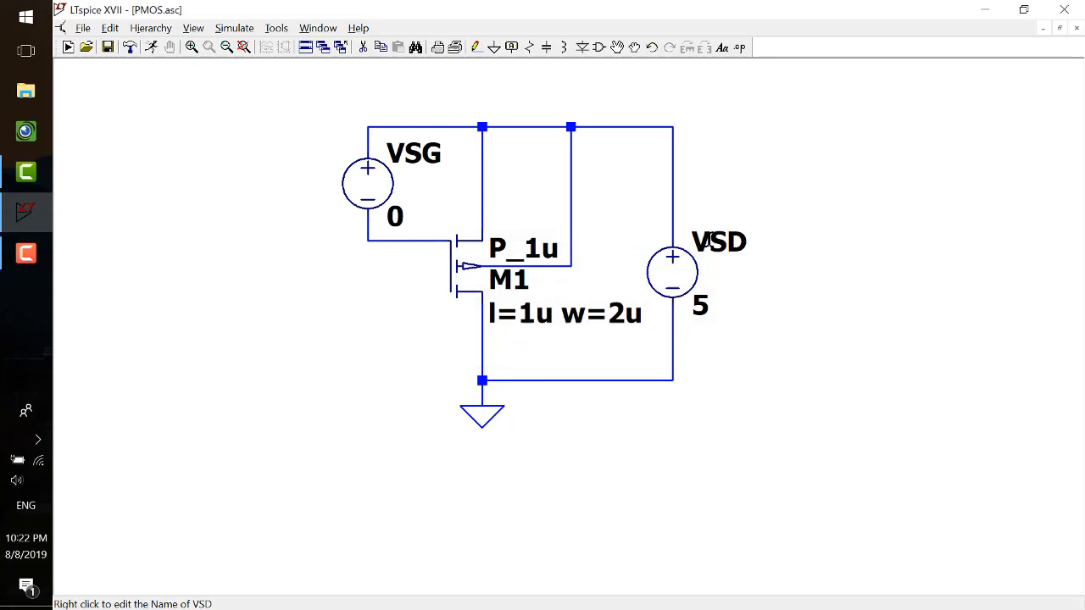
Step: Place a SPICE directive below the circuit with the lines ".include models.txt" and ".dc VSG 0 5 0.1"
click(740, 48)
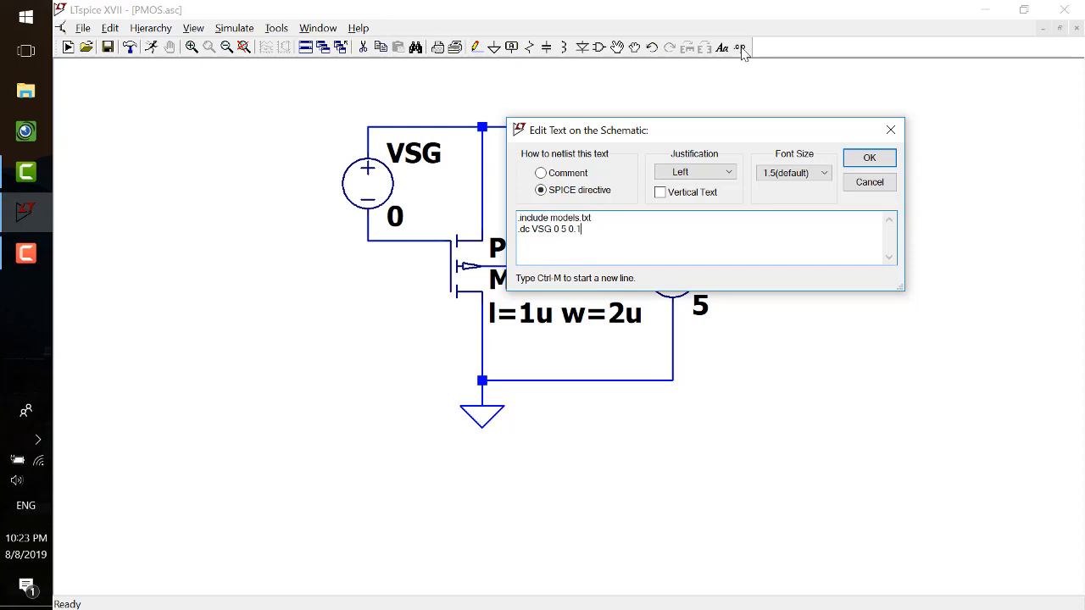
key(Return)
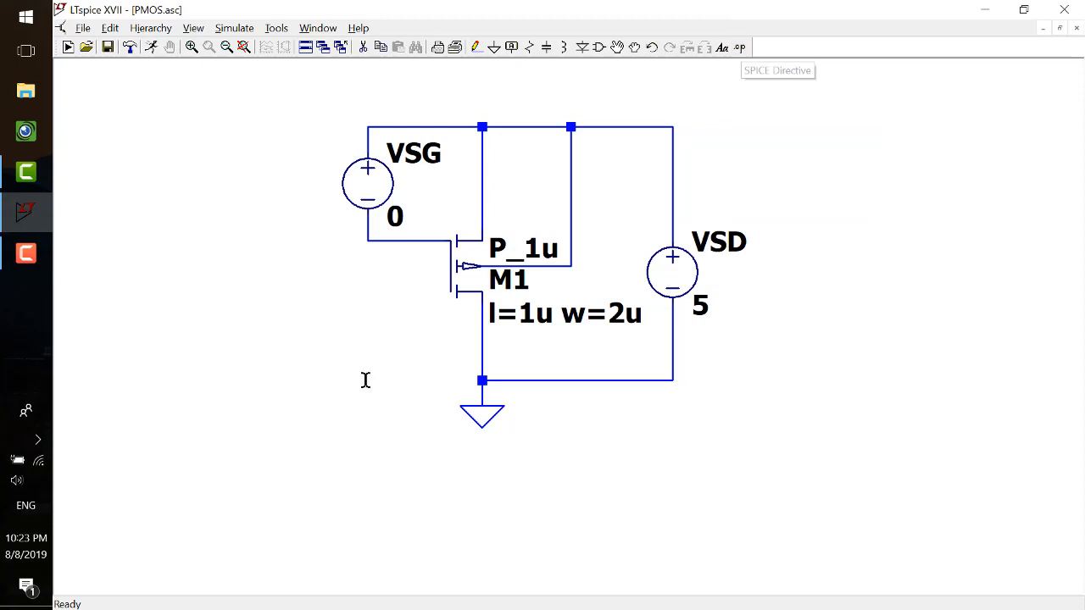
click(366, 458)
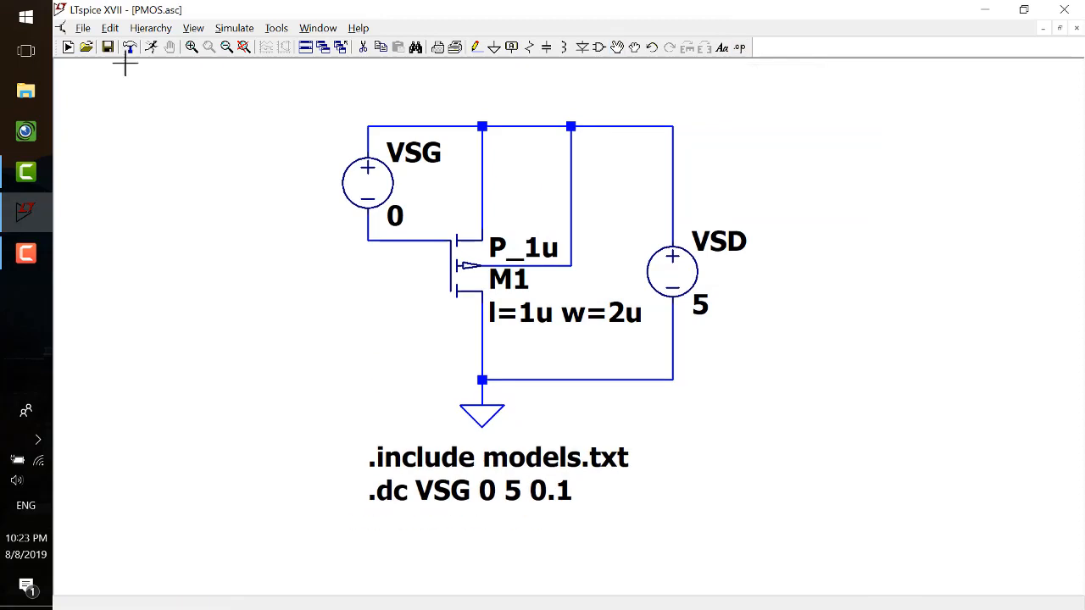
Step: Run the DC sweep of the PMOS circuit and plot M1's source current, Is(M1)
click(153, 48)
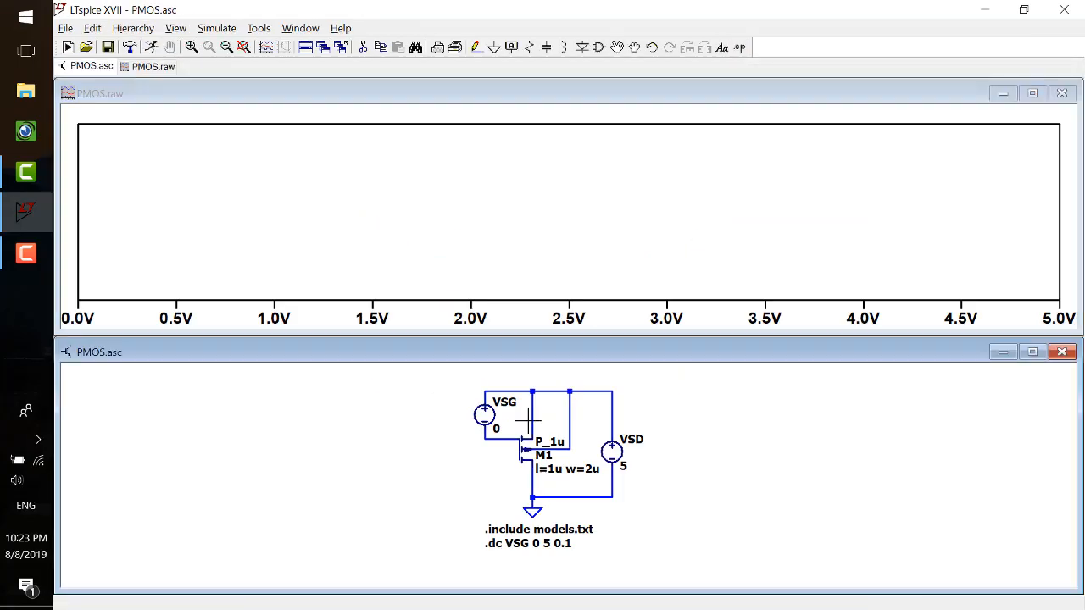
scroll(542, 421, up, 2)
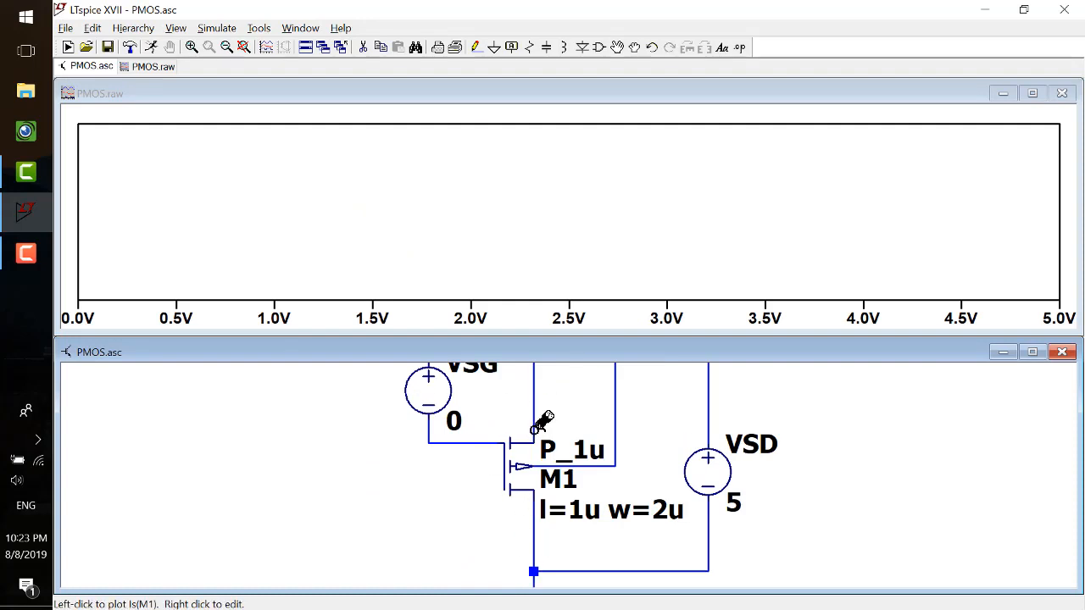
click(537, 426)
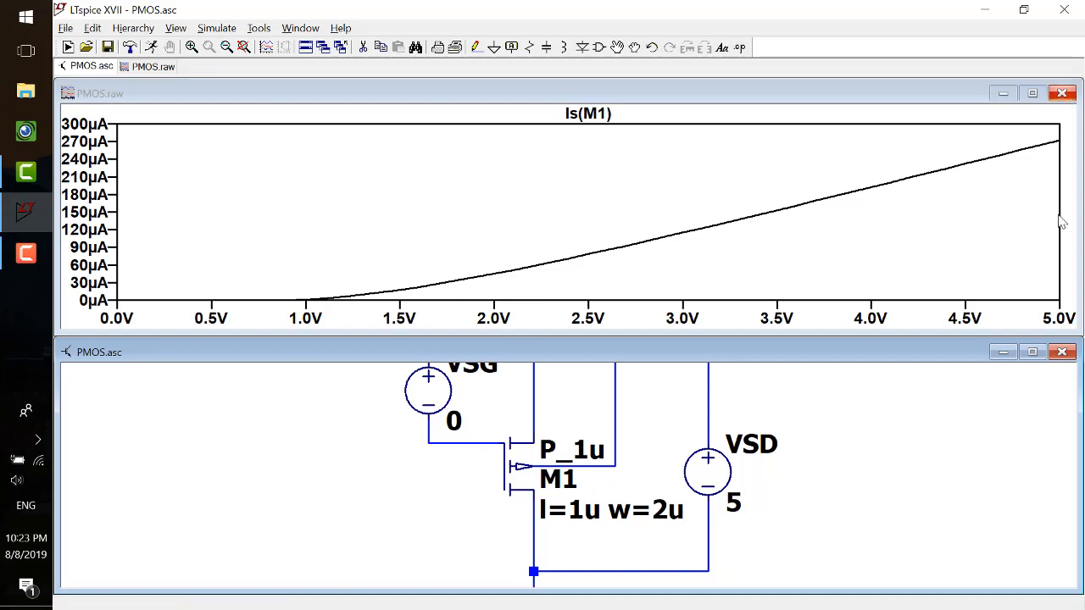
Step: Close the PMOS plot and the PMOS schematic
click(1062, 93)
click(1063, 333)
click(525, 350)
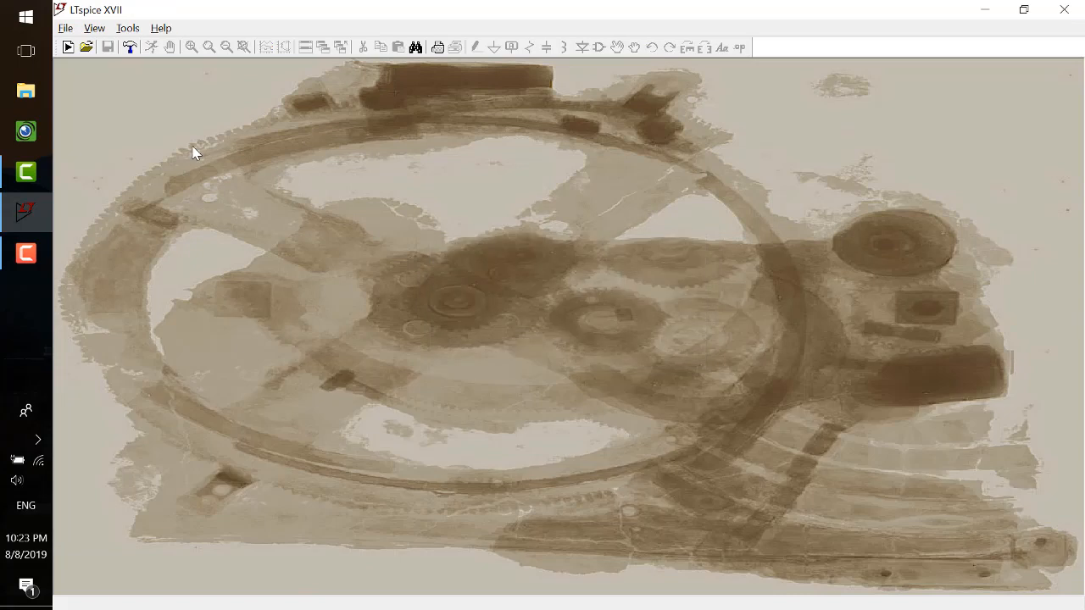
Step: Minimize LTspice and open the NMOS.asc schematic from the desktop
click(984, 9)
drag(204, 420, 139, 574)
drag(144, 460, 150, 358)
click(303, 282)
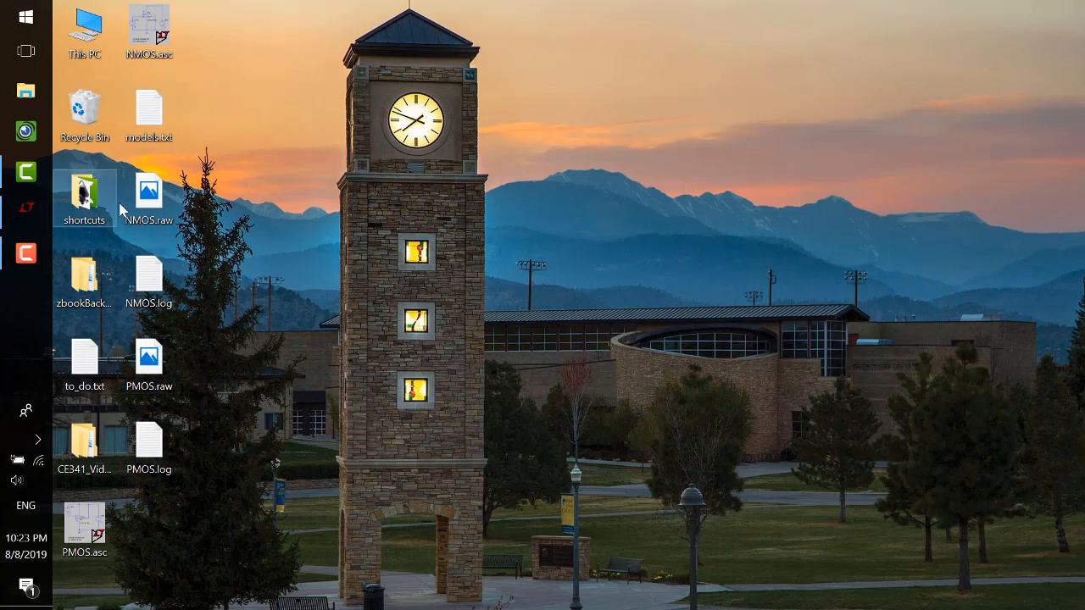
double_click(150, 36)
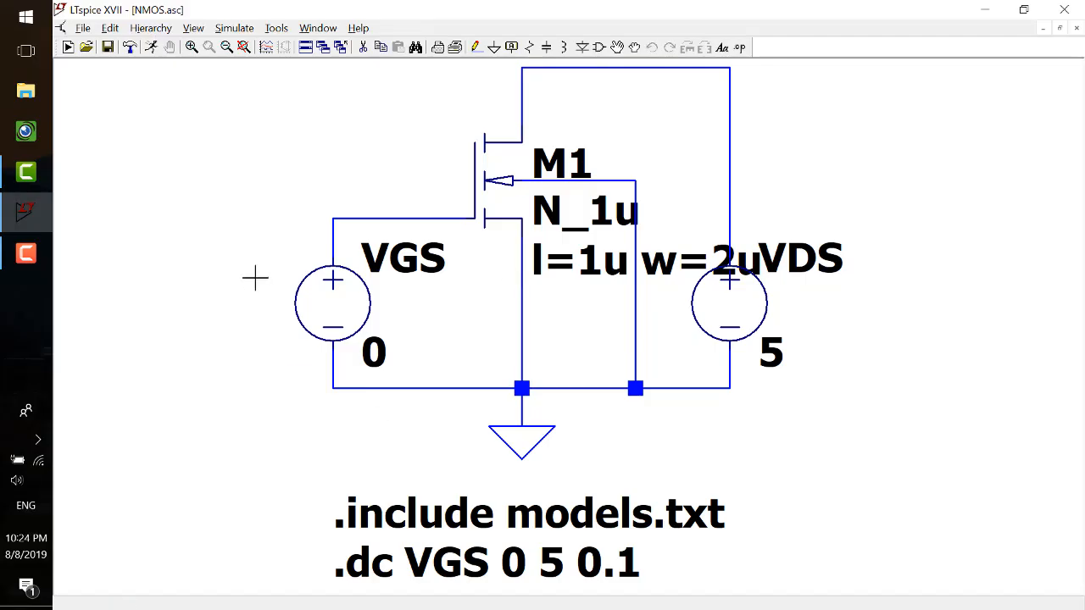
Step: Set the DC value of voltage source VGS in the NMOS schematic to 5 V
scroll(356, 381, down, 3)
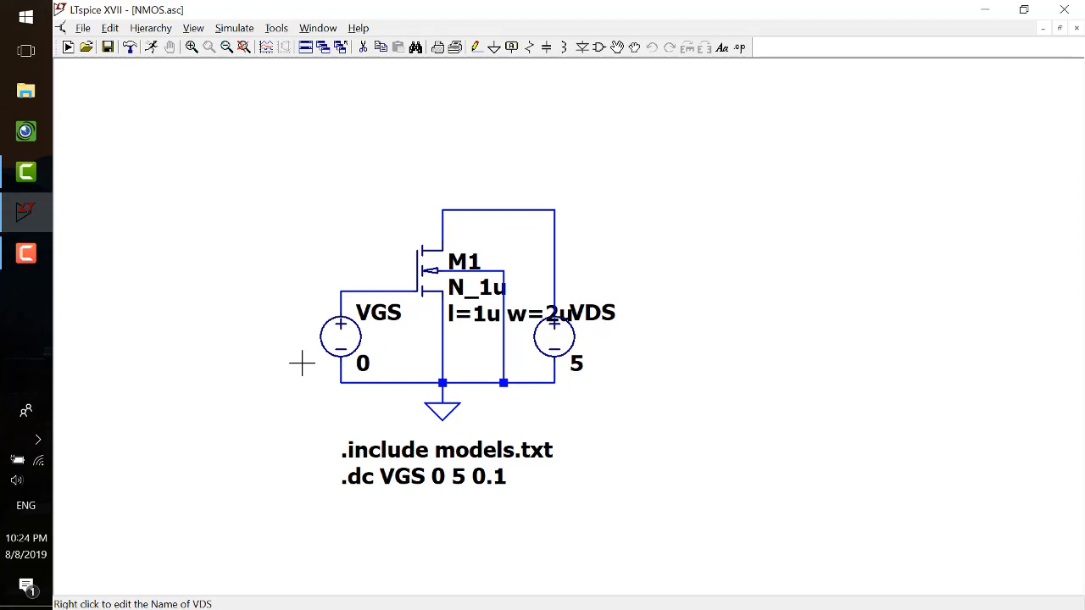
right_click(348, 331)
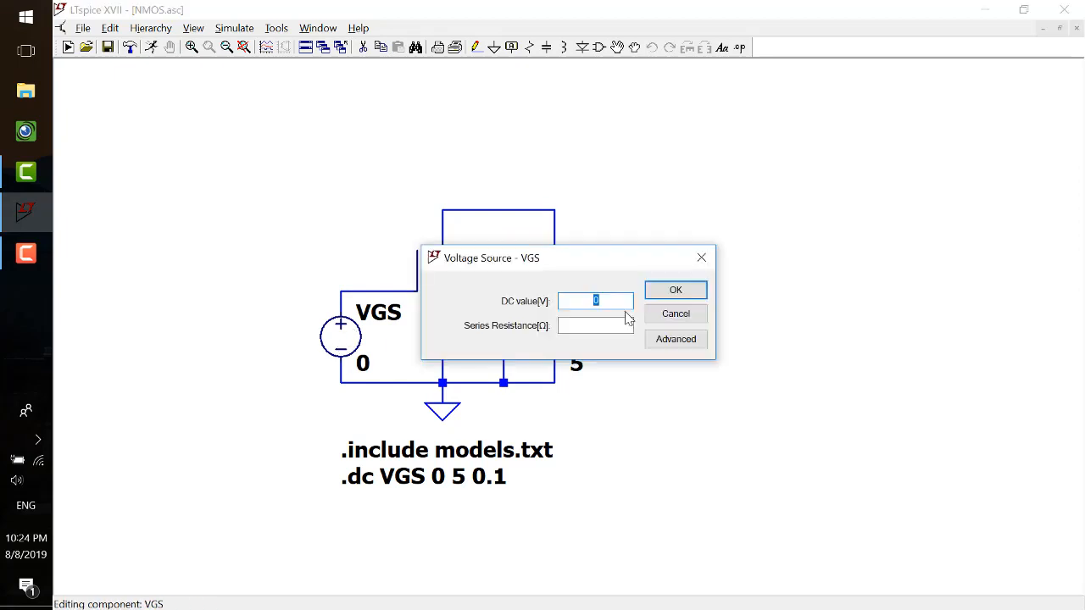
click(702, 258)
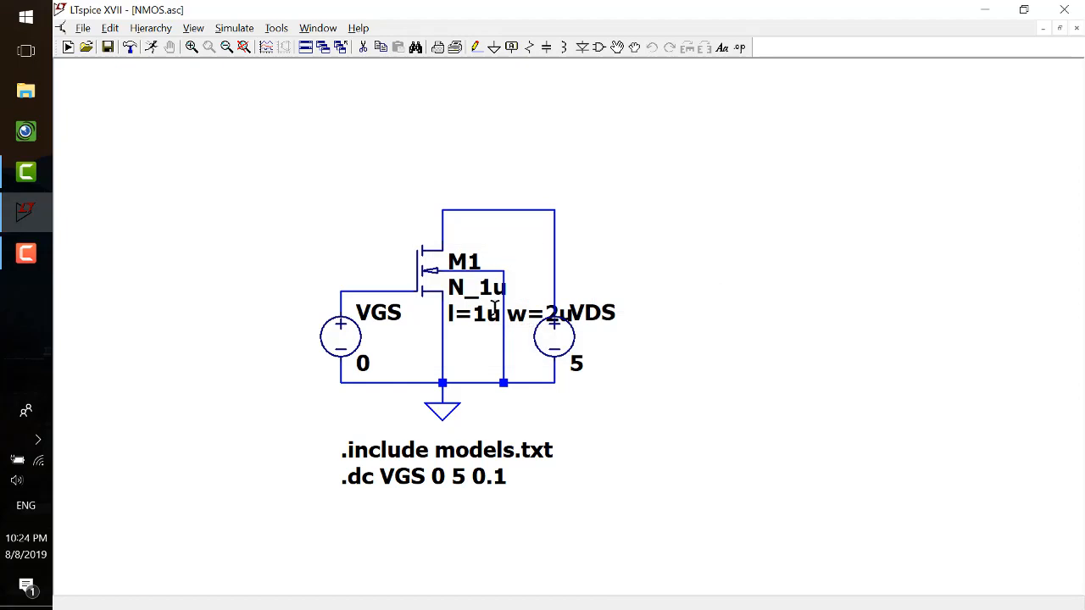
right_click(343, 334)
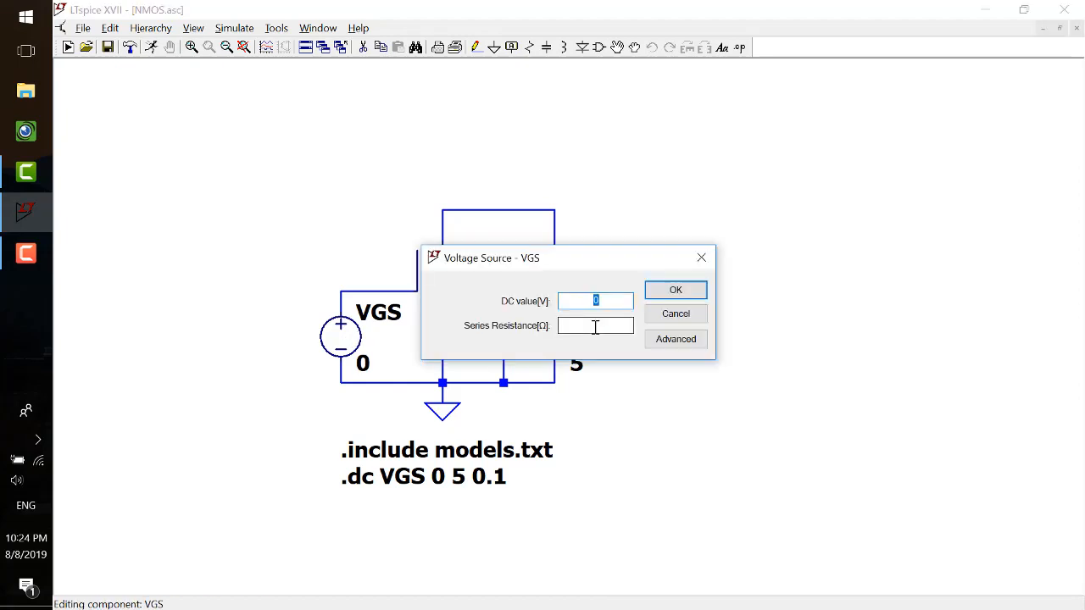
text(5)
click(675, 291)
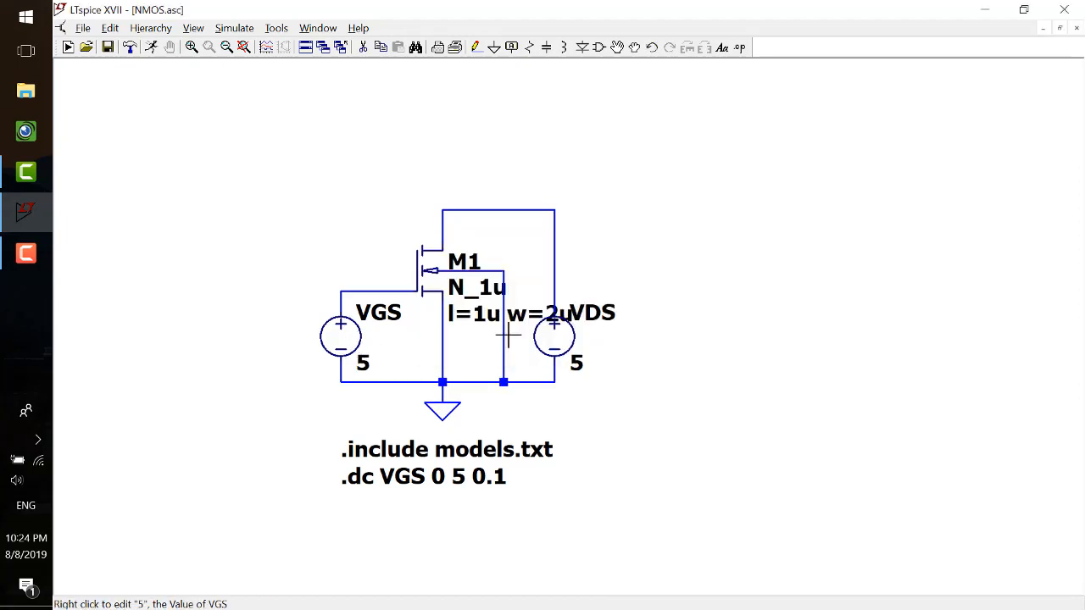
Step: Set the DC value of voltage source VDS to 0 V and change the DC sweep's source from VGS to VDS
right_click(567, 335)
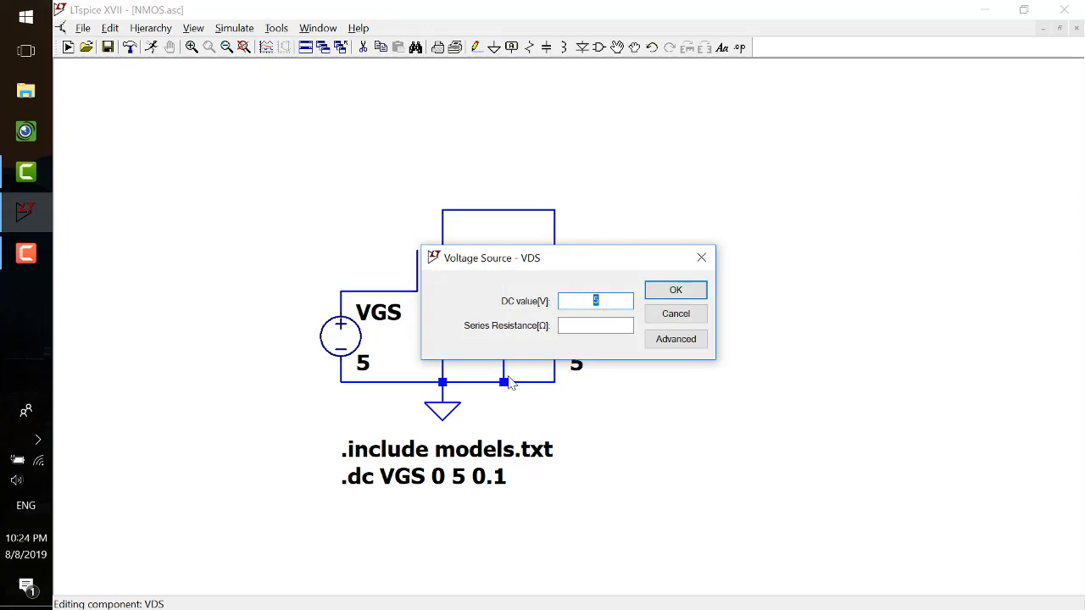
key(Return)
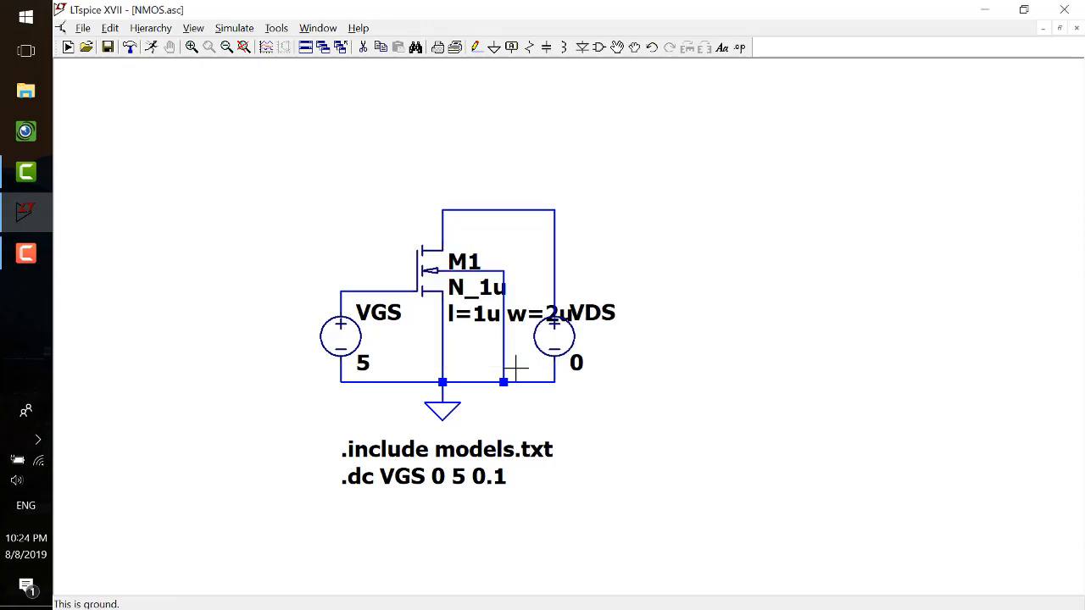
right_click(413, 479)
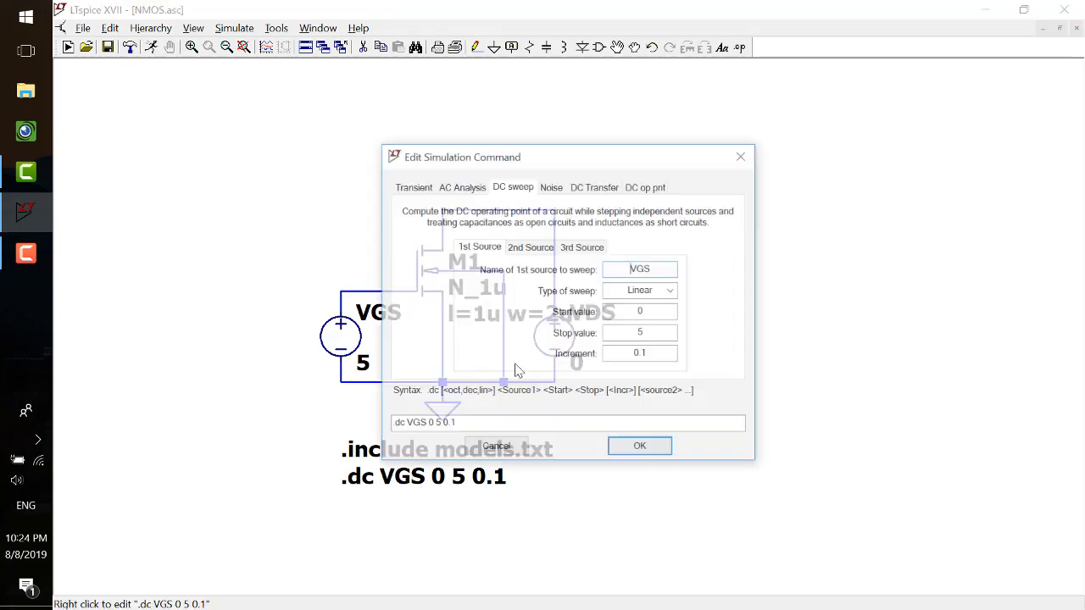
click(418, 422)
key(BackSpace)
text(D)
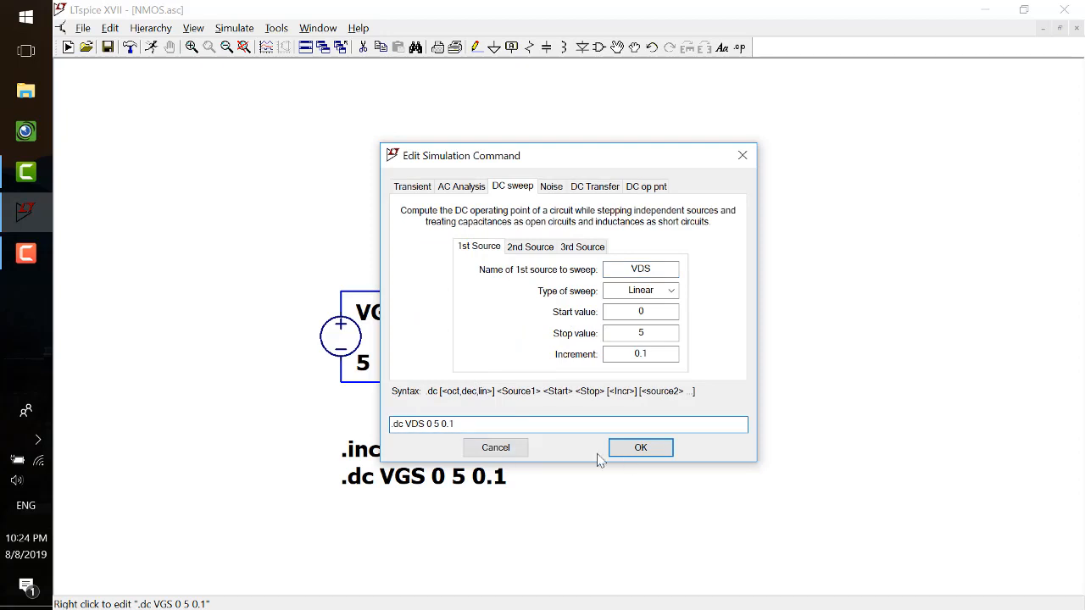
click(640, 447)
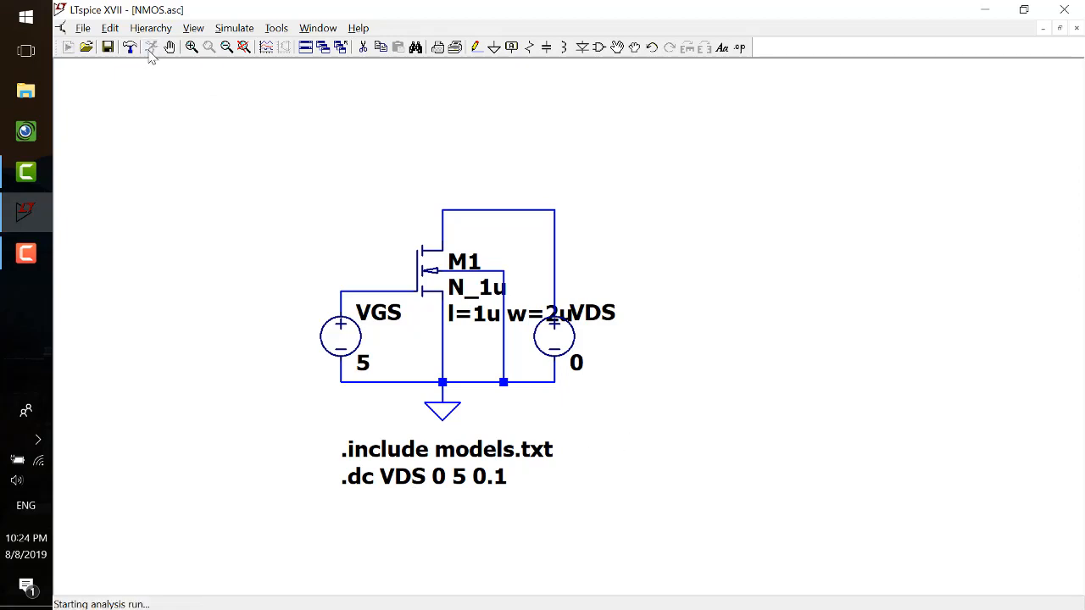
Step: Run the VDS sweep of the NMOS circuit and plot M1's drain current, Id(M1)
click(151, 47)
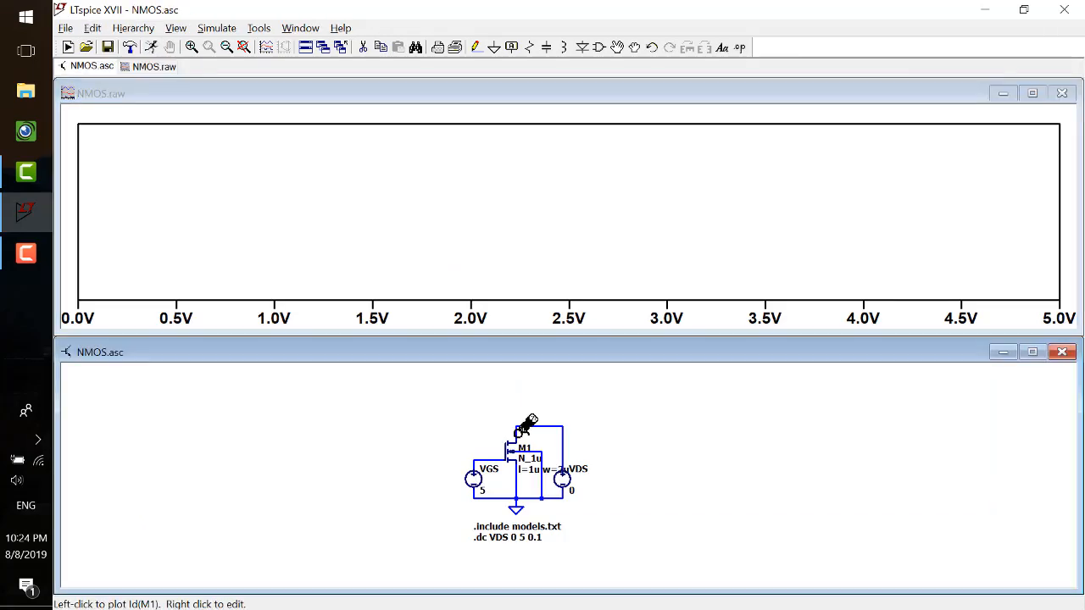
click(517, 443)
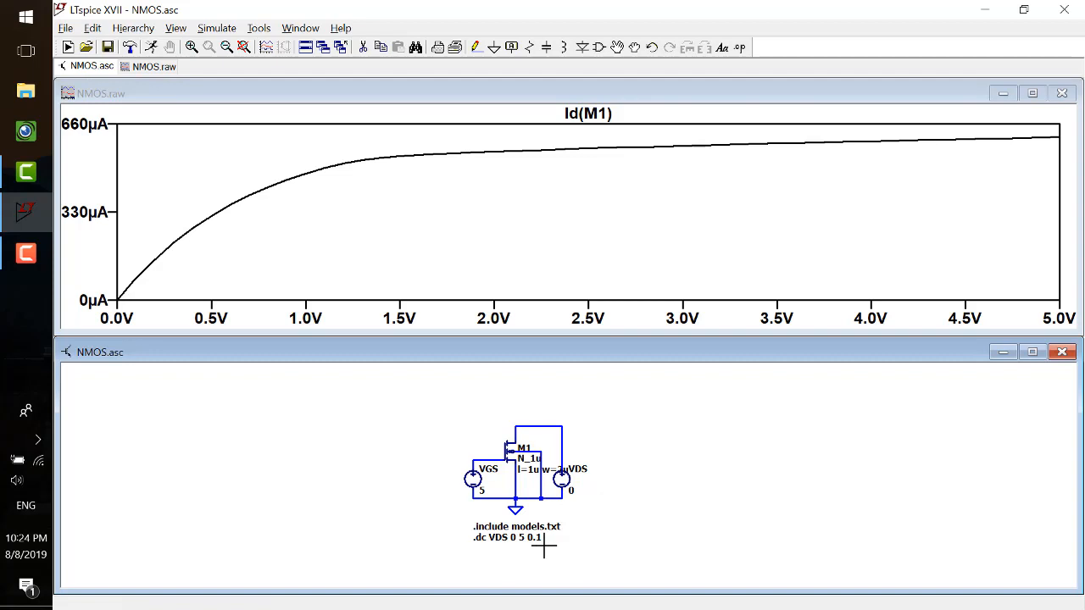
Step: Close the NMOS plot and the NMOS schematic
click(1062, 93)
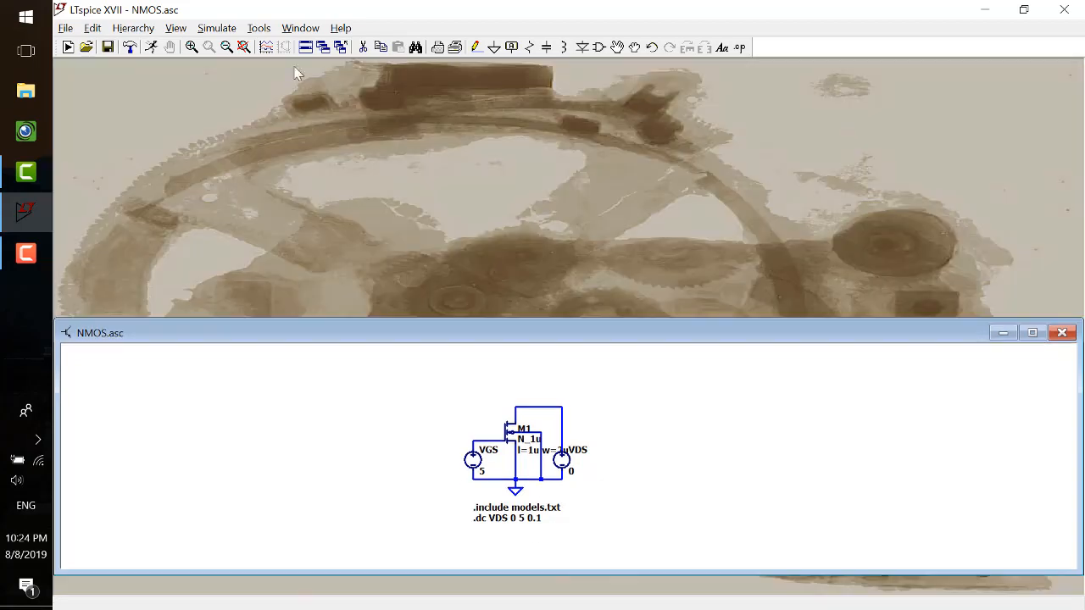
click(1061, 332)
click(516, 346)
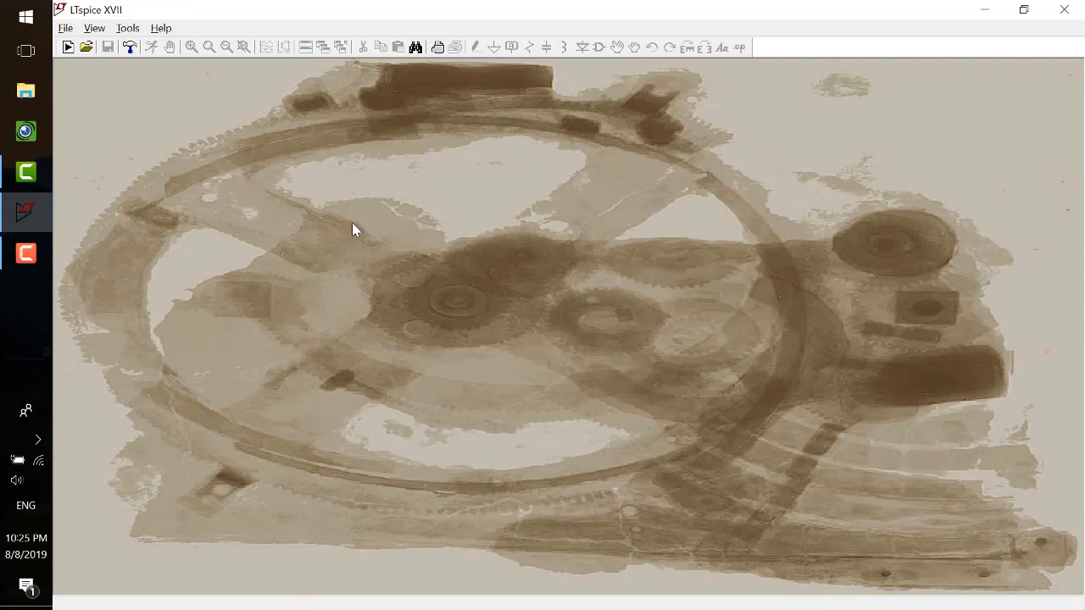